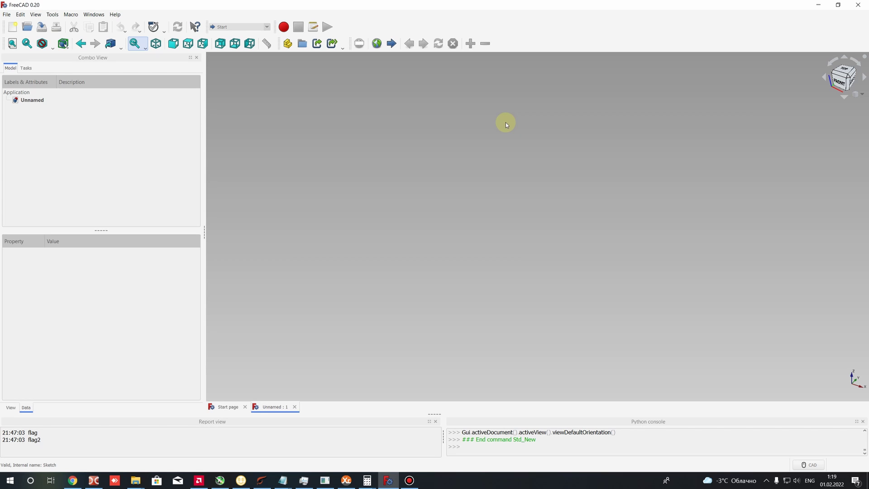
# Step: Switch to the Sketcher workbench and create a new sketch on the XZ plane
pyautogui.click(233, 26)
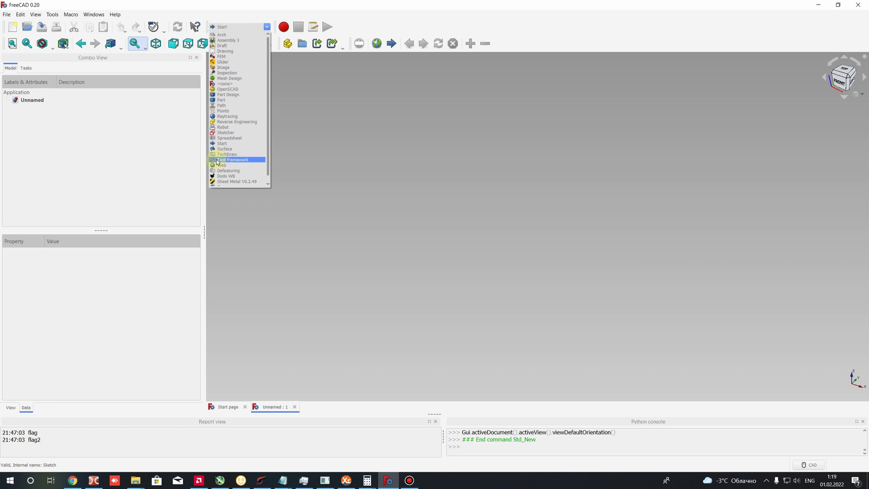
pyautogui.scroll(-1, 217, 161)
pyautogui.click(229, 128)
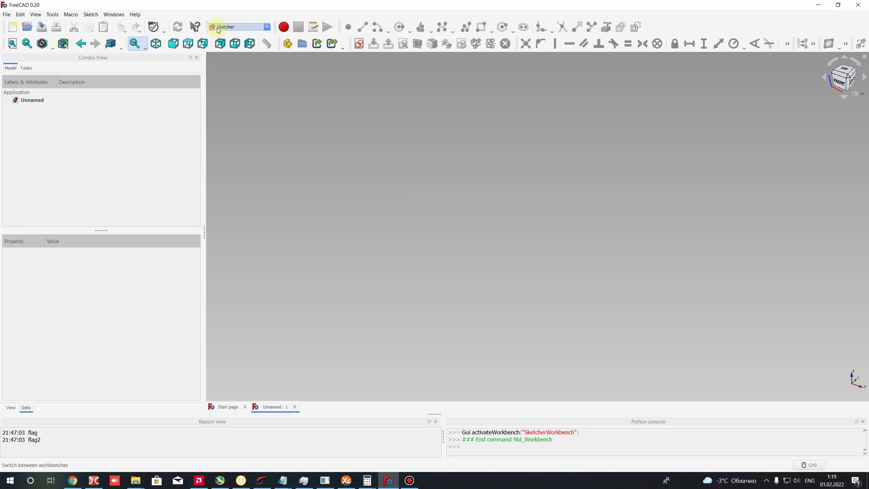
pyautogui.click(358, 44)
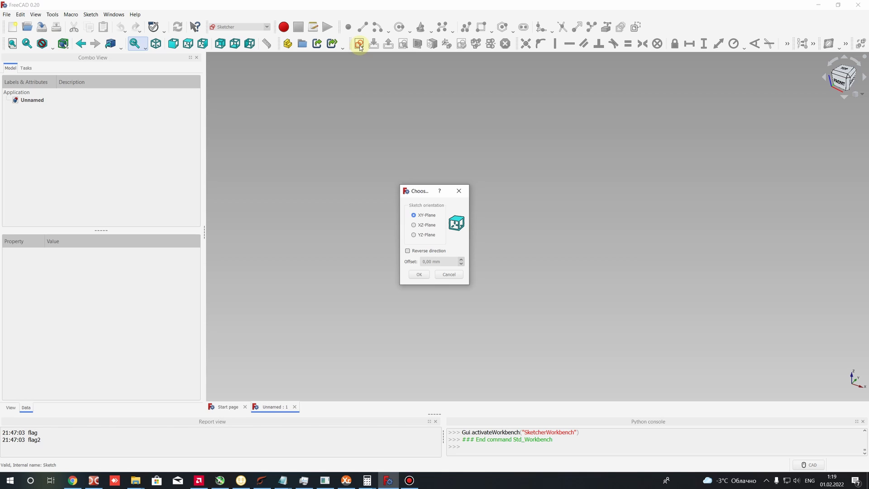
pyautogui.click(423, 225)
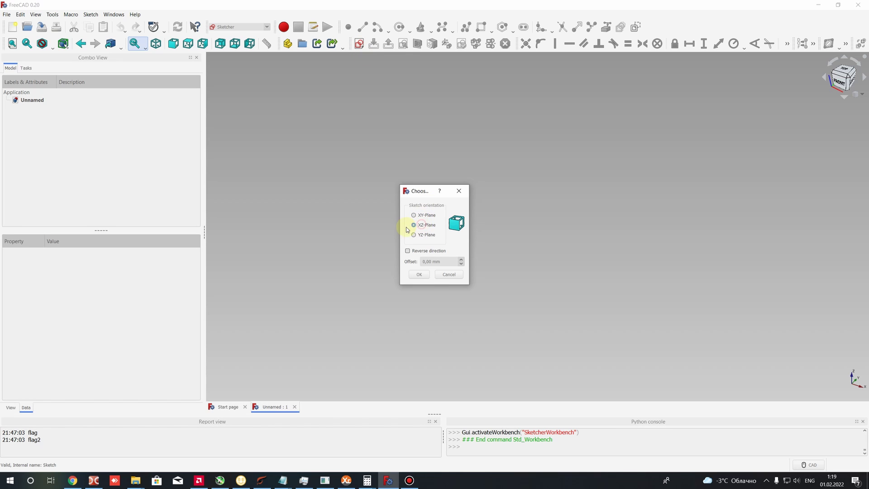
pyautogui.click(417, 273)
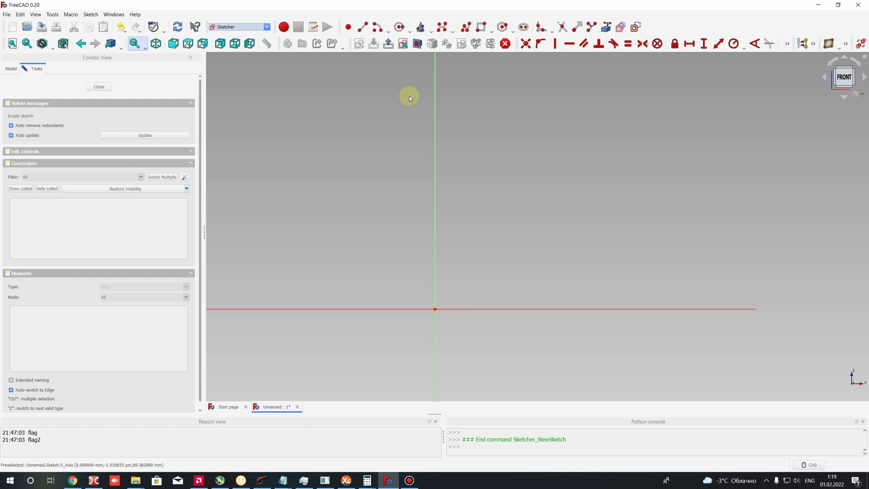
# Step: Draw a four-segment polyline from the origin: up the vertical axis about 78 mm, two segments sloping outward, and a horizontal segment about 72 mm long
pyautogui.click(467, 28)
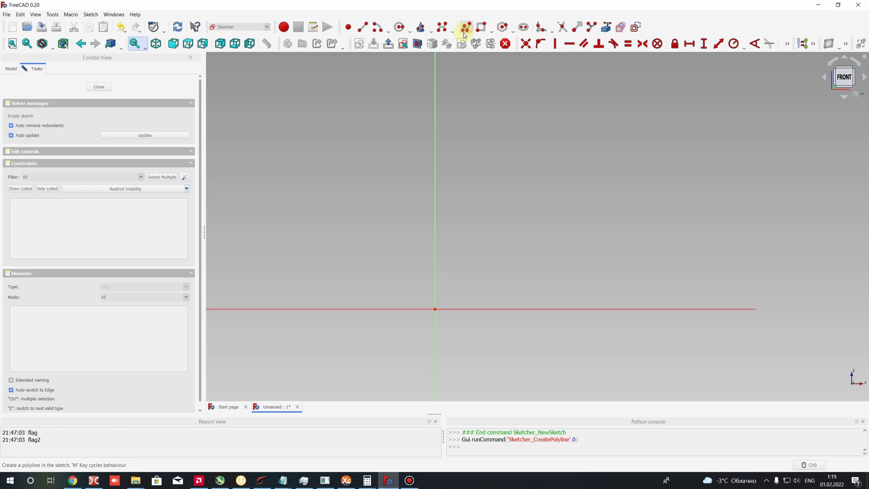
pyautogui.click(435, 309)
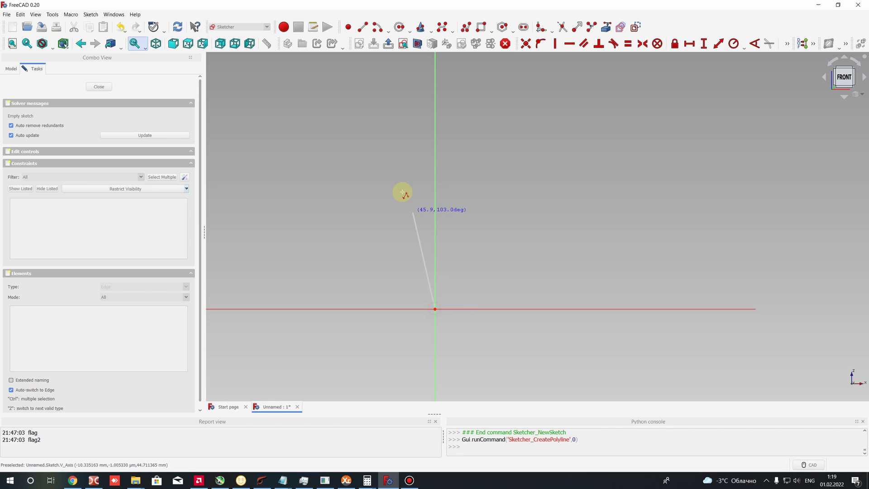
pyautogui.click(435, 142)
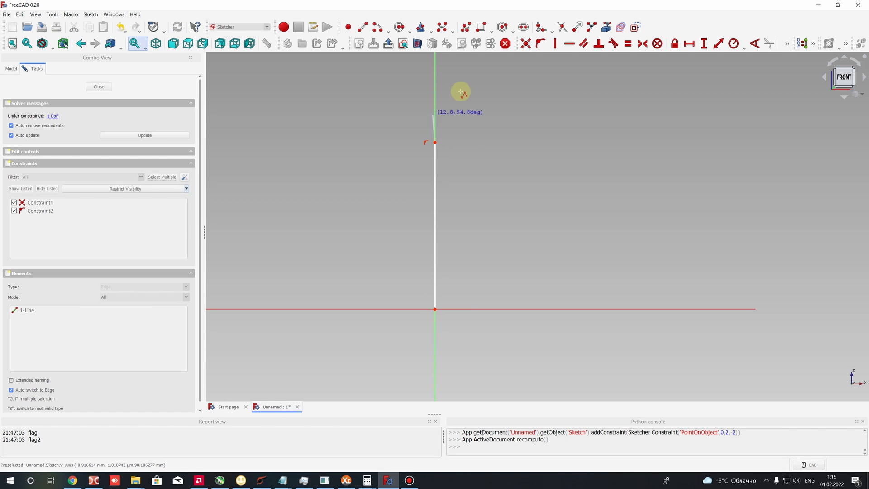
pyautogui.scroll(-5, 502, 78)
pyautogui.scroll(3, 501, 130)
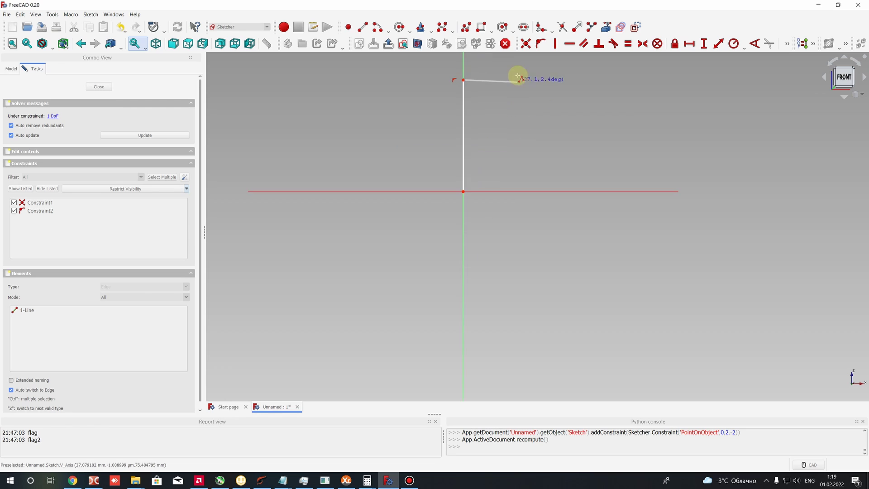
pyautogui.scroll(-4, 516, 74)
pyautogui.scroll(4, 514, 78)
pyautogui.click(487, 110)
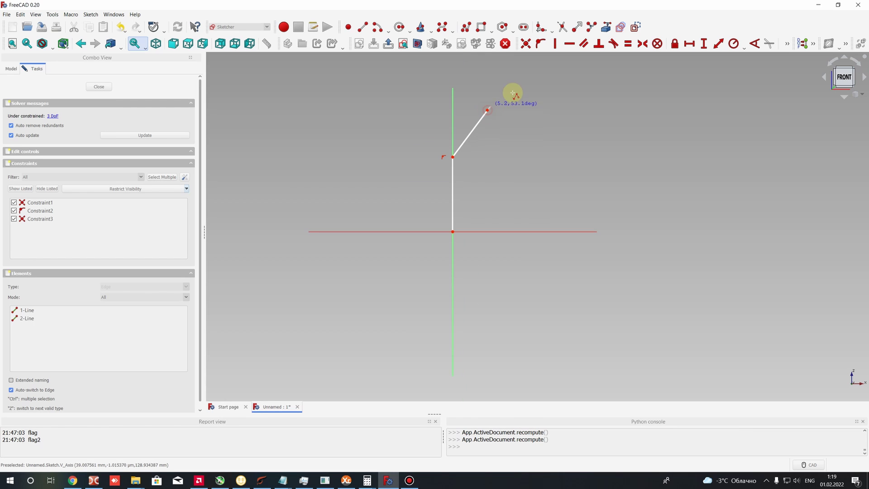
pyautogui.click(534, 85)
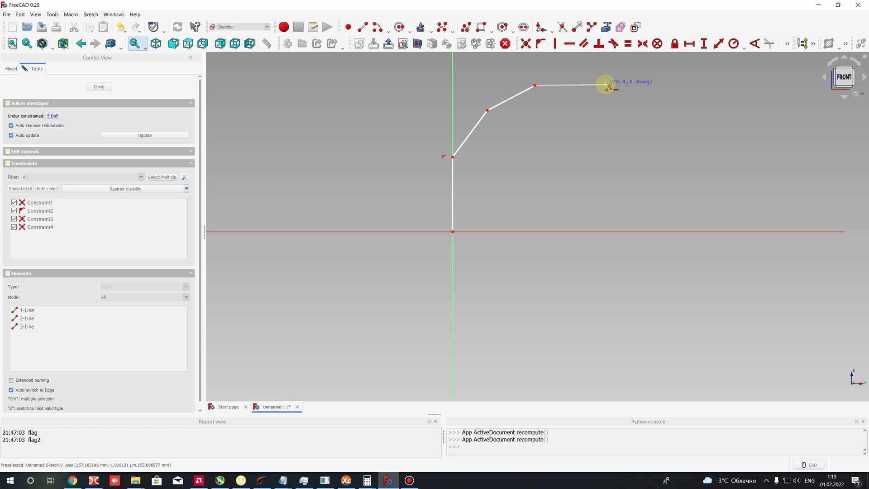
pyautogui.click(605, 85)
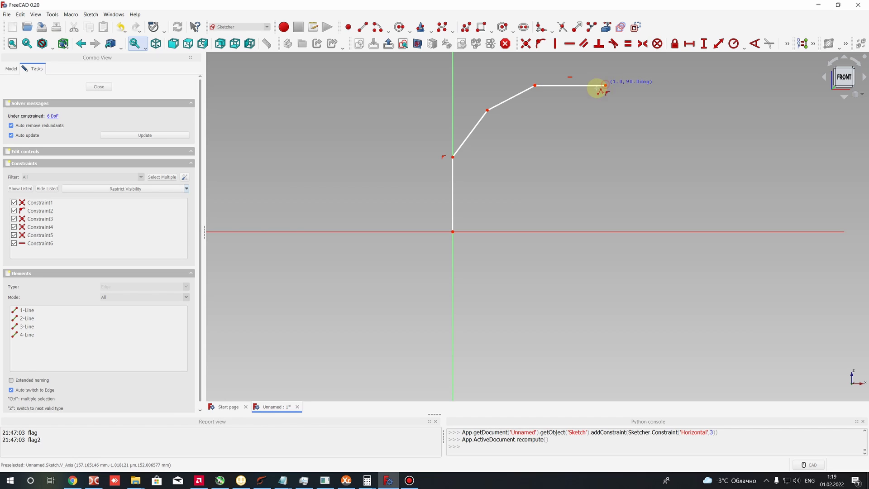
pyautogui.rightClick(550, 86)
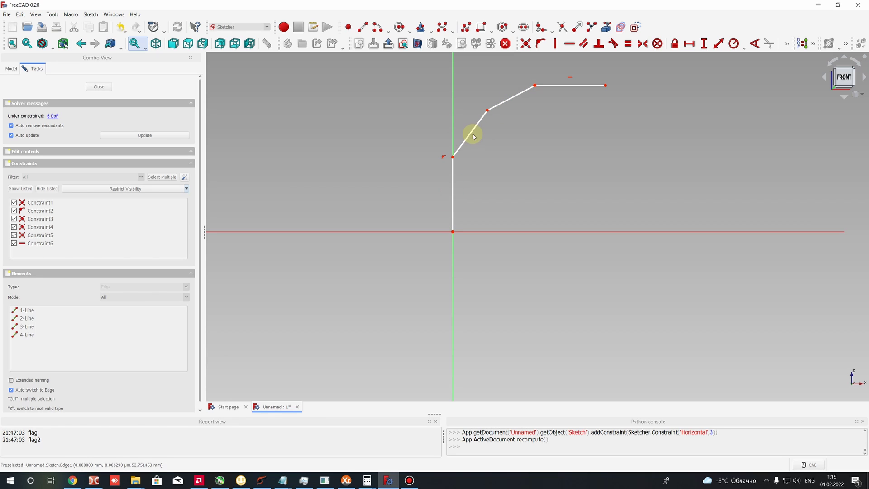
pyautogui.click(555, 85)
pyautogui.click(569, 112)
# Step: Constrain the length of the vertical segment to 50 mm
pyautogui.scroll(-1, 465, 75)
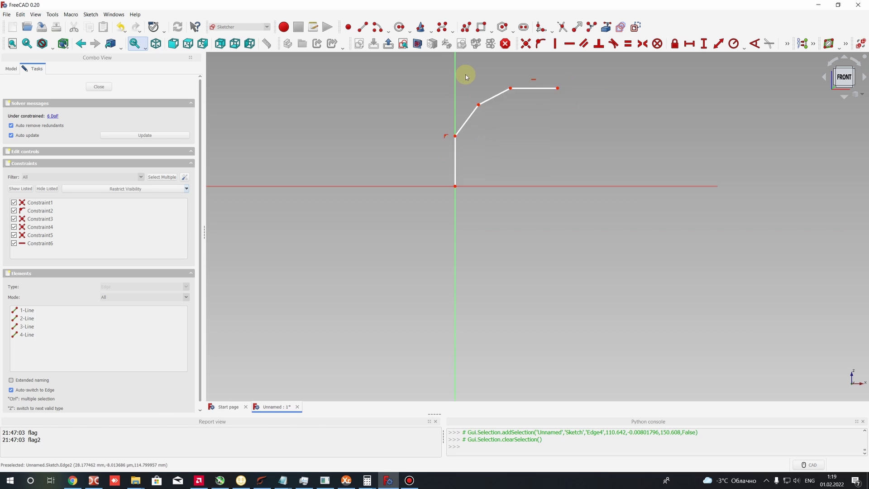
pyautogui.scroll(2, 466, 75)
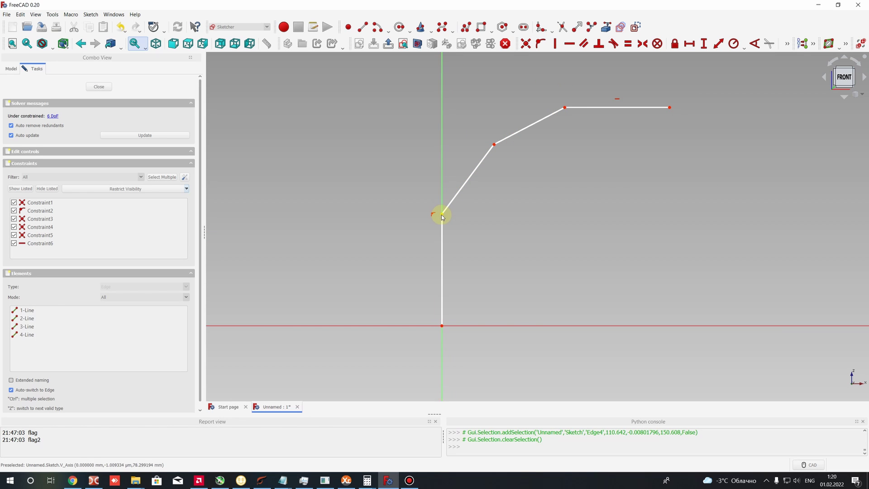
pyautogui.moveTo(441, 214)
pyautogui.mouseDown()
pyautogui.moveTo(442, 227)
pyautogui.moveTo(441, 209)
pyautogui.mouseUp()
pyautogui.click(443, 235)
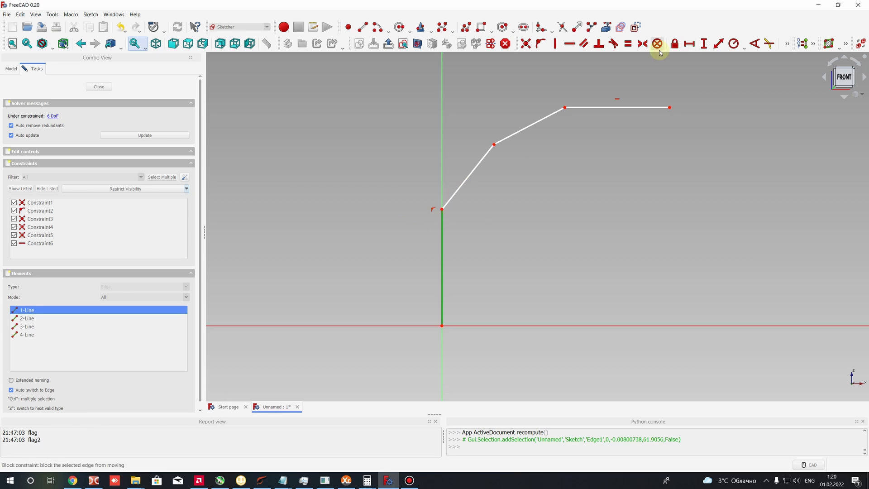
pyautogui.click(718, 43)
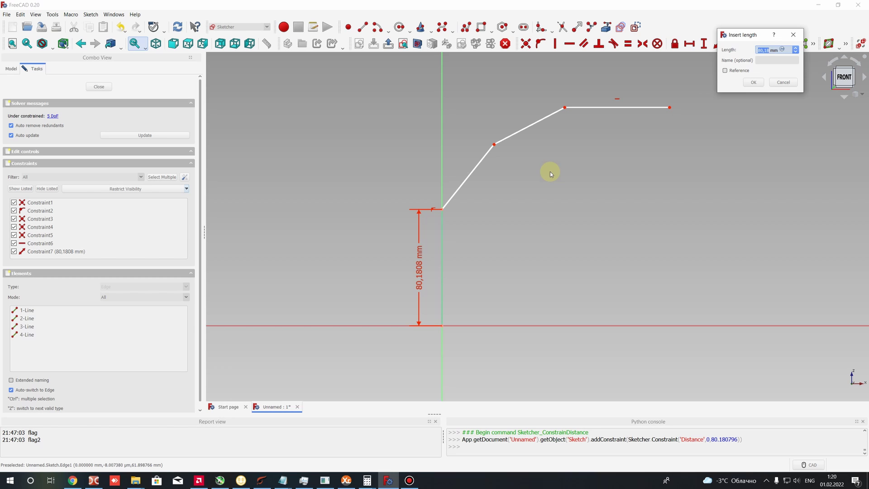
pyautogui.write('50')
pyautogui.press('Return')
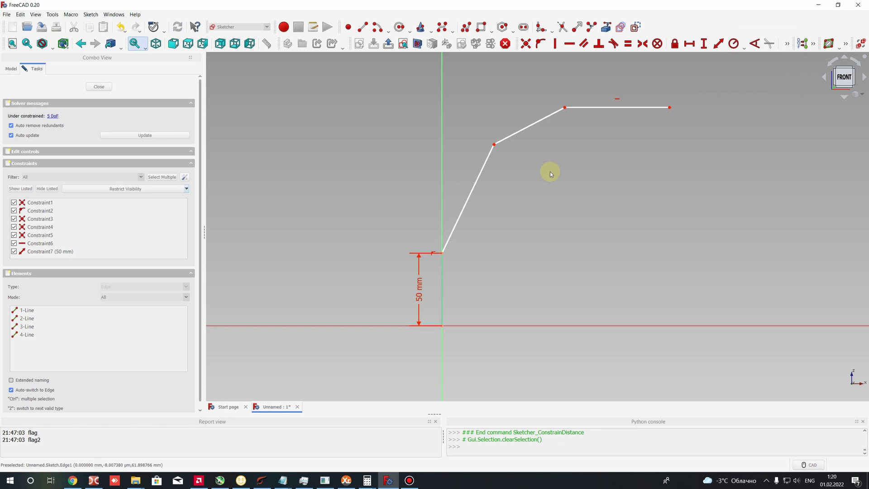
# Step: Move the polyline's two upper joints and its free end lower and closer to the vertical axis, keeping the outward bend
pyautogui.moveTo(494, 144); pyautogui.dragTo(487, 213)
pyautogui.moveTo(565, 107); pyautogui.dragTo(537, 195)
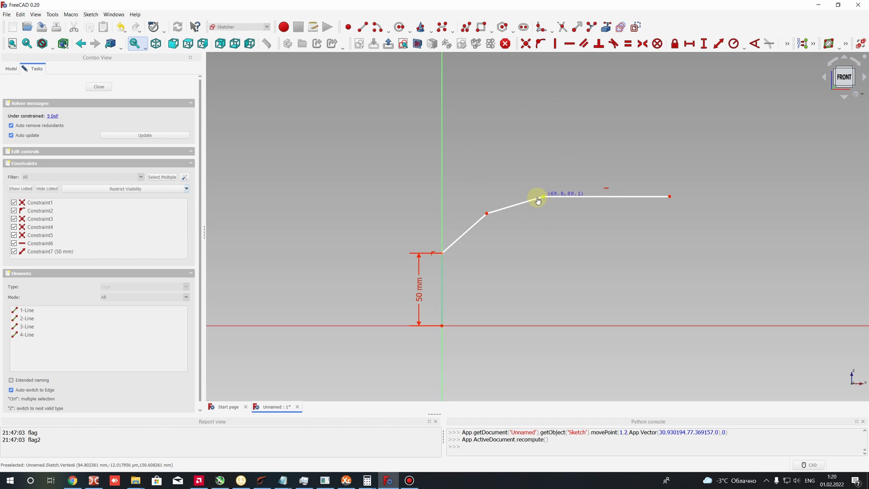
pyautogui.moveTo(669, 195); pyautogui.dragTo(593, 189)
pyautogui.scroll(4, 460, 273)
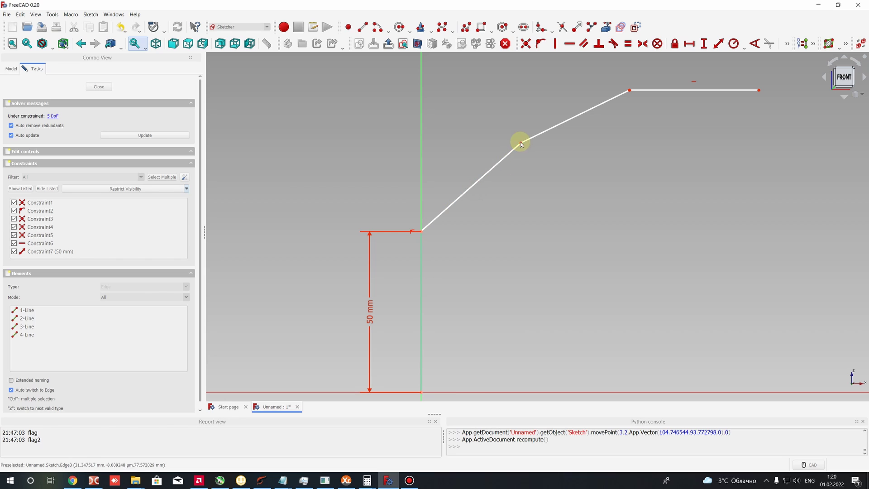
pyautogui.moveTo(520, 142); pyautogui.dragTo(503, 136)
# Step: Constrain the length of the lower sloping segment to 50 mm
pyautogui.click(466, 178)
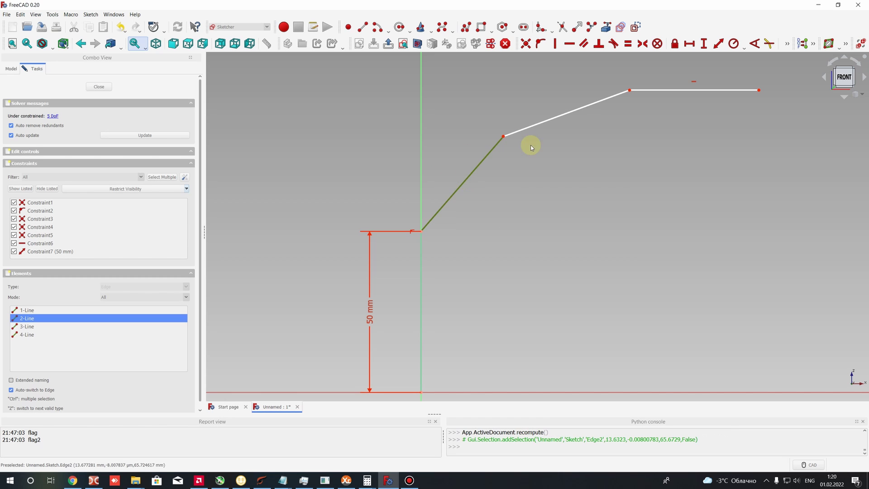
pyautogui.click(717, 43)
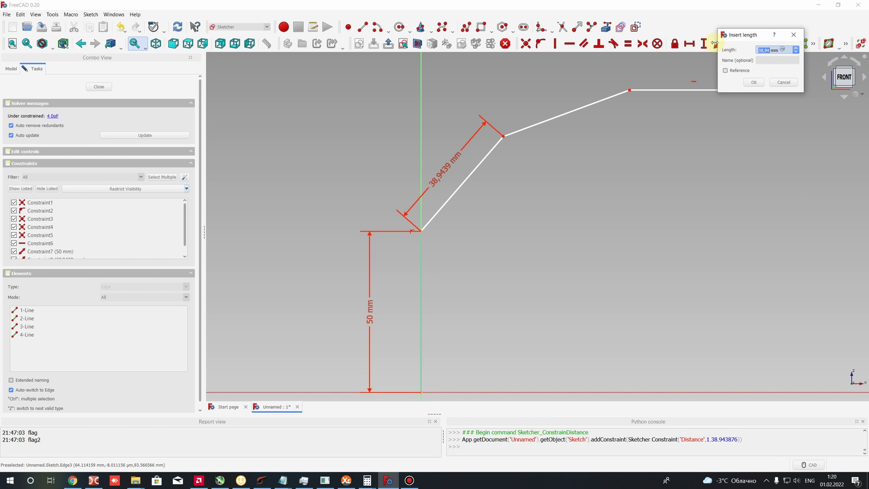
pyautogui.press('Return')
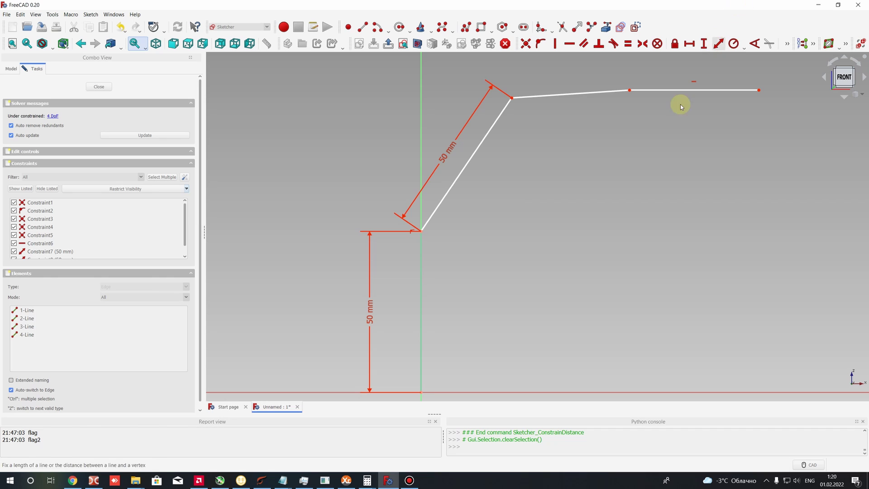
# Step: Raise the joint before the horizontal segment and constrain the upper sloping segment's length to 50 mm
pyautogui.scroll(-5, 562, 129)
pyautogui.scroll(2, 574, 131)
pyautogui.moveTo(594, 136); pyautogui.dragTo(599, 109)
pyautogui.click(576, 125)
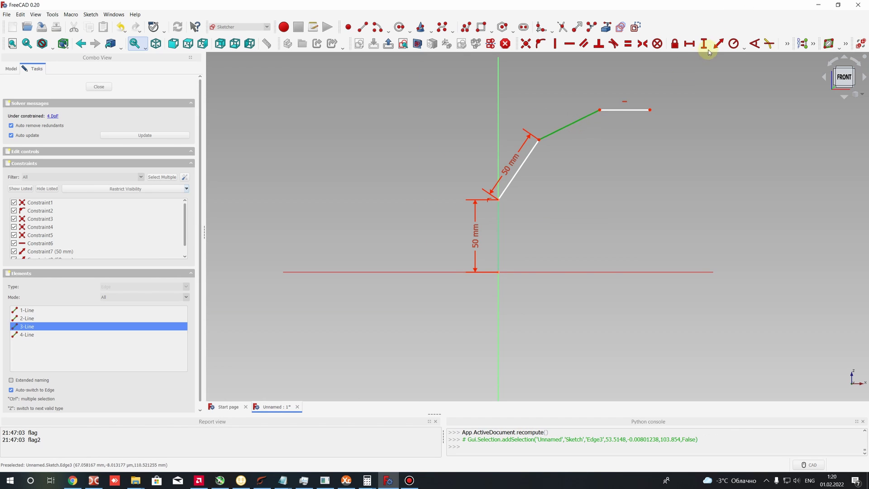
pyautogui.click(718, 44)
pyautogui.write('50')
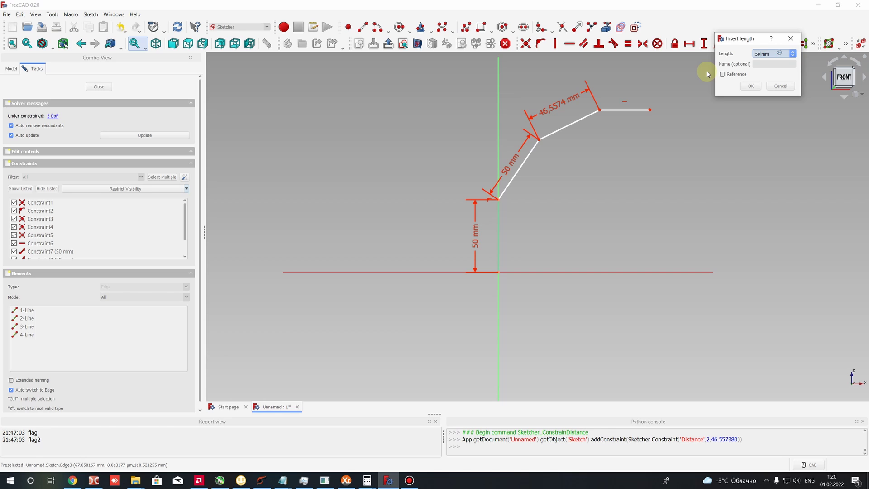
pyautogui.press('Return')
# Step: Constrain the horizontal segment's length to 50 mm and reposition the joints to restore a smooth outward bend
pyautogui.click(634, 109)
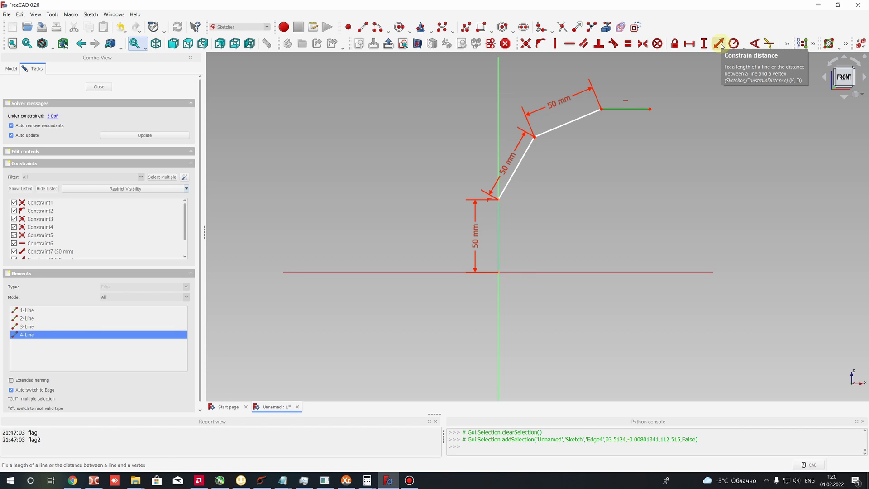
pyautogui.click(718, 44)
pyautogui.write('50')
pyautogui.press('Return')
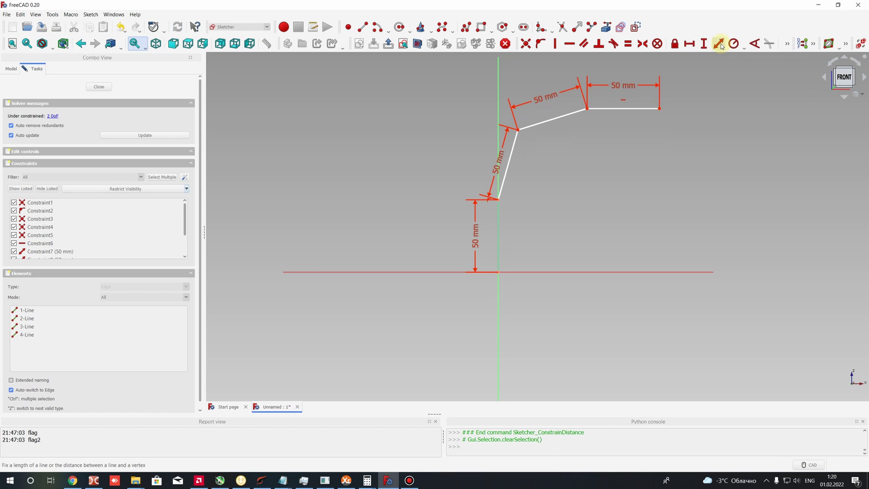
pyautogui.moveTo(517, 128)
pyautogui.mouseDown()
pyautogui.moveTo(529, 143)
pyautogui.moveTo(593, 102)
pyautogui.moveTo(609, 120)
pyautogui.moveTo(587, 100)
pyautogui.moveTo(603, 132)
pyautogui.moveTo(611, 93)
pyautogui.moveTo(599, 115)
pyautogui.moveTo(603, 107)
pyautogui.mouseUp()
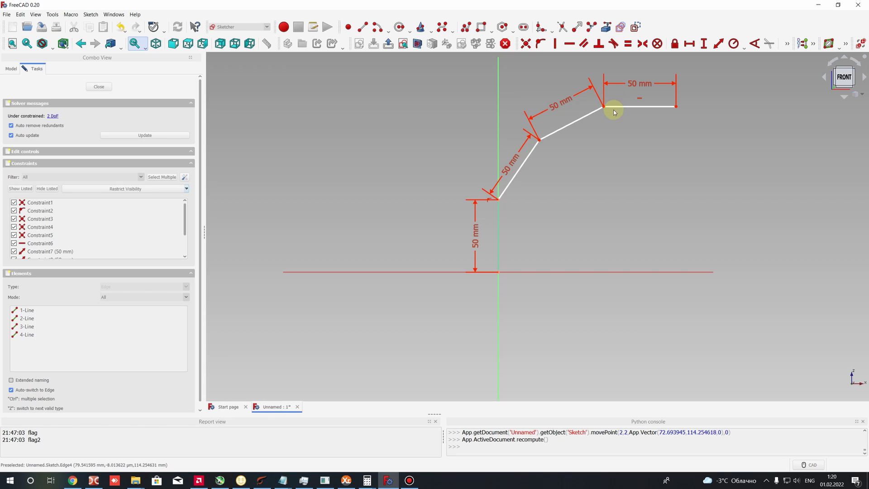
# Step: Add a 120° angle constraint between the vertical segment and the lower sloping segment
pyautogui.click(753, 45)
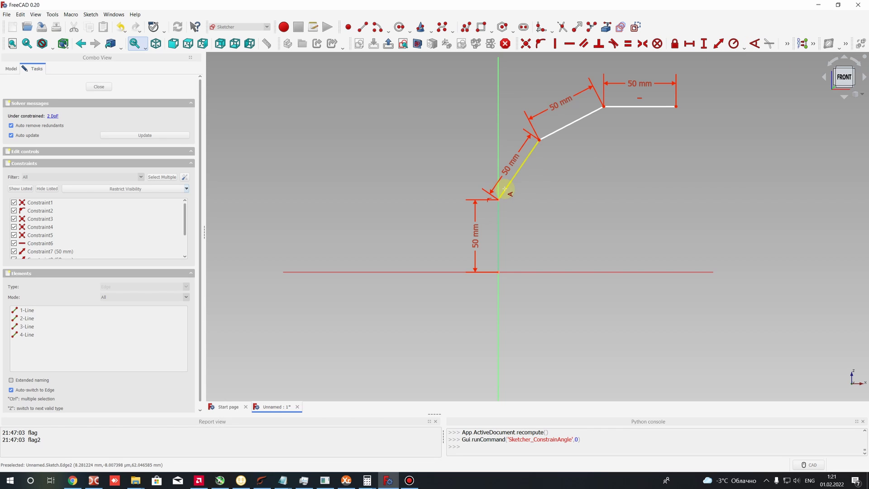
pyautogui.click(504, 189)
pyautogui.click(494, 215)
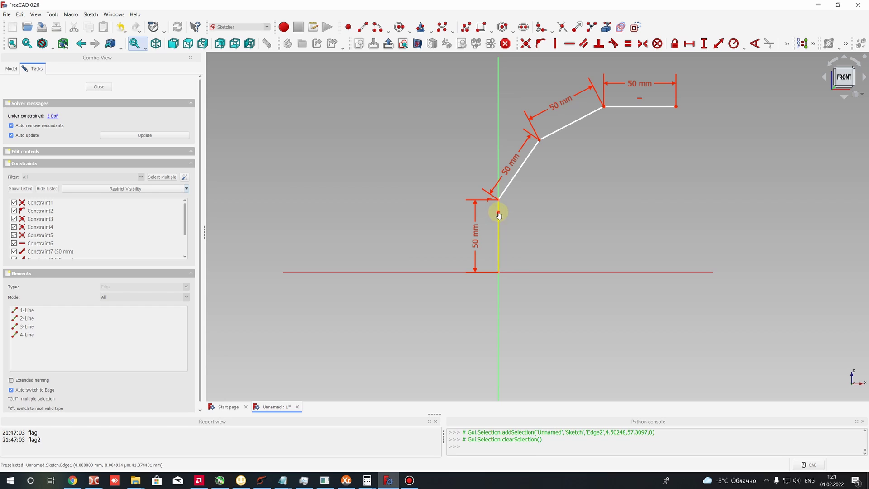
pyautogui.click(499, 210)
pyautogui.click(510, 181)
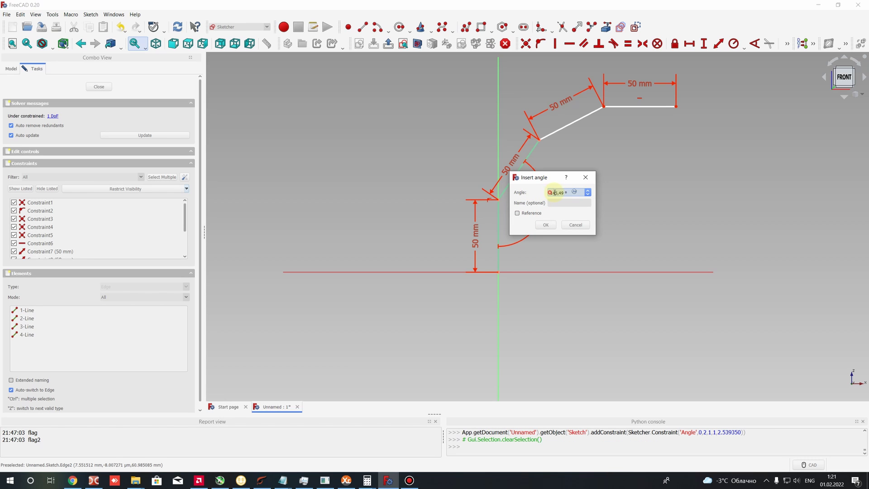
pyautogui.moveTo(555, 192); pyautogui.dragTo(565, 192)
pyautogui.write('0')
pyautogui.press('Return')
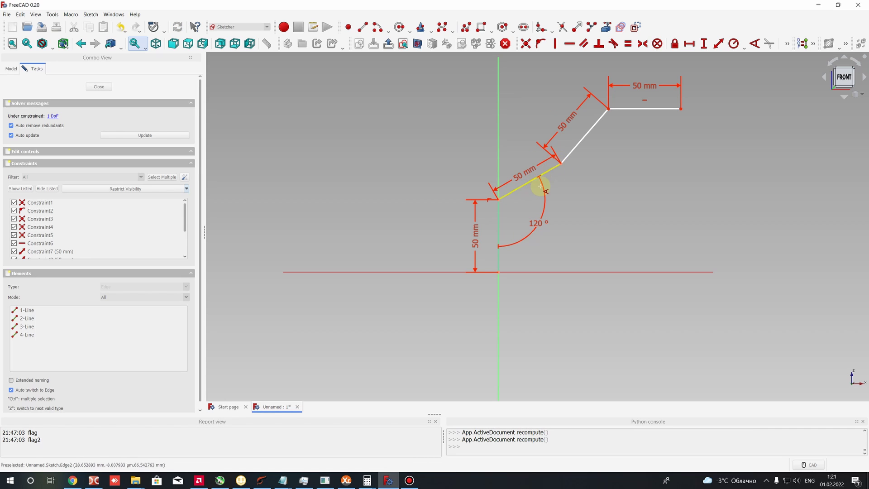
# Step: Change the angle between the vertical and lower sloping segments to 150° and move its dimension closer to the joint
pyautogui.click(535, 223)
pyautogui.doubleClick(535, 224)
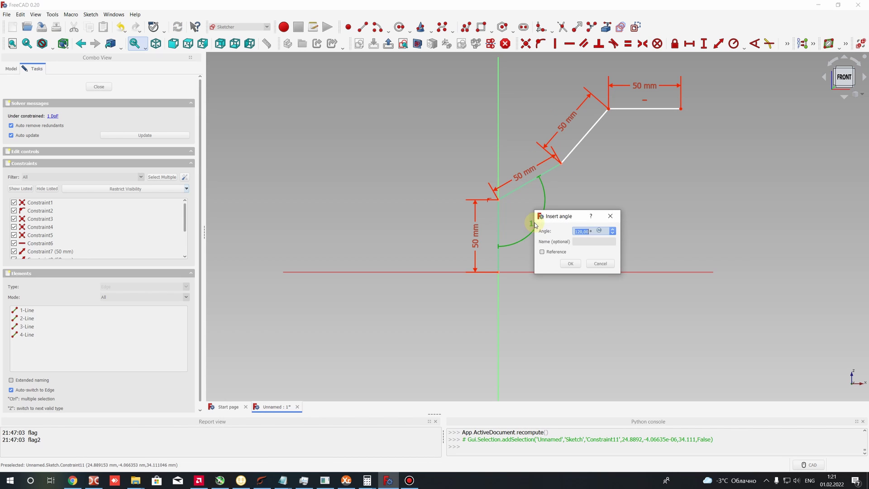
pyautogui.write('150')
pyautogui.press('Return')
pyautogui.moveTo(535, 185); pyautogui.dragTo(512, 196)
# Step: Add a 150° angle constraint between the two sloping segments and move its dimension closer to their joint
pyautogui.click(531, 143)
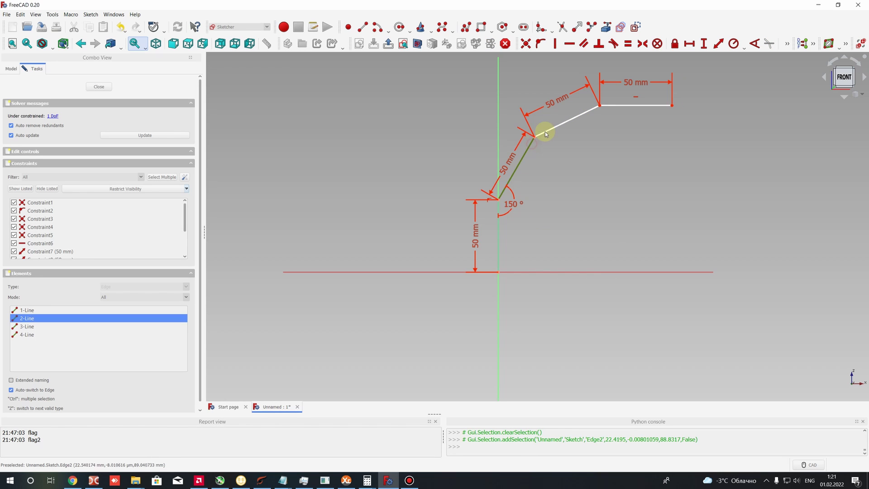
pyautogui.click(621, 144)
pyautogui.click(756, 43)
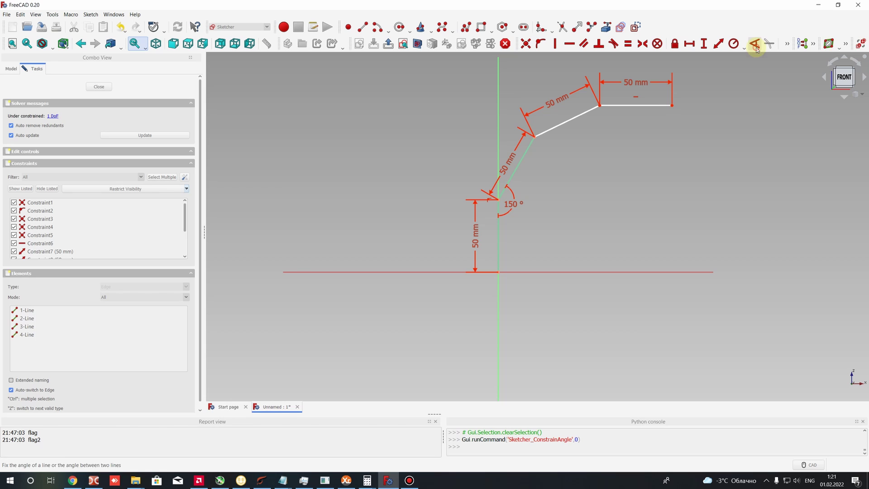
pyautogui.click(530, 146)
pyautogui.click(554, 131)
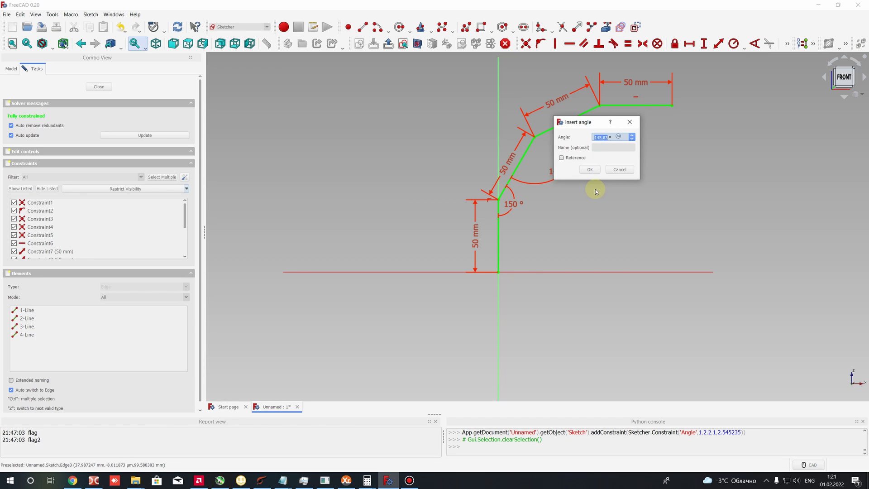
pyautogui.write('10')
pyautogui.press('BackSpace')
pyautogui.write('50')
pyautogui.press('Return')
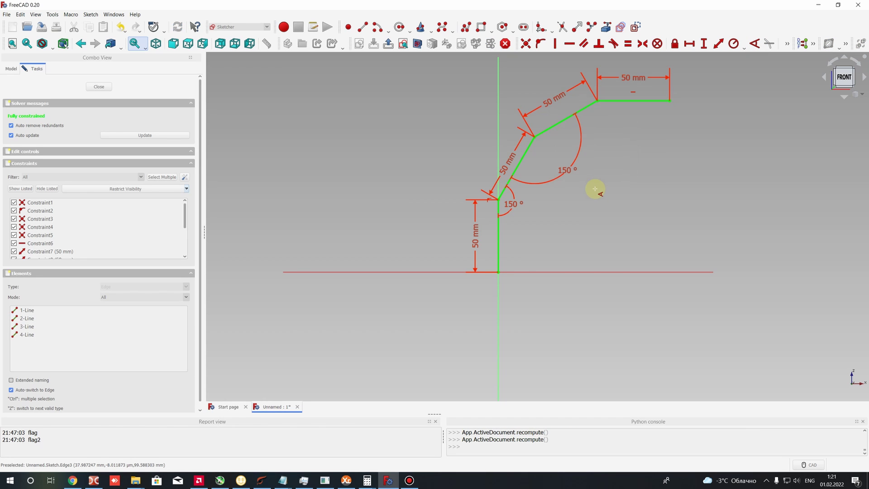
pyautogui.scroll(2, 596, 91)
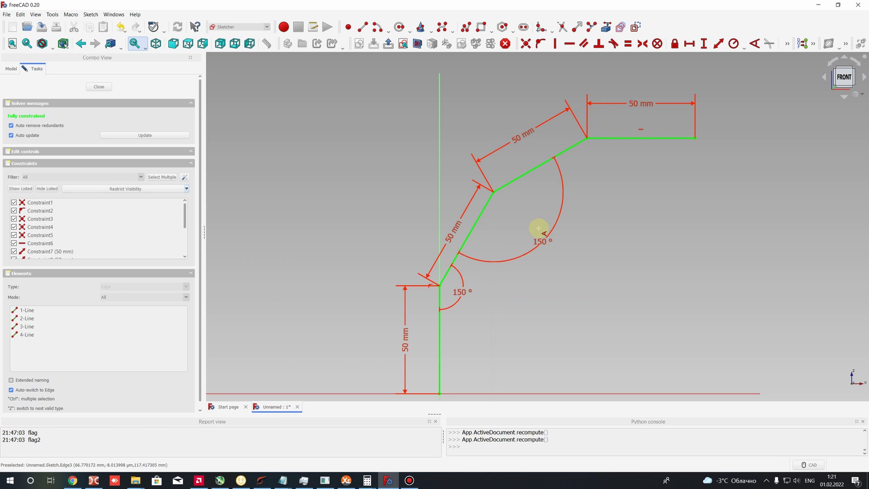
pyautogui.moveTo(537, 236); pyautogui.dragTo(525, 219)
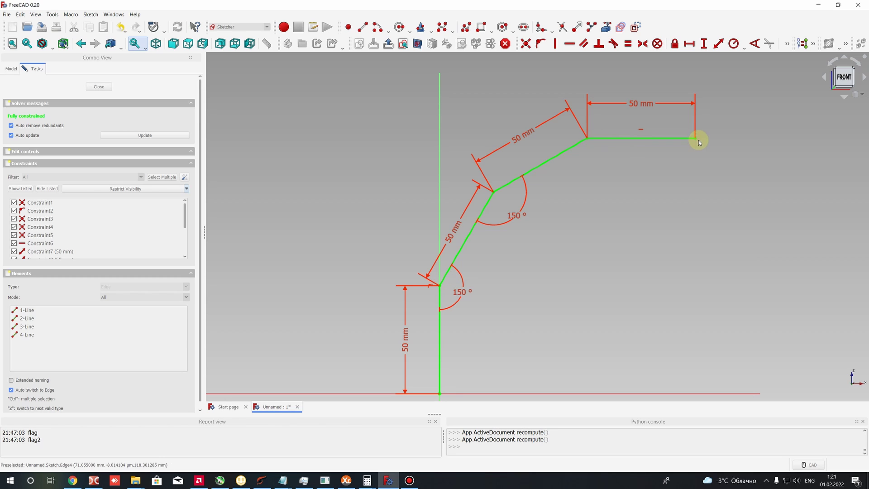
# Step: Reduce the horizontal segment's length first to 40 mm and finally to 20 mm
pyautogui.doubleClick(640, 105)
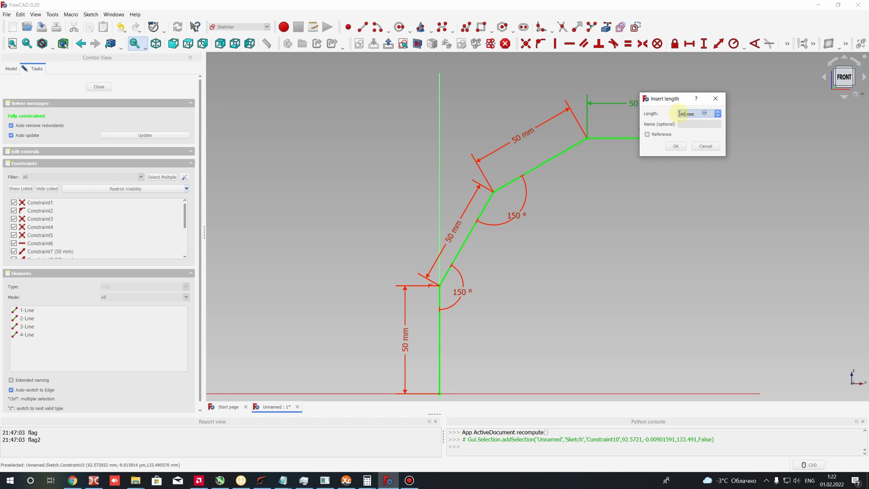
pyautogui.press('Return')
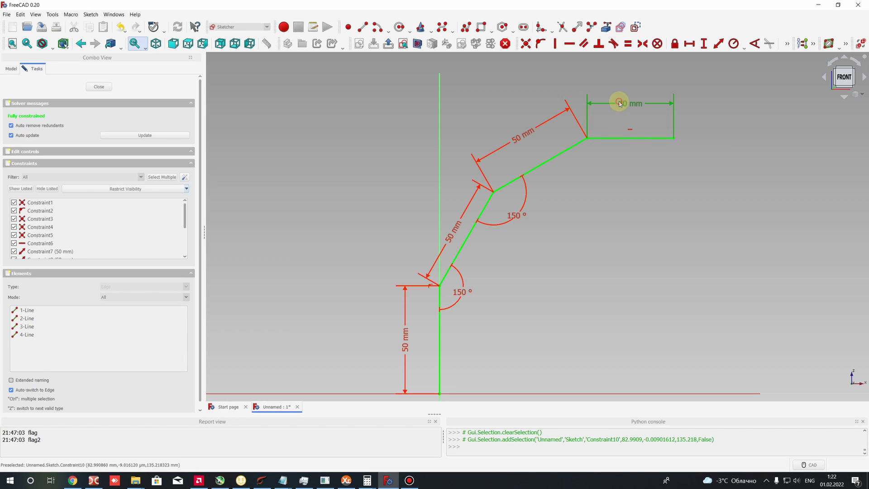
pyautogui.doubleClick(619, 103)
pyautogui.write('20')
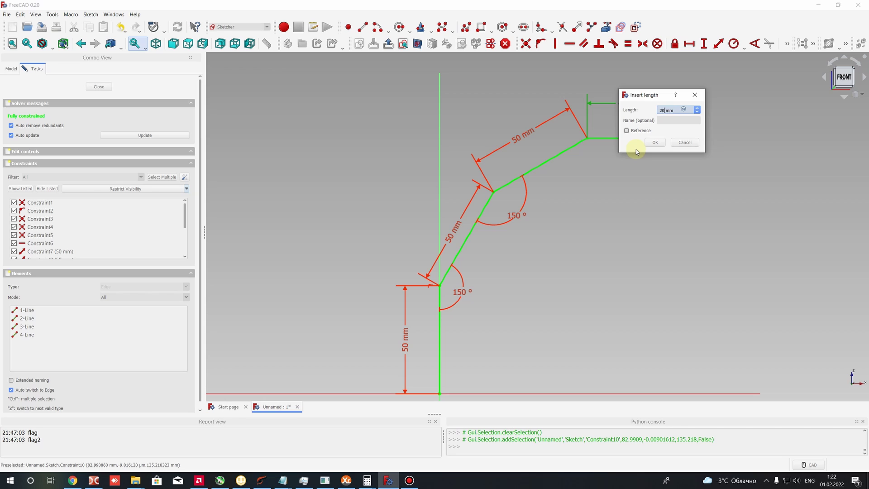
pyautogui.press('Return')
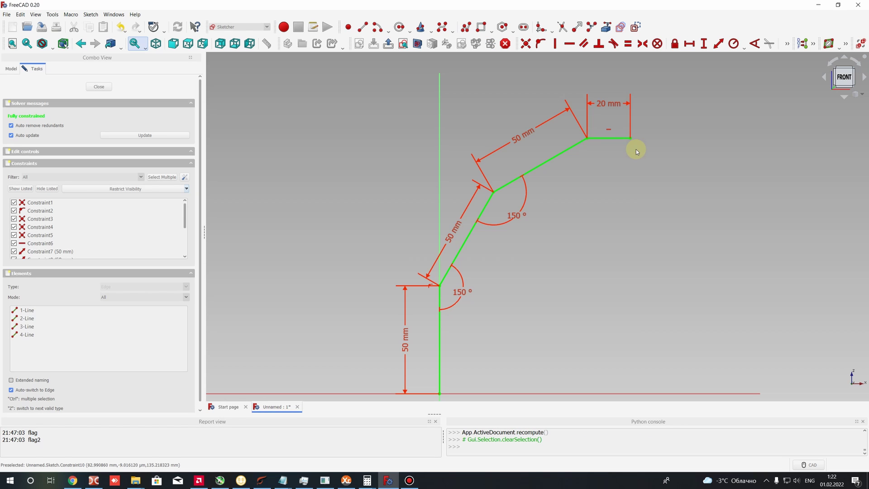
pyautogui.doubleClick(619, 104)
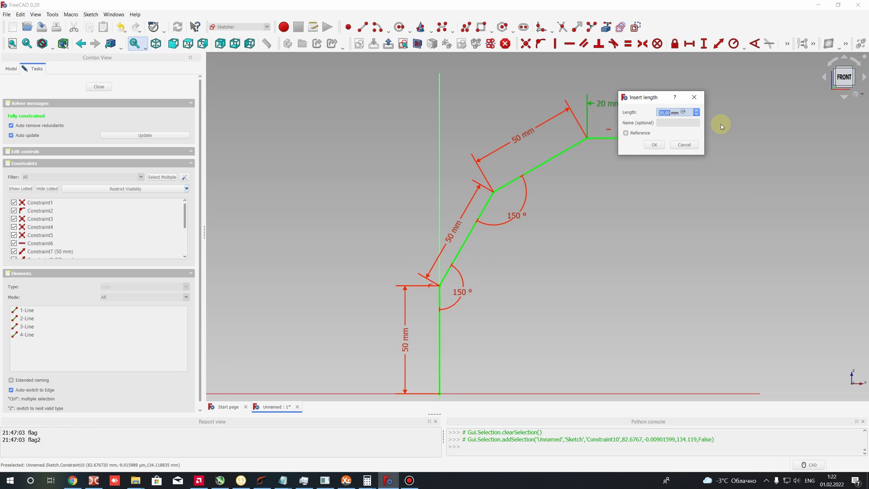
pyautogui.write('50')
pyautogui.press('BackSpace')
pyautogui.press('BackSpace')
pyautogui.write('20')
pyautogui.press('Return')
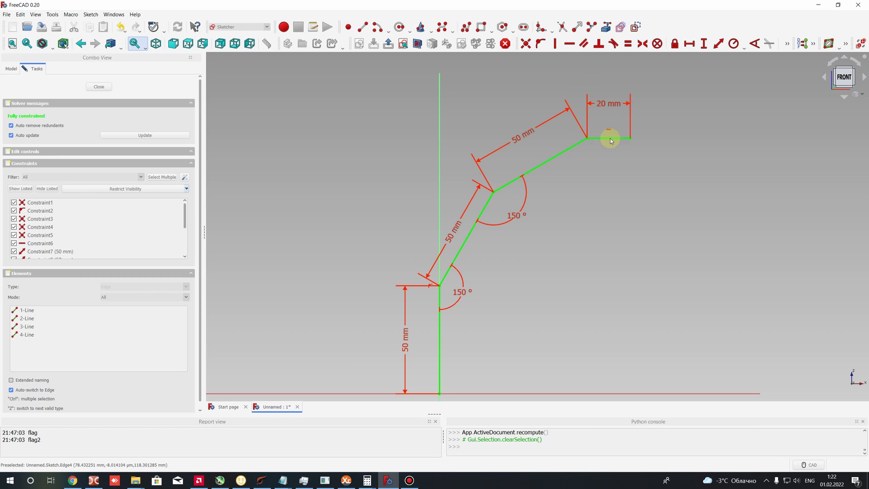
# Step: Finish editing the path sketch and inspect the bent path in 3D
pyautogui.scroll(-4, 535, 227)
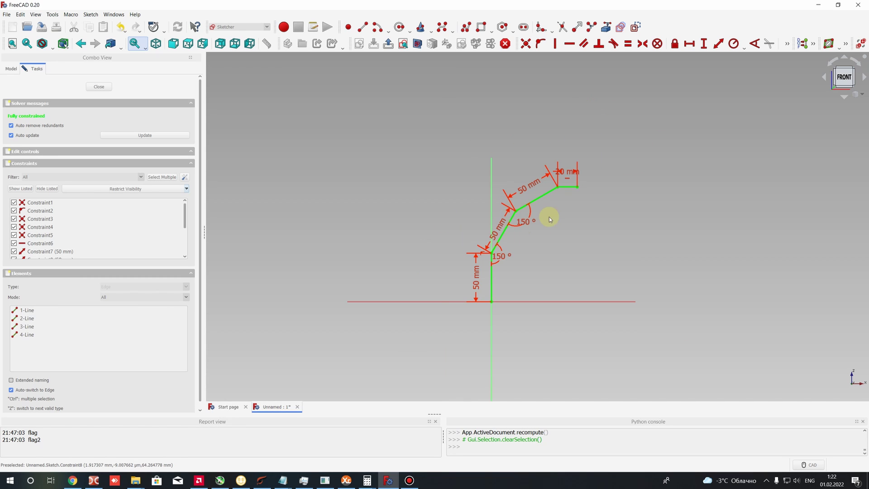
pyautogui.scroll(2, 549, 216)
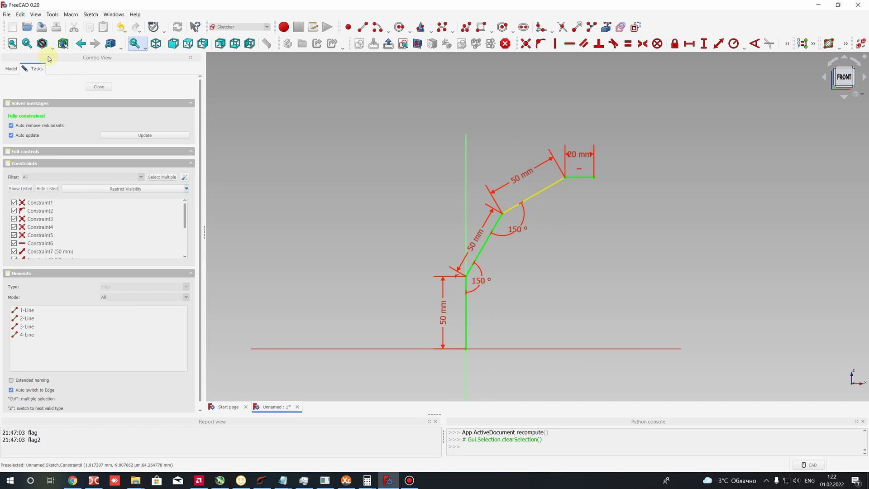
pyautogui.click(98, 87)
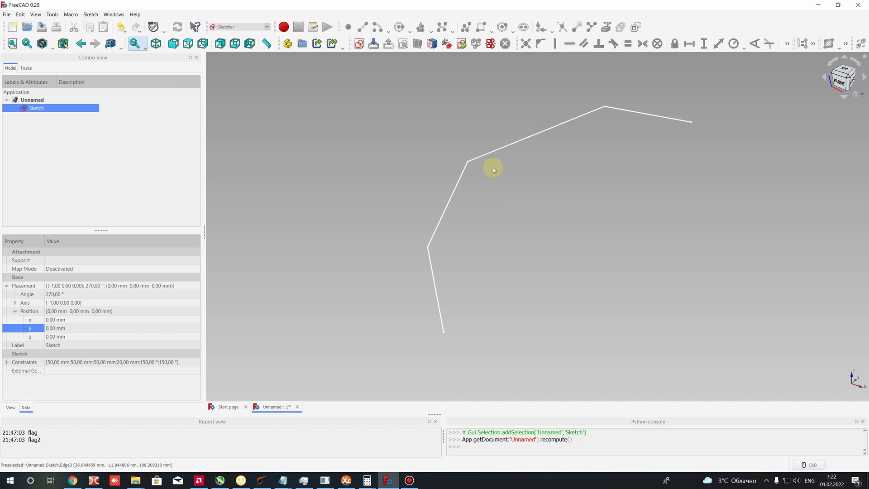
pyautogui.moveTo(540, 196)
pyautogui.mouseDown(button='middle')
pyautogui.moveTo(537, 151)
pyautogui.moveTo(591, 142)
pyautogui.moveTo(573, 177)
pyautogui.moveTo(560, 170)
pyautogui.mouseUp(button='middle')
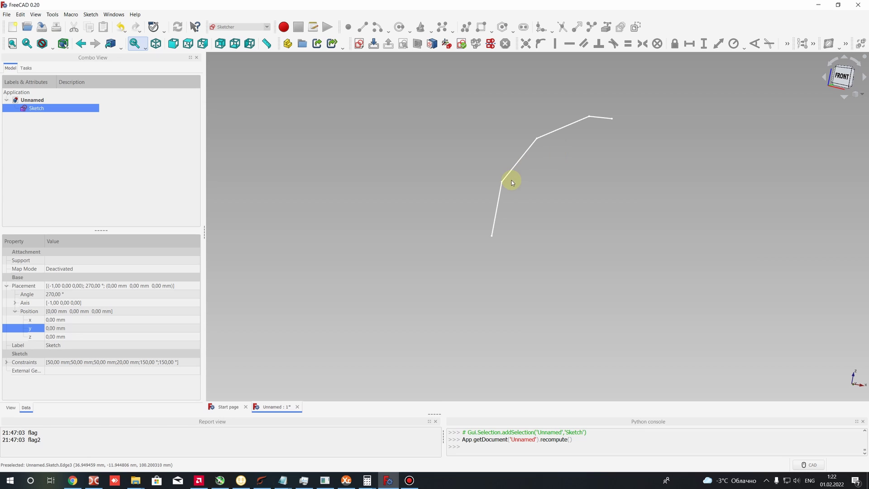
pyautogui.scroll(2, 510, 180)
# Step: Create a new sketch on the XY plane
pyautogui.click(223, 26)
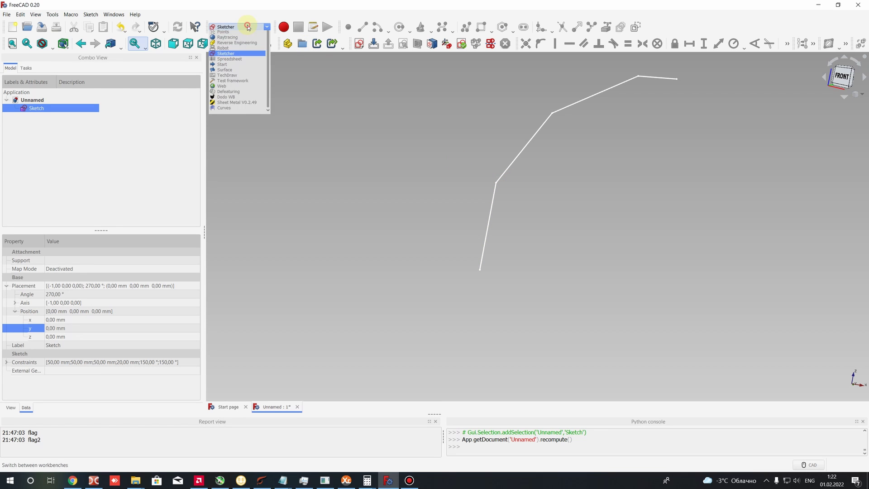
pyautogui.click(336, 125)
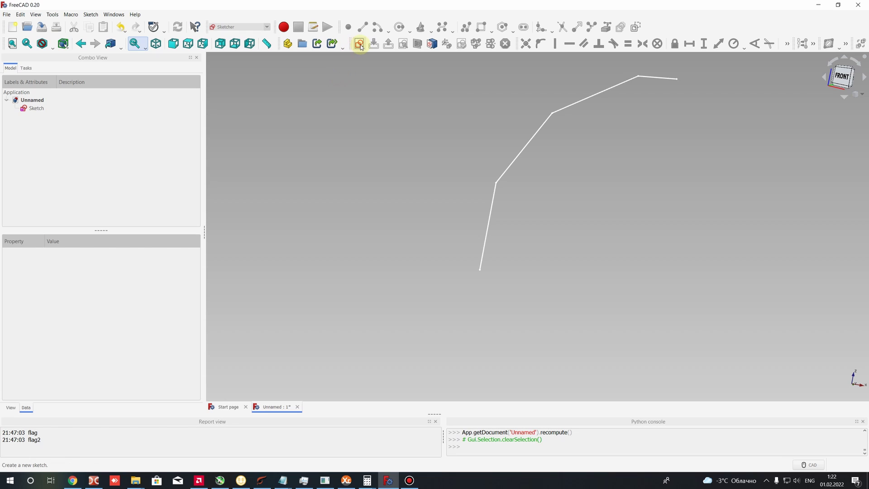
pyautogui.click(359, 44)
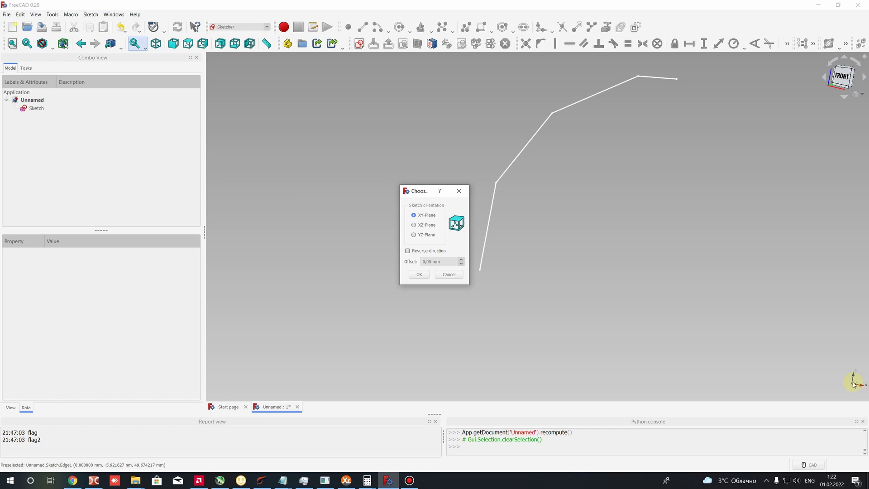
pyautogui.click(419, 274)
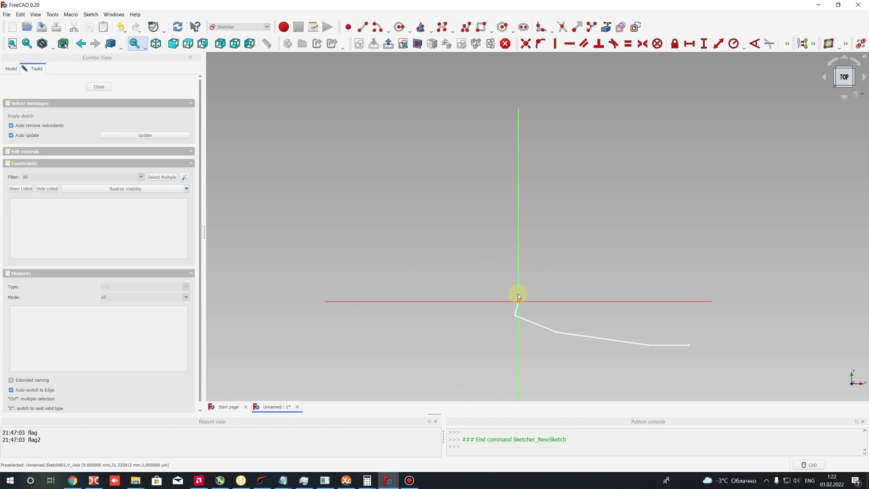
# Step: Draw two concentric circles centred on the origin, the inner with a radius of about 16.5 mm and the outer slightly larger
pyautogui.scroll(2, 511, 294)
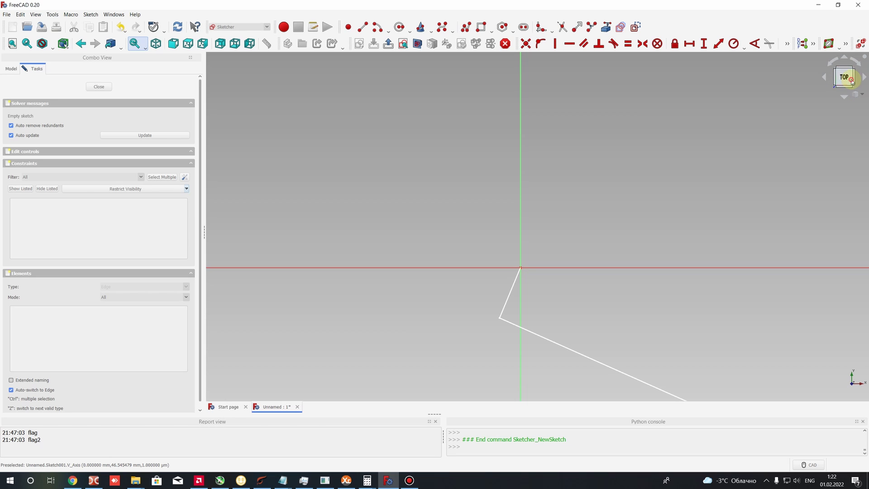
pyautogui.click(399, 26)
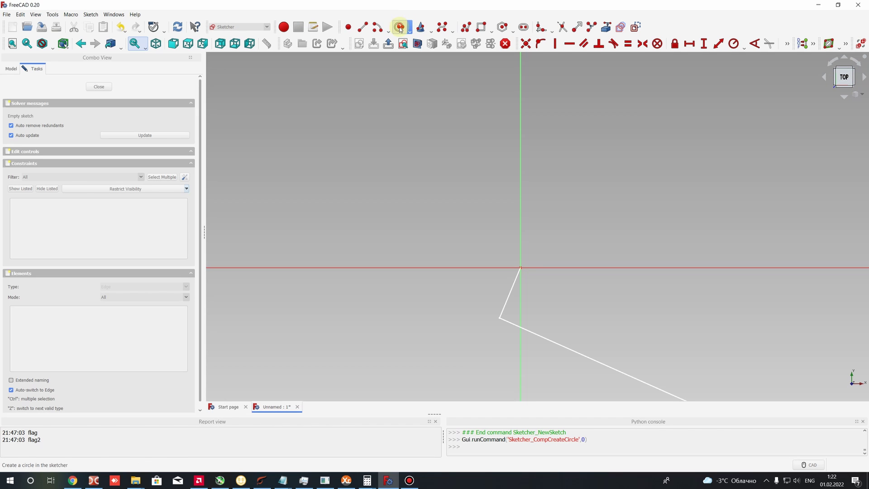
pyautogui.click(521, 269)
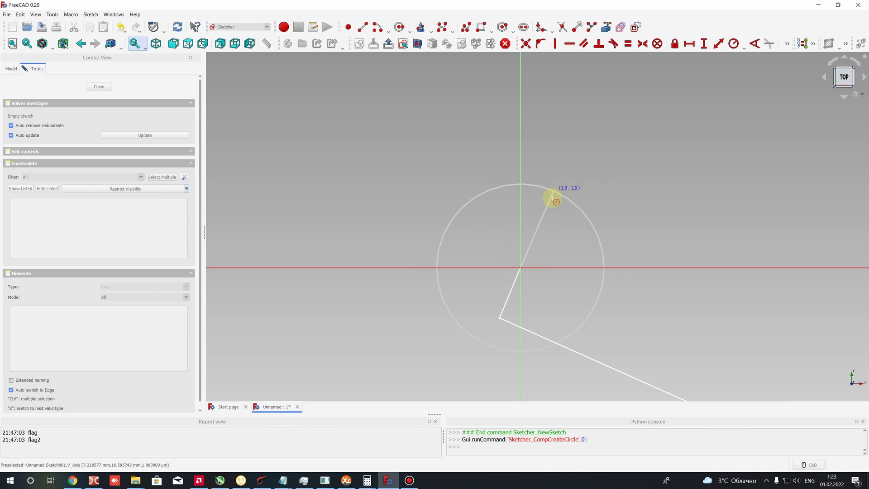
pyautogui.click(552, 197)
pyautogui.click(521, 267)
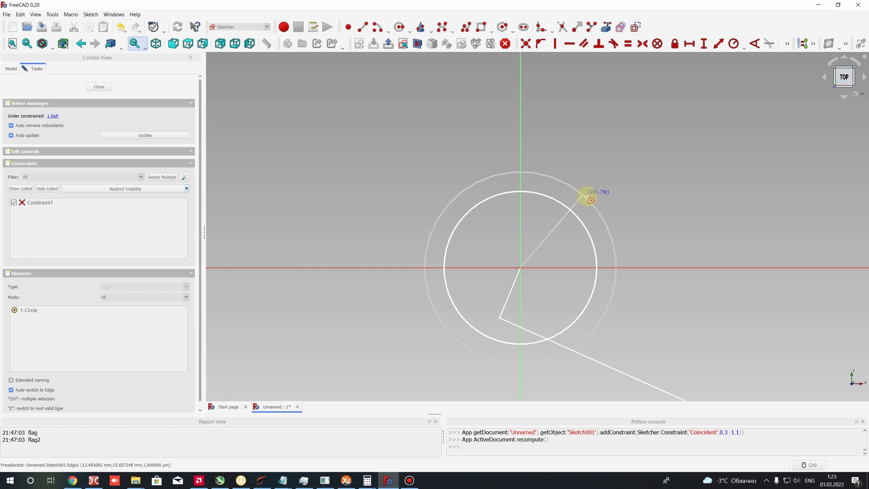
pyautogui.click(584, 196)
pyautogui.rightClick(474, 212)
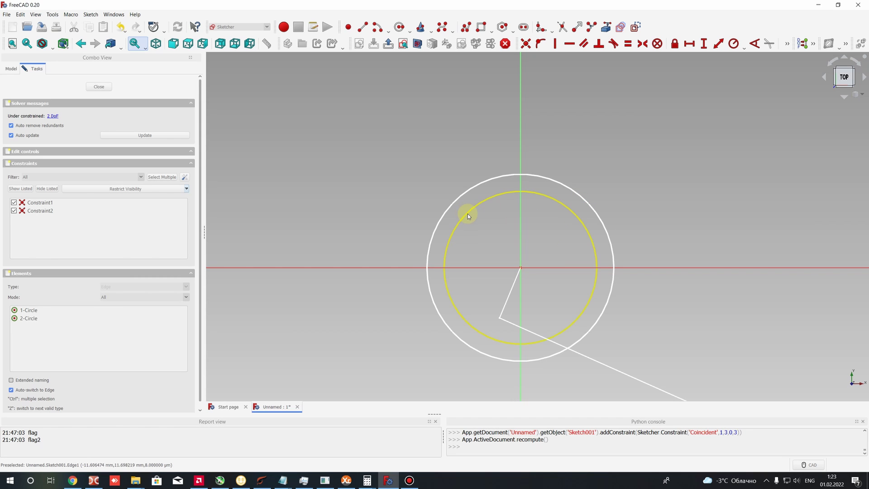
# Step: Constrain the inner circle's radius to 20 mm
pyautogui.click(468, 214)
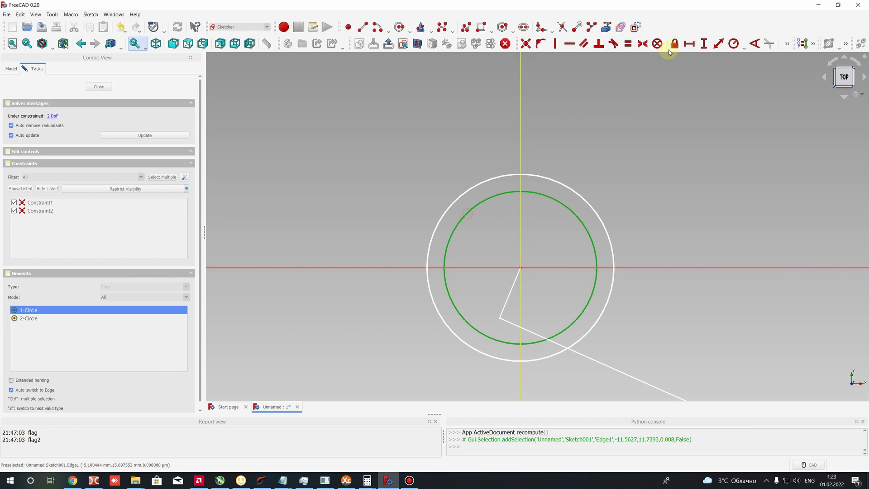
pyautogui.click(729, 42)
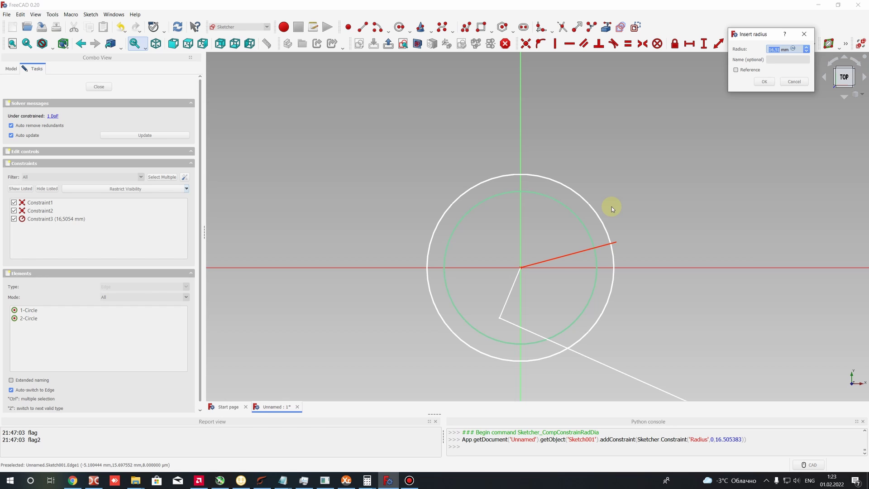
pyautogui.write('20')
pyautogui.press('Return')
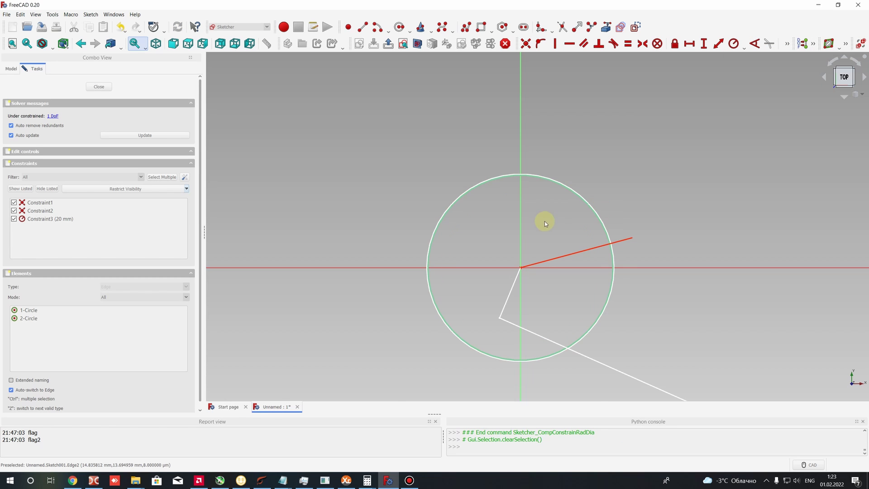
# Step: Enlarge the outer circle to separate it from the inner one and constrain its radius to 21 mm
pyautogui.scroll(2, 566, 213)
pyautogui.moveTo(598, 195); pyautogui.dragTo(611, 186)
pyautogui.click(731, 44)
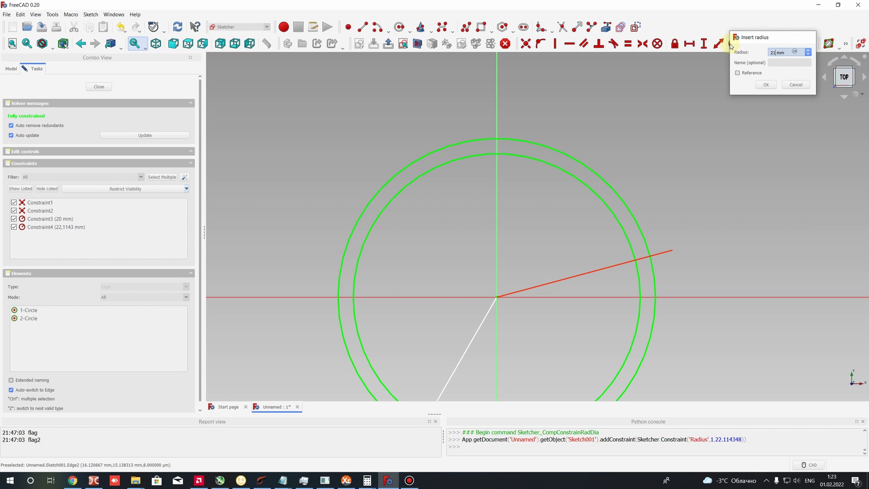
pyautogui.write('21')
pyautogui.press('Return')
# Step: Examine the two concentric circles and their position at the start of the path, returning to the top view
pyautogui.scroll(-4, 603, 241)
pyautogui.moveTo(592, 271)
pyautogui.mouseDown(button='middle')
pyautogui.moveTo(600, 175)
pyautogui.moveTo(627, 288)
pyautogui.moveTo(529, 288)
pyautogui.moveTo(498, 269)
pyautogui.moveTo(499, 300)
pyautogui.mouseUp(button='middle')
pyautogui.scroll(6, 508, 264)
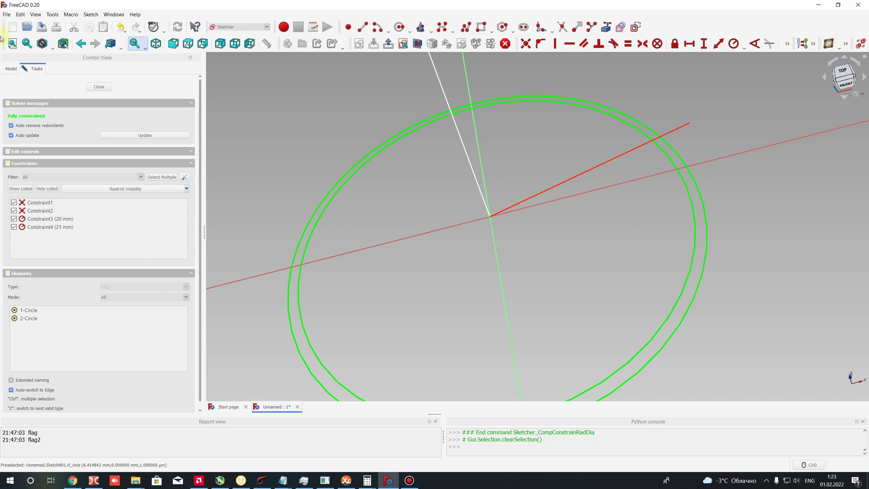
pyautogui.scroll(3, 547, 191)
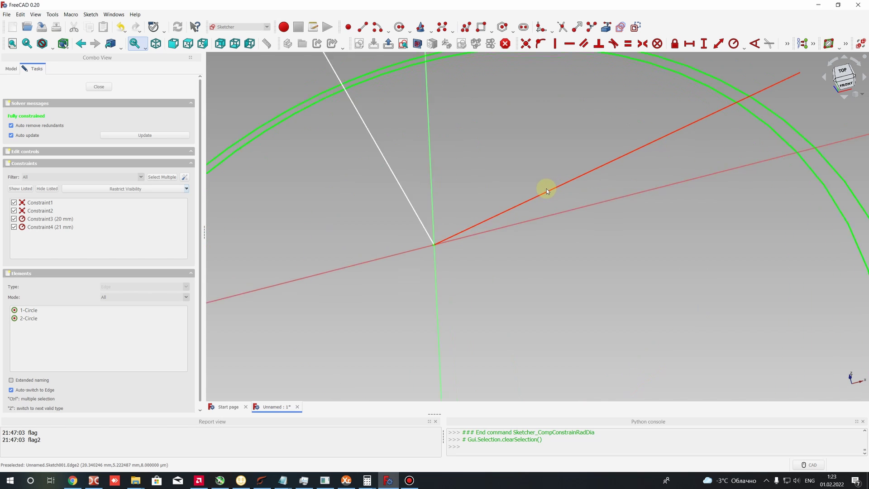
pyautogui.scroll(-5, 547, 190)
pyautogui.moveTo(568, 219); pyautogui.dragTo(716, 49, button='middle')
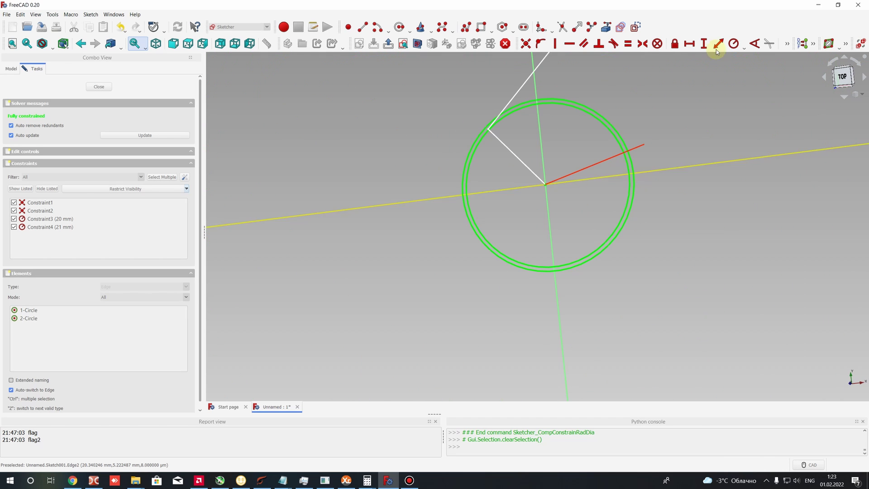
pyautogui.click(850, 81)
pyautogui.scroll(5, 615, 170)
pyautogui.scroll(-6, 491, 256)
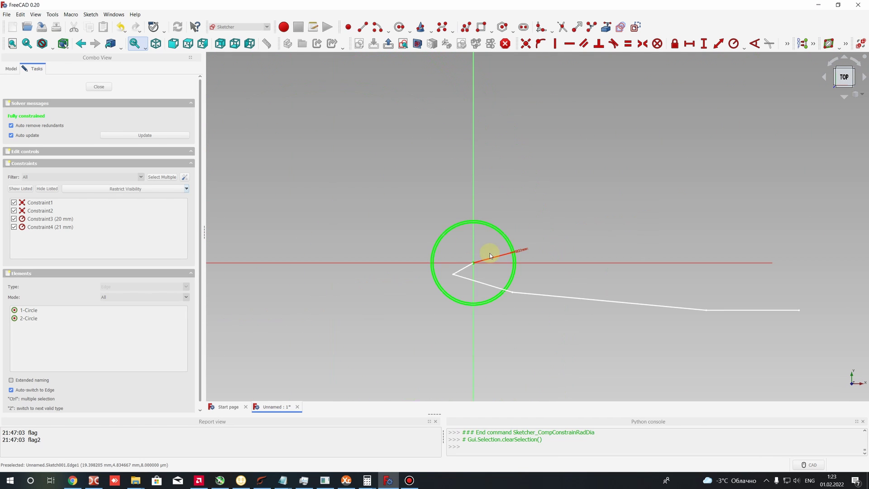
pyautogui.scroll(1, 478, 269)
pyautogui.scroll(-3, 478, 269)
pyautogui.scroll(2, 534, 300)
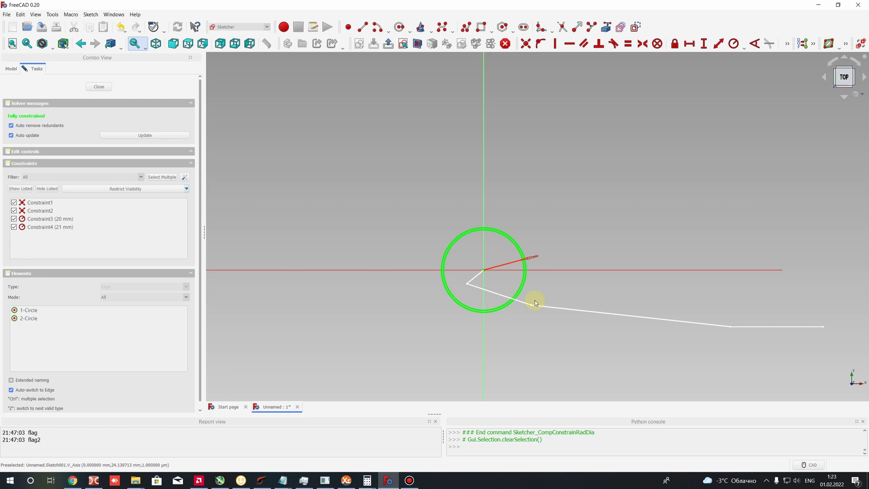
# Step: Switch to orthographic projection and reposition the two circles' radius labels so they are clearly separated
pyautogui.click(36, 15)
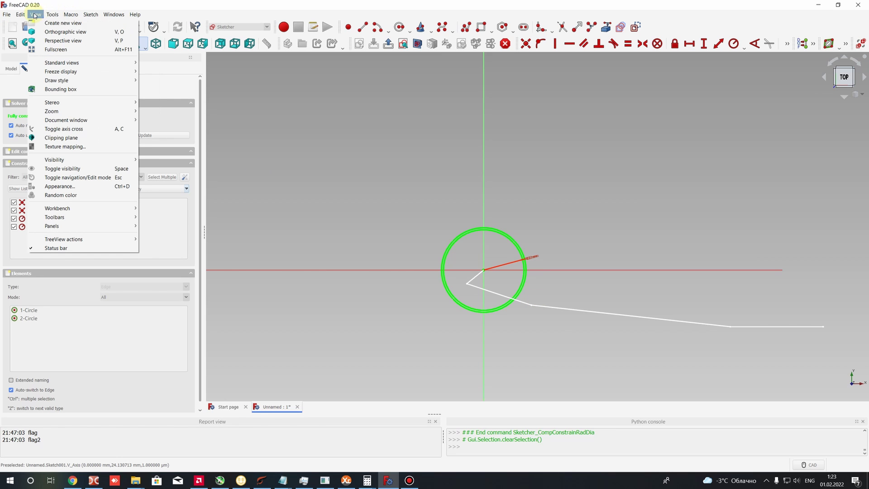
pyautogui.click(69, 33)
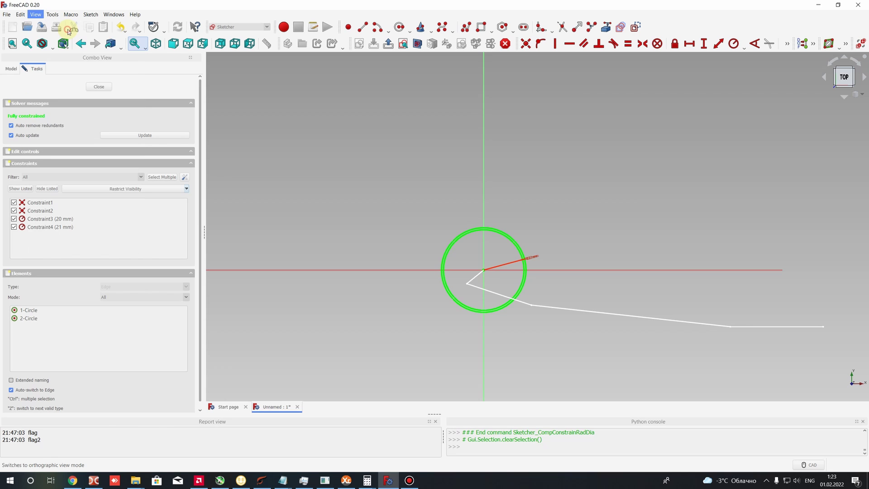
pyautogui.scroll(8, 498, 288)
pyautogui.moveTo(604, 120); pyautogui.dragTo(623, 158)
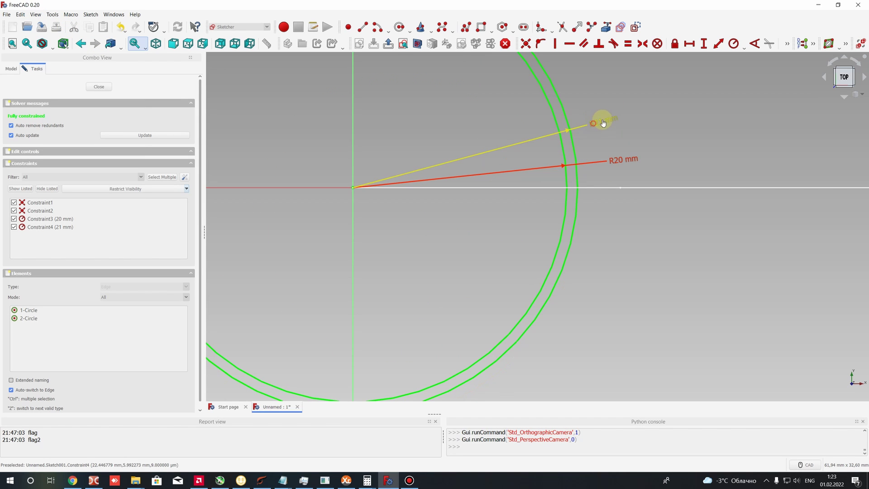
pyautogui.moveTo(609, 119)
pyautogui.mouseDown()
pyautogui.moveTo(602, 107)
pyautogui.moveTo(622, 118)
pyautogui.mouseUp()
pyautogui.scroll(-5, 612, 119)
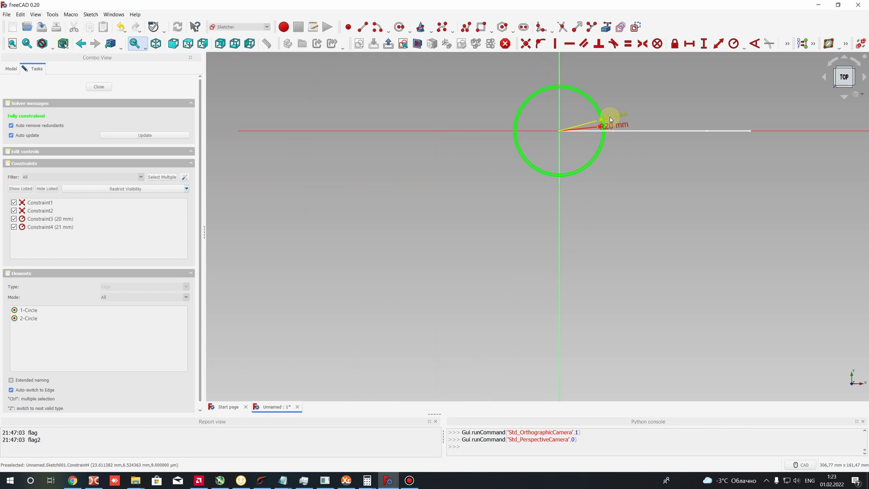
# Step: Set the outer circle's radius to 41 mm
pyautogui.scroll(5, 608, 117)
pyautogui.doubleClick(621, 115)
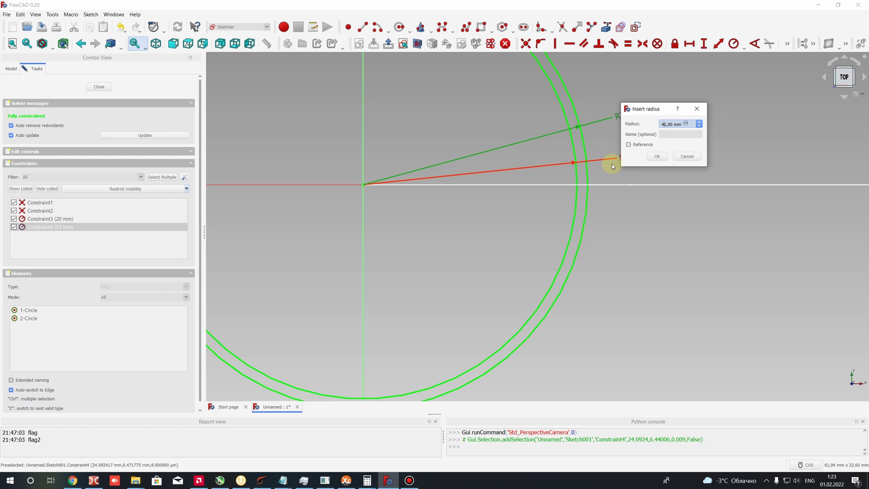
pyautogui.write('4')
pyautogui.press('Return')
pyautogui.scroll(-6, 604, 168)
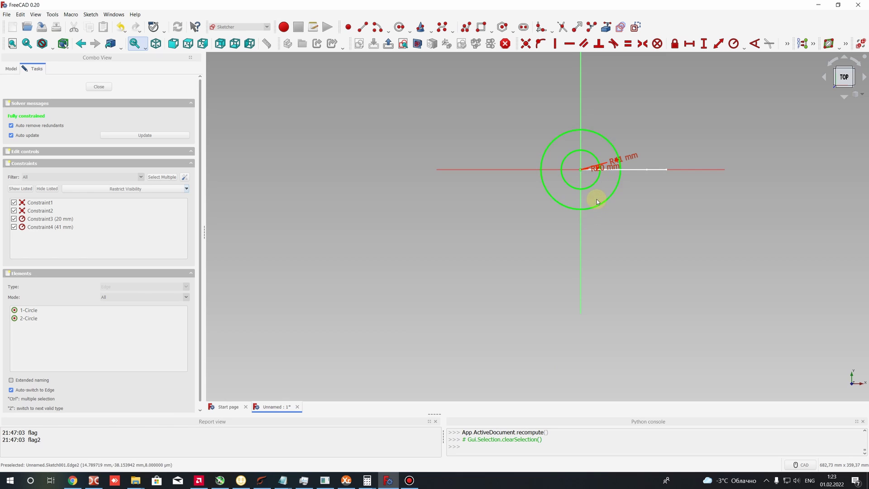
pyautogui.moveTo(597, 199)
pyautogui.mouseDown(button='middle')
pyautogui.moveTo(595, 97)
pyautogui.moveTo(587, 120)
pyautogui.moveTo(610, 159)
pyautogui.mouseUp(button='middle')
# Step: Set the outer circle's radius to 31 mm and the inner circle's radius to 30 mm
pyautogui.scroll(5, 662, 148)
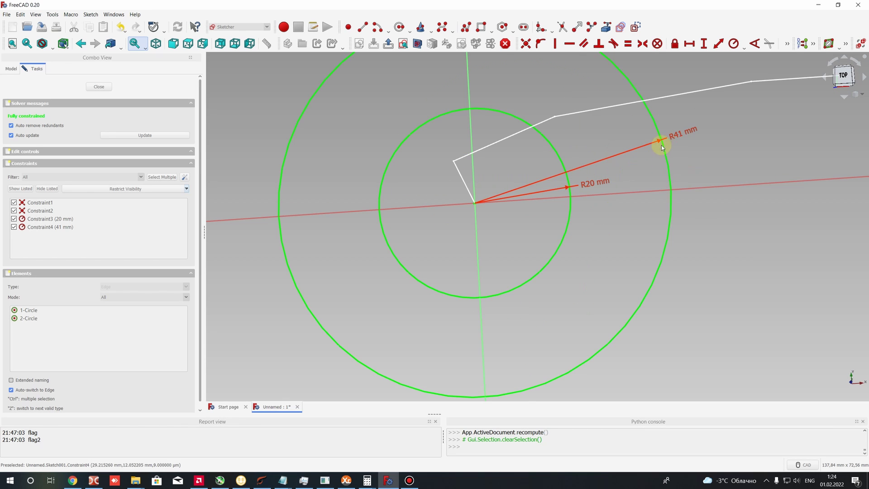
pyautogui.doubleClick(682, 132)
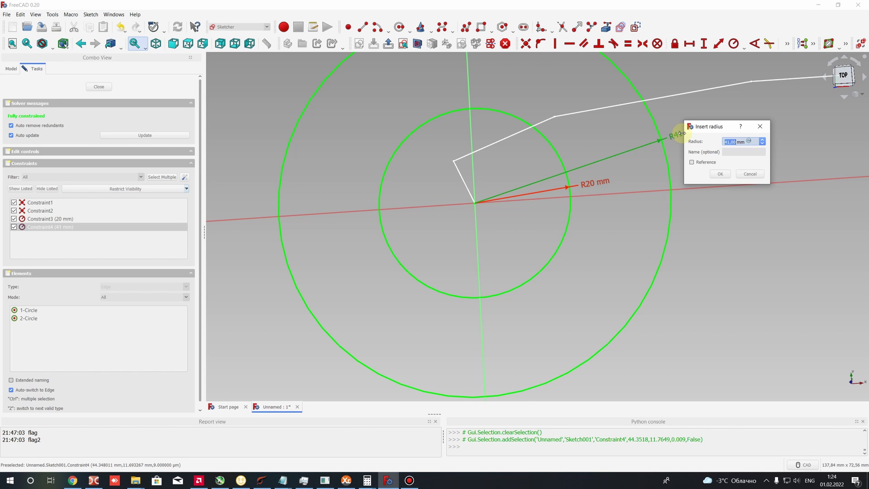
pyautogui.write('31')
pyautogui.press('Return')
pyautogui.doubleClick(584, 183)
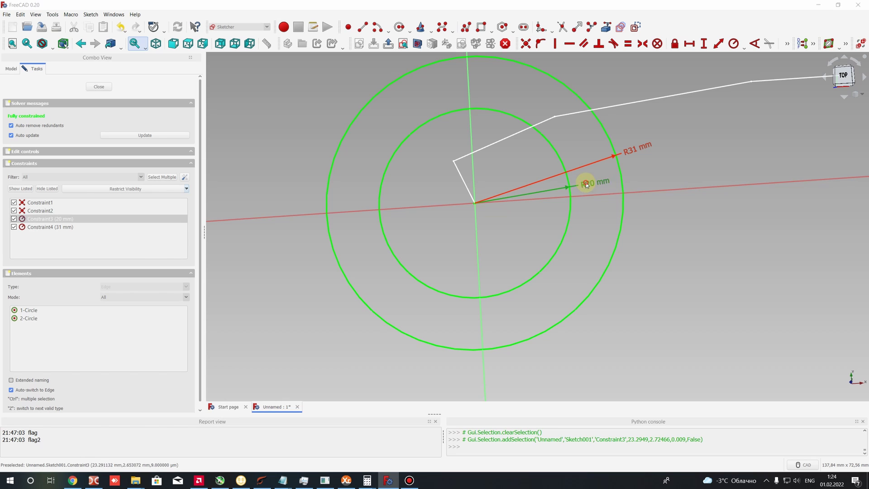
pyautogui.write('30')
pyautogui.press('Return')
# Step: Examine the resized ring against the bent path from a tilted view and return to the top view
pyautogui.scroll(-8, 517, 180)
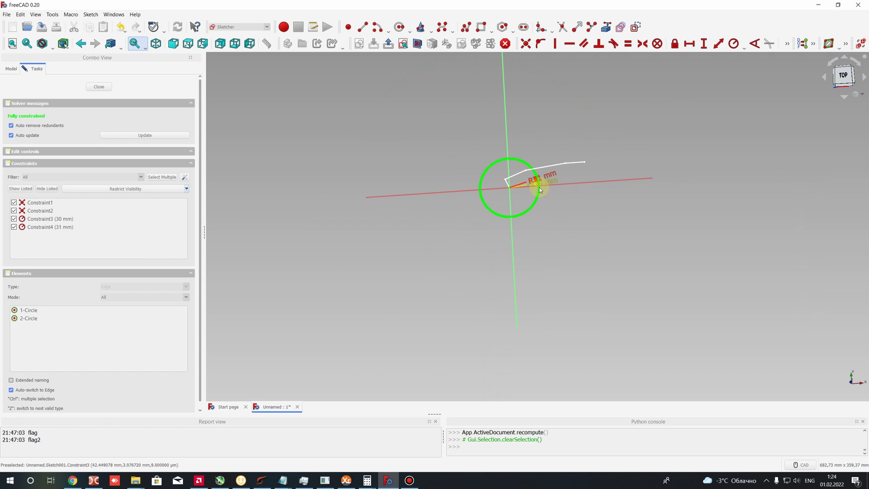
pyautogui.moveTo(556, 149); pyautogui.dragTo(512, 119, button='middle')
pyautogui.moveTo(531, 164); pyautogui.dragTo(529, 193, button='middle')
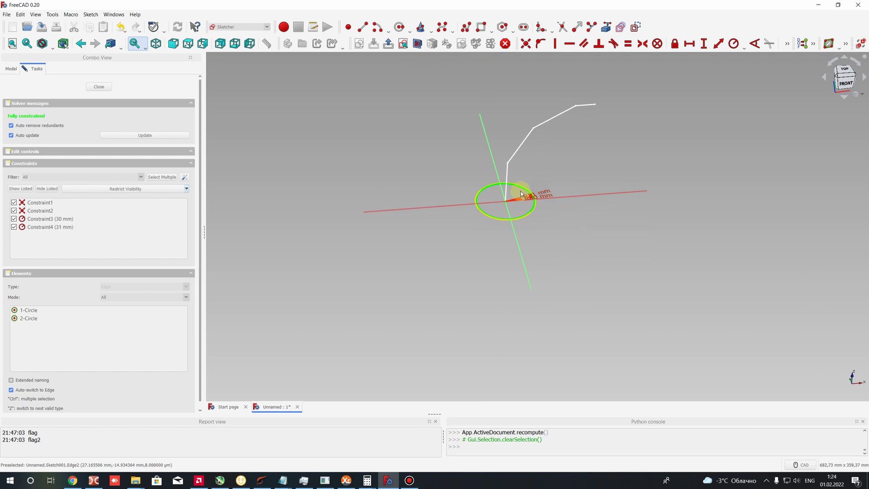
pyautogui.scroll(5, 521, 189)
pyautogui.scroll(4, 570, 215)
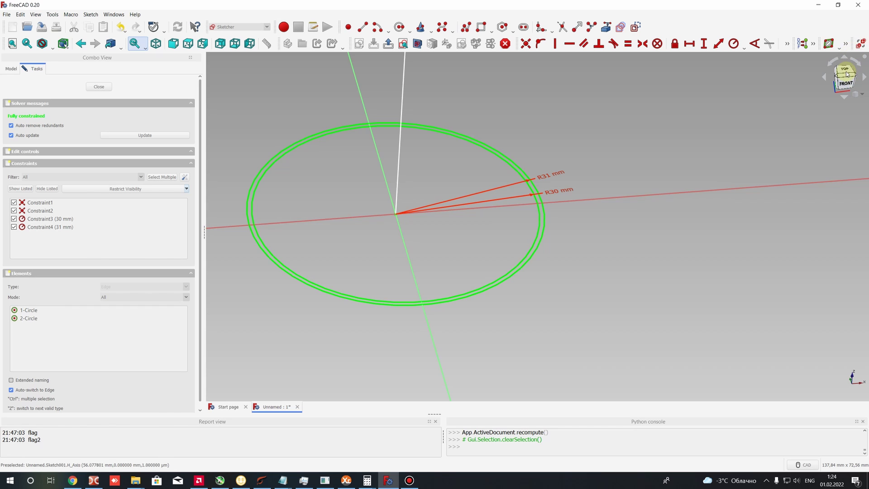
pyautogui.click(845, 72)
pyautogui.scroll(-3, 684, 68)
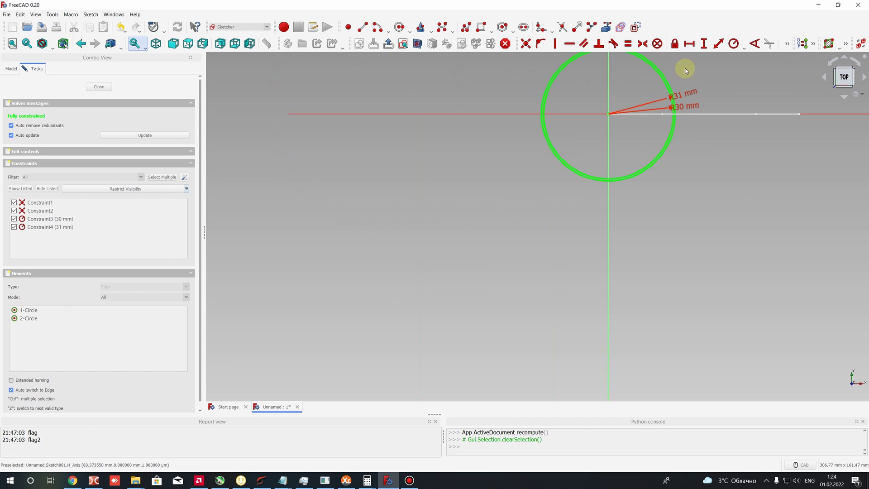
# Step: Inspect the narrow gap between the two circles where the horizontal axis crosses them
pyautogui.scroll(7, 655, 184)
pyautogui.scroll(-6, 365, 268)
pyautogui.scroll(10, 671, 280)
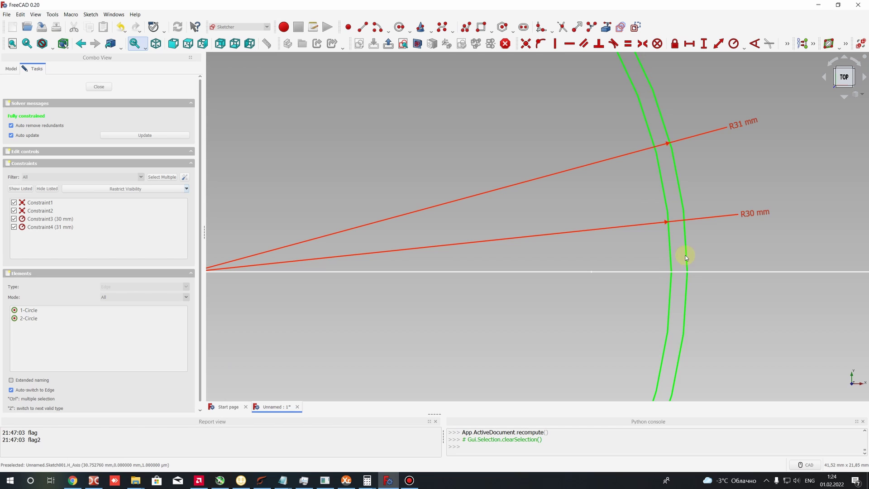
pyautogui.scroll(-2, 677, 276)
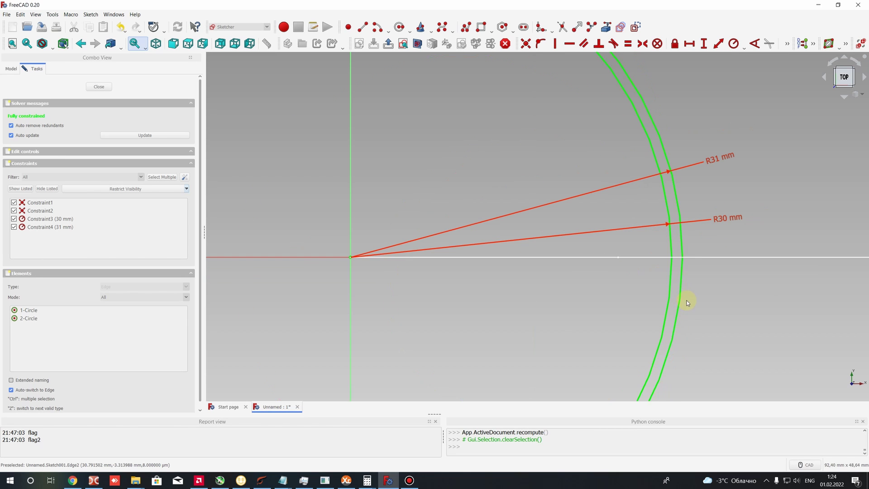
pyautogui.scroll(-3, 611, 170)
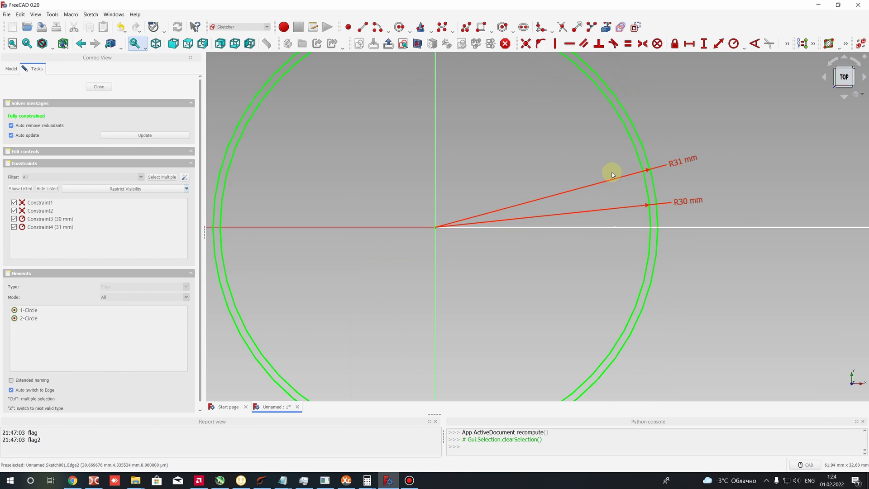
pyautogui.scroll(4, 628, 179)
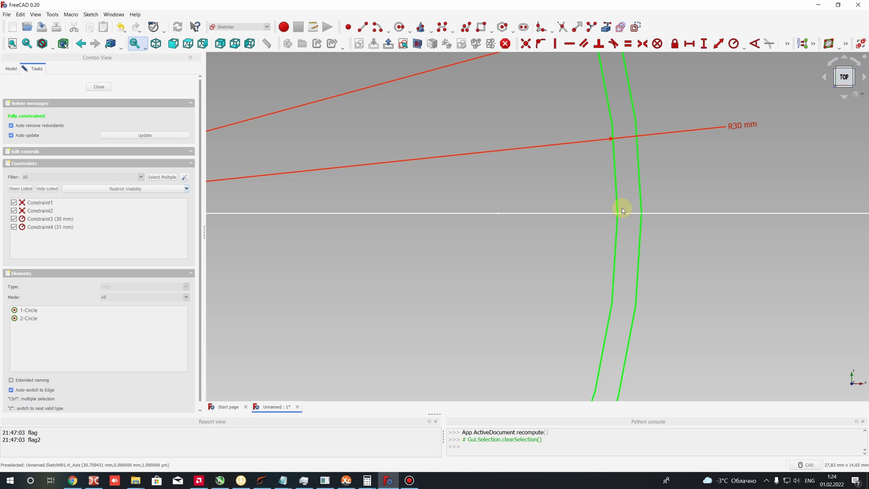
pyautogui.scroll(-10, 622, 207)
pyautogui.scroll(10, 622, 207)
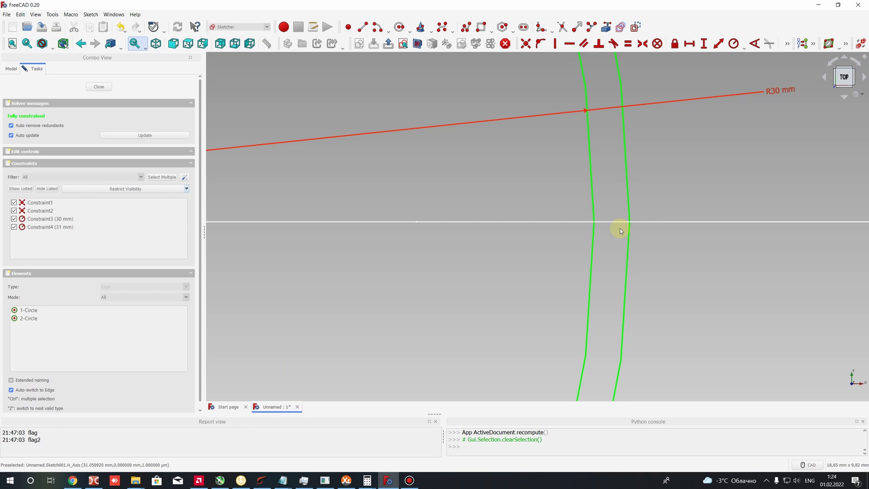
pyautogui.scroll(-6, 620, 230)
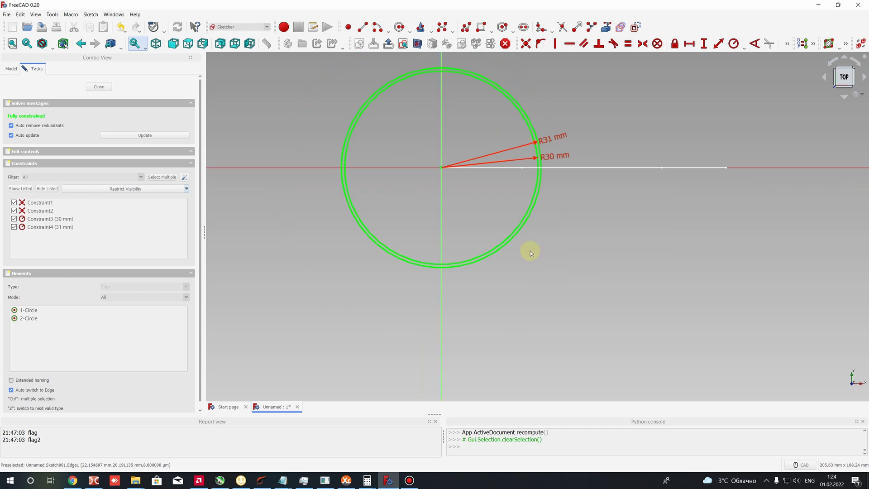
# Step: Draw a horizontal line about 1 mm long from the inner to the outer circle, about 0.3 mm above the horizontal axis
pyautogui.scroll(5, 531, 249)
pyautogui.scroll(5, 530, 176)
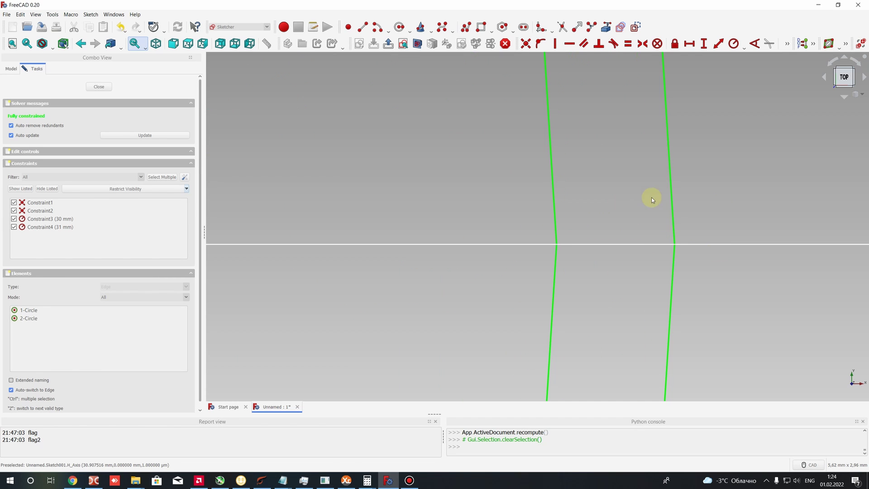
pyautogui.scroll(-2, 602, 141)
pyautogui.scroll(2, 606, 158)
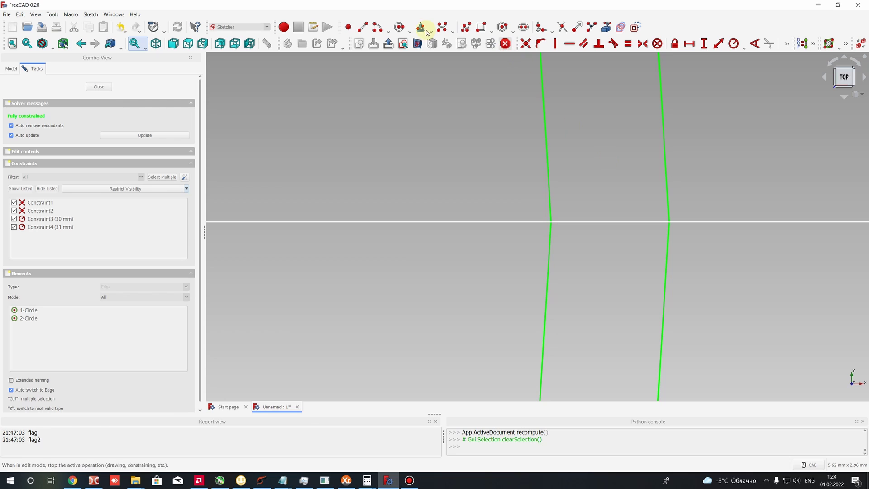
pyautogui.click(362, 28)
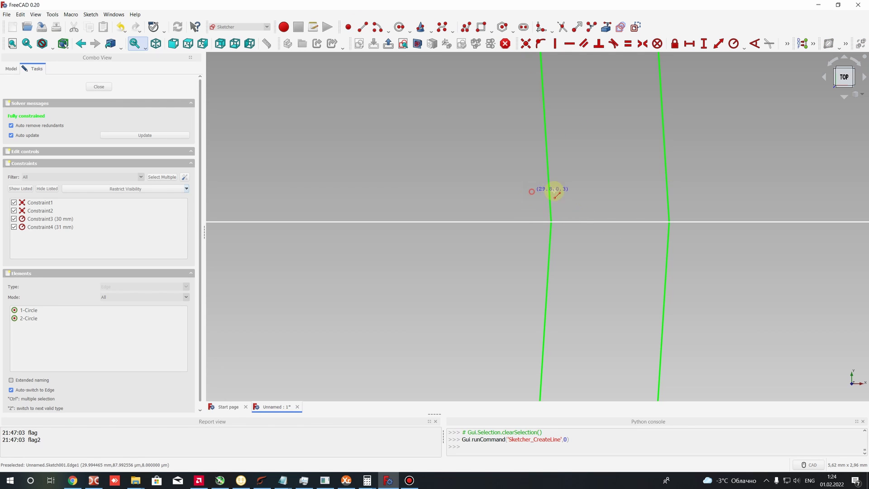
pyautogui.press('F1')
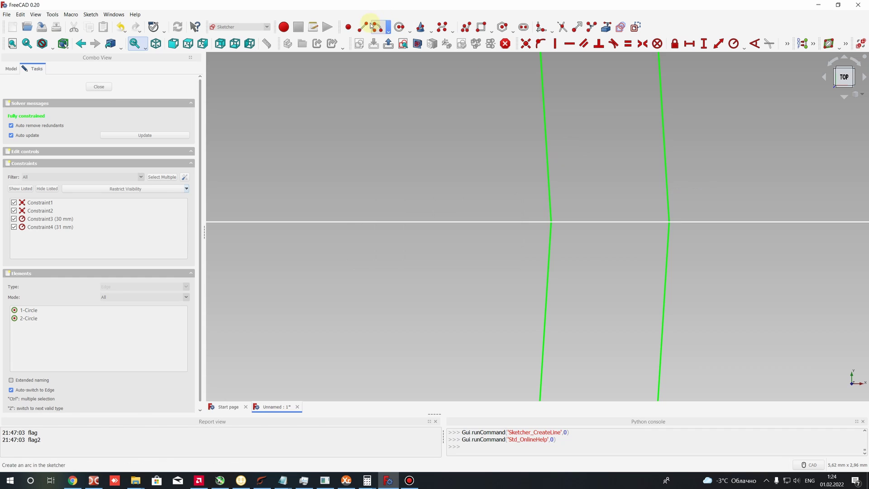
pyautogui.click(362, 28)
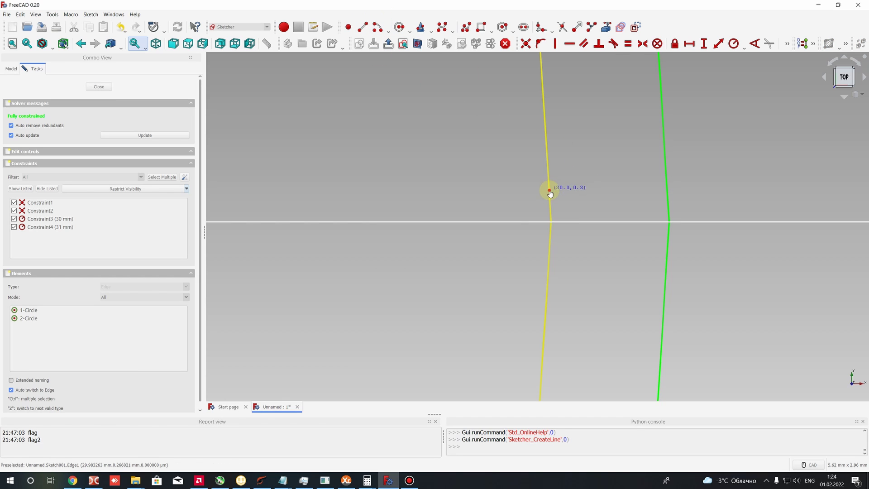
pyautogui.click(549, 190)
pyautogui.click(669, 190)
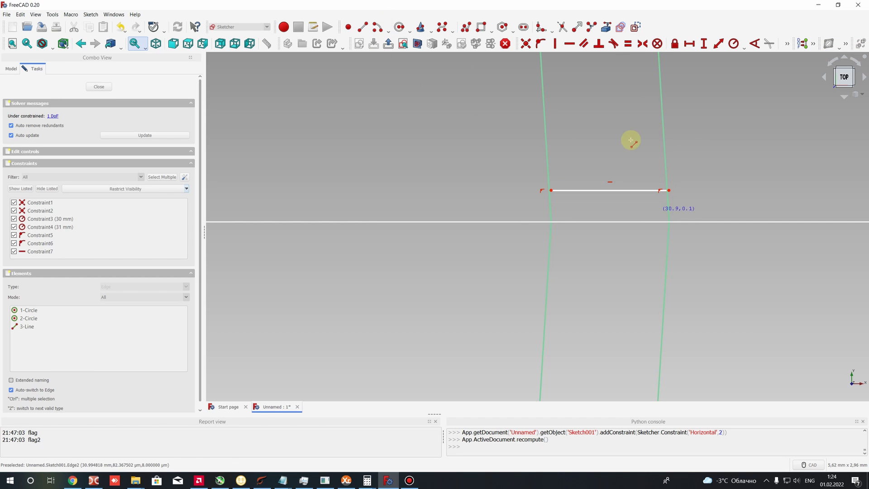
pyautogui.rightClick(649, 194)
# Step: Slide the short connecting line along the two circles and place it about 0.3 mm above the horizontal axis
pyautogui.moveTo(668, 190)
pyautogui.mouseDown()
pyautogui.moveTo(551, 184)
pyautogui.moveTo(514, 72)
pyautogui.moveTo(524, 79)
pyautogui.mouseUp()
pyautogui.scroll(-10, 562, 165)
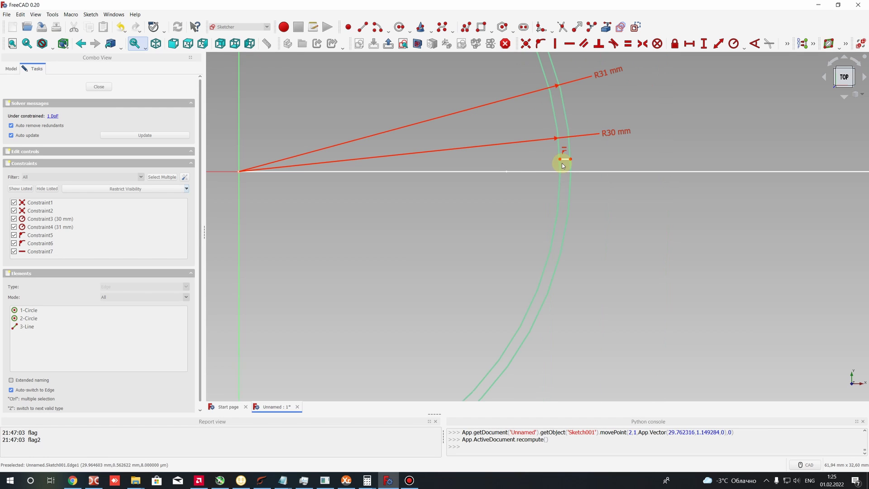
pyautogui.moveTo(560, 159)
pyautogui.mouseDown()
pyautogui.moveTo(539, 86)
pyautogui.moveTo(547, 162)
pyautogui.moveTo(560, 164)
pyautogui.mouseUp()
pyautogui.scroll(8, 576, 161)
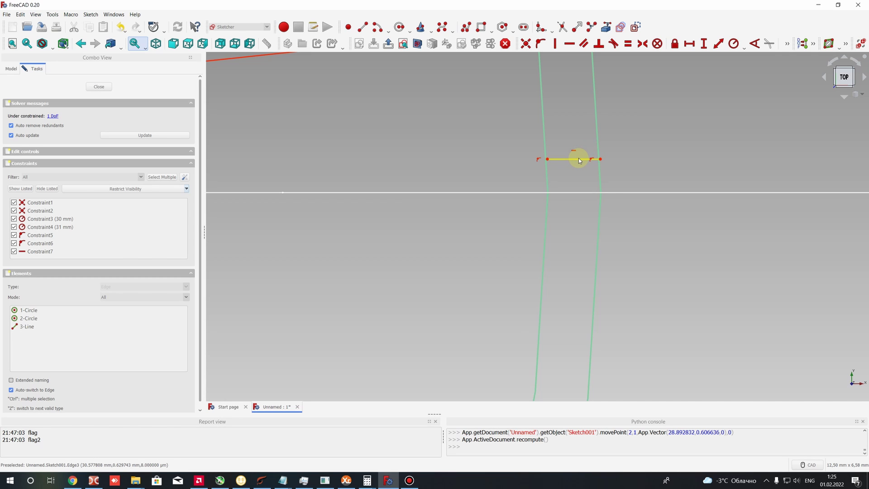
pyautogui.click(579, 158)
pyautogui.click(497, 149)
pyautogui.moveTo(562, 162); pyautogui.dragTo(568, 178)
# Step: Constrain the vertical distance between the short line's outer endpoint and the origin to 0.2 mm
pyautogui.click(600, 177)
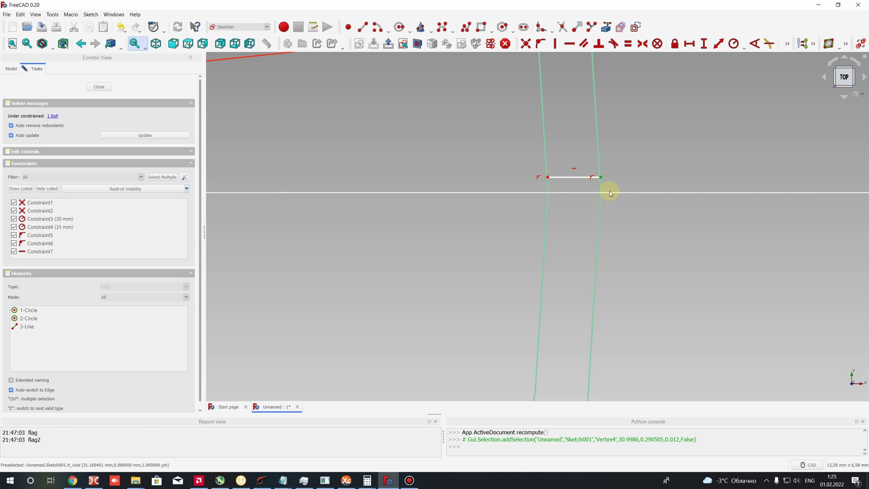
pyautogui.click(609, 193)
pyautogui.click(607, 192)
pyautogui.click(630, 171)
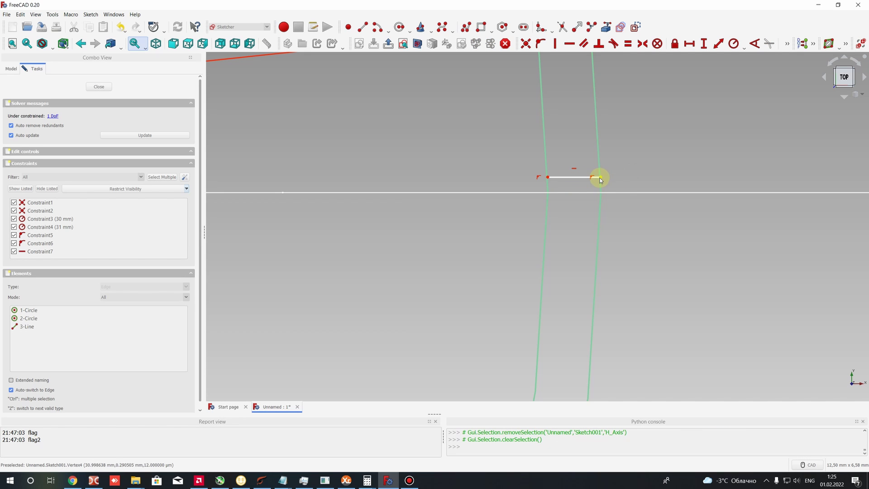
pyautogui.click(600, 178)
pyautogui.scroll(-5, 607, 192)
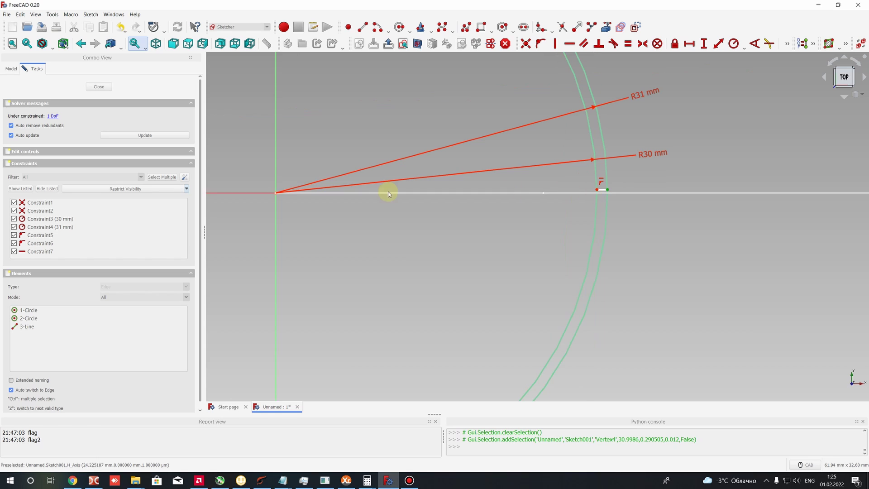
pyautogui.click(263, 193)
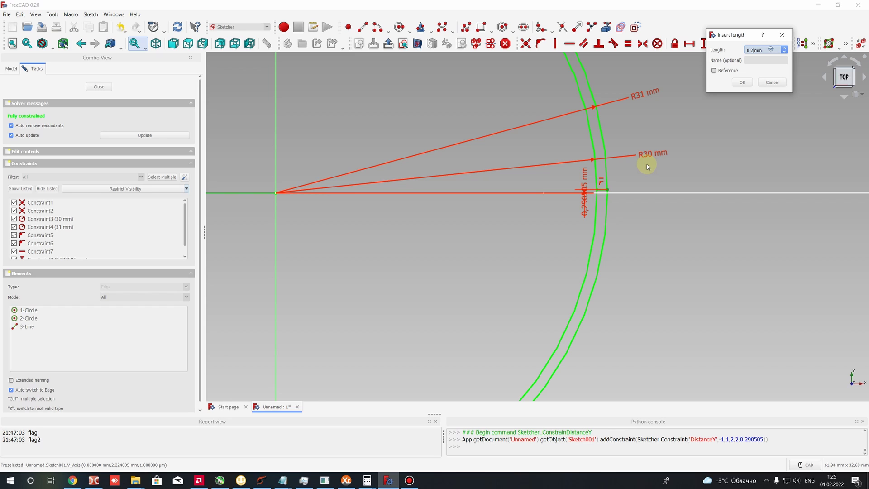
pyautogui.press('Return')
# Step: Move the 0.2 mm dimension label outside the ring beyond the outer circle and select the short connecting line
pyautogui.scroll(5, 624, 176)
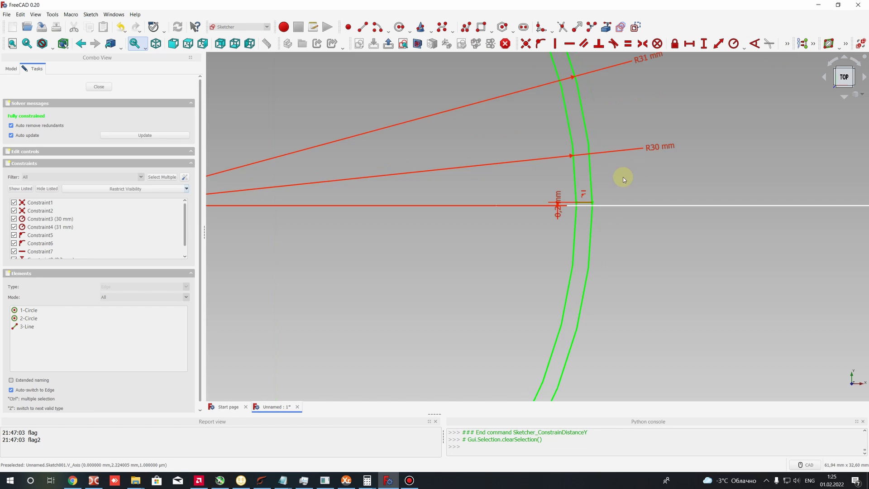
pyautogui.moveTo(398, 267); pyautogui.dragTo(399, 209)
pyautogui.click(477, 265)
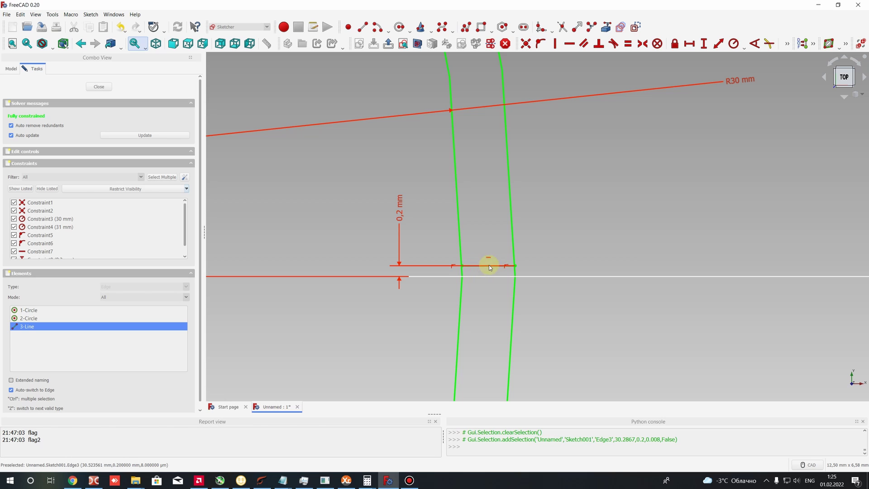
pyautogui.moveTo(406, 226); pyautogui.dragTo(625, 229)
pyautogui.click(489, 267)
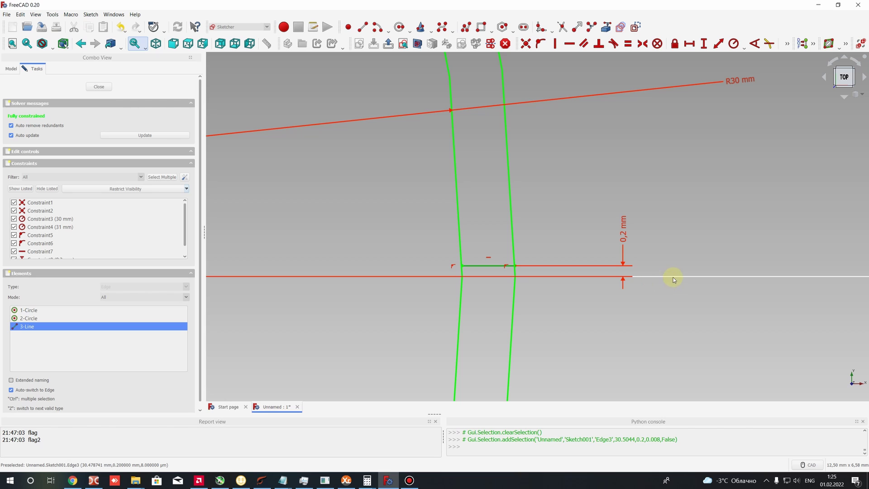
pyautogui.scroll(-5, 543, 278)
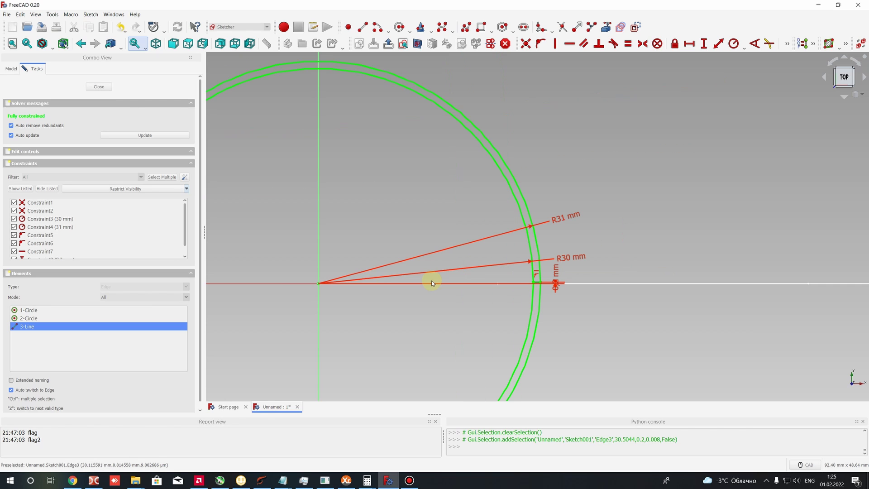
# Step: Mirror the short connecting line about the horizontal axis to form the slit's second edge
pyautogui.click(282, 284)
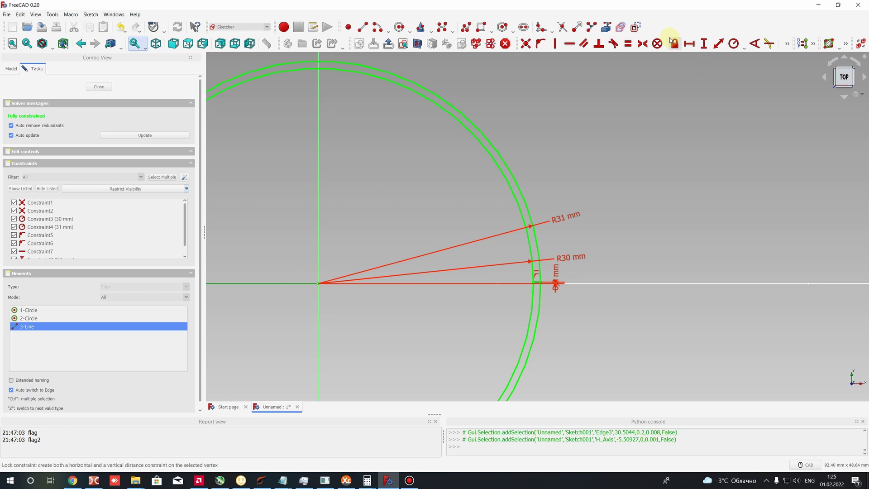
pyautogui.click(812, 45)
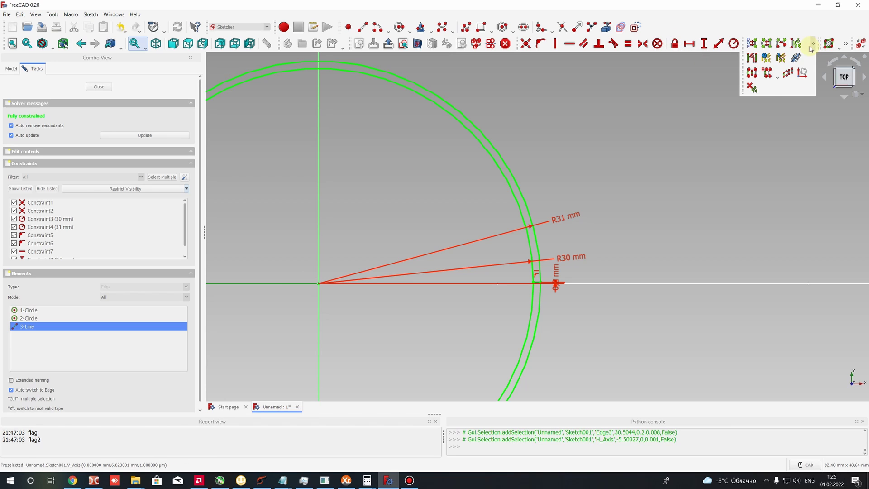
pyautogui.click(752, 74)
pyautogui.scroll(6, 504, 322)
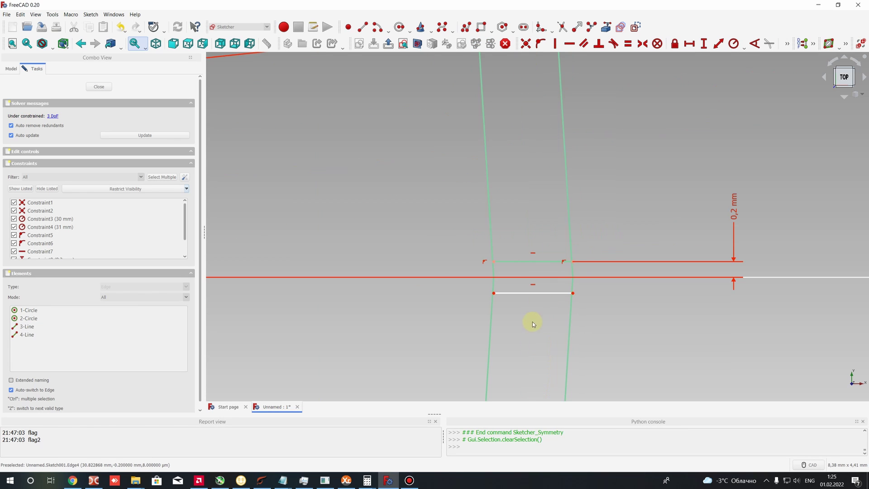
pyautogui.scroll(4, 532, 324)
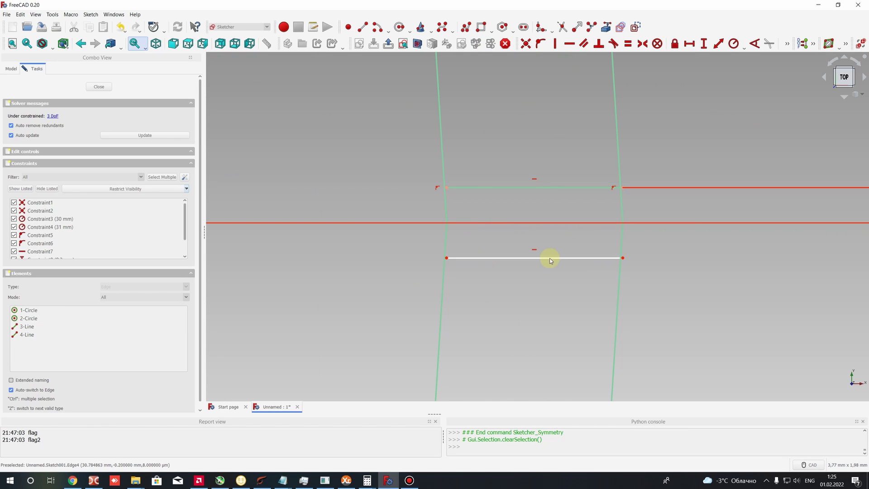
pyautogui.scroll(-5, 562, 238)
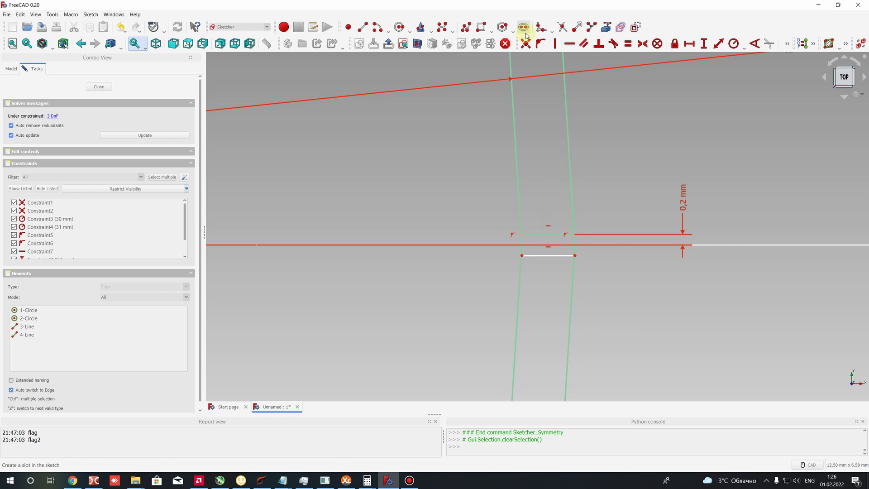
# Step: Trim away the outer and inner circle segments between the two short lines to open the slit
pyautogui.click(561, 28)
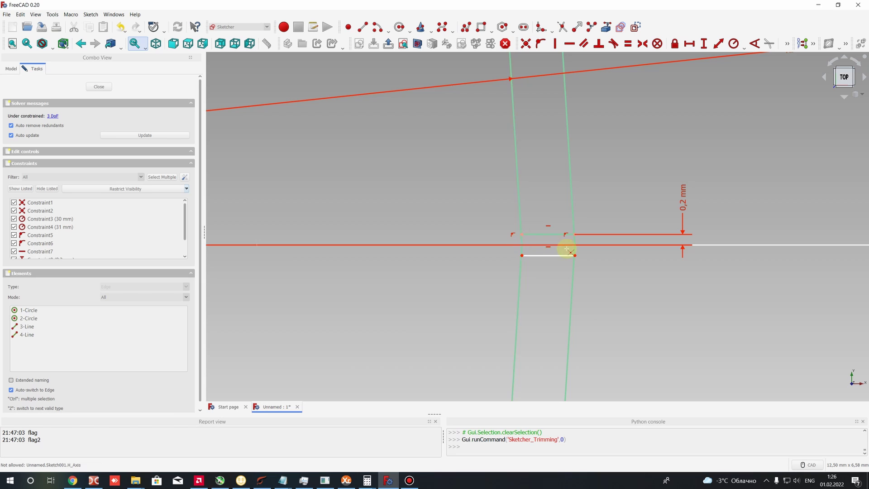
pyautogui.scroll(5, 566, 247)
pyautogui.click(593, 226)
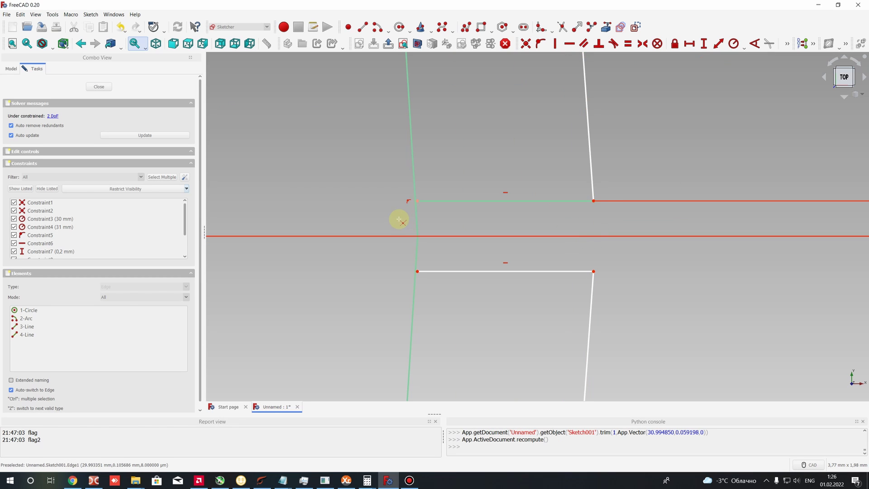
pyautogui.click(415, 221)
pyautogui.scroll(-5, 500, 246)
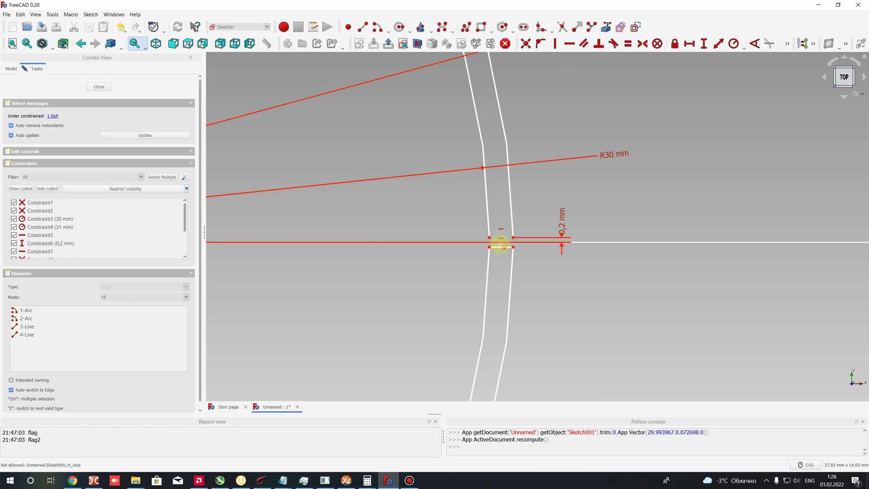
# Step: Examine the trimmed slit and the ring profile's position relative to the bent path
pyautogui.scroll(5, 494, 243)
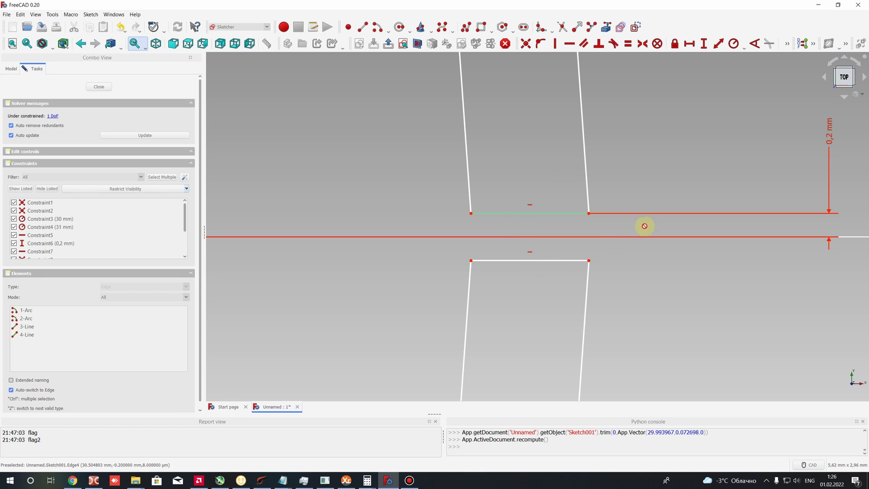
pyautogui.scroll(-2, 670, 181)
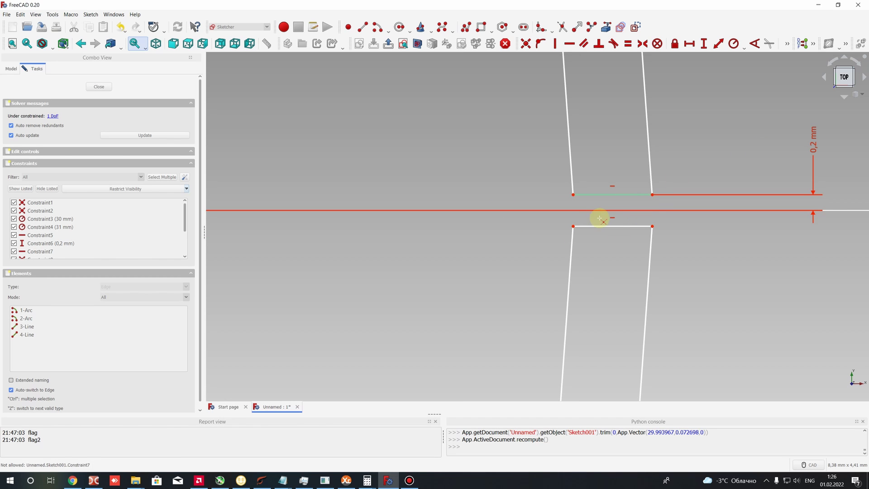
pyautogui.scroll(-8, 607, 234)
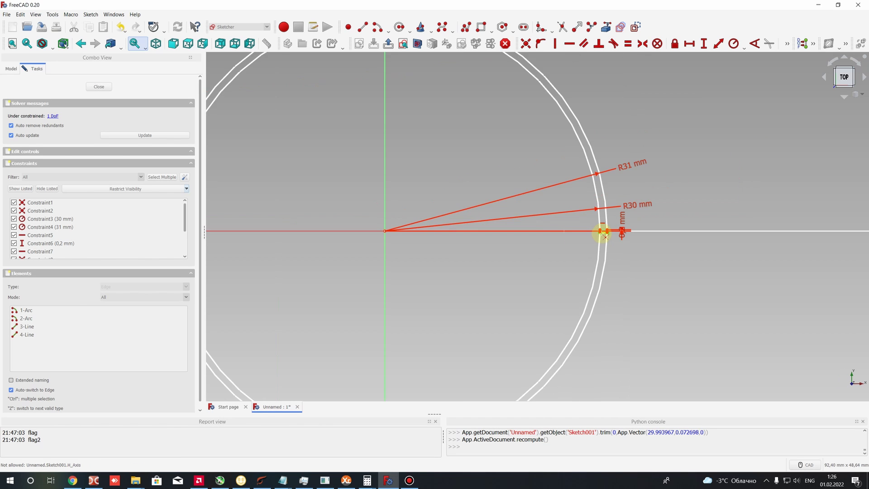
pyautogui.moveTo(597, 266)
pyautogui.mouseDown(button='middle')
pyautogui.moveTo(607, 219)
pyautogui.moveTo(603, 247)
pyautogui.mouseUp(button='middle')
pyautogui.scroll(5, 602, 247)
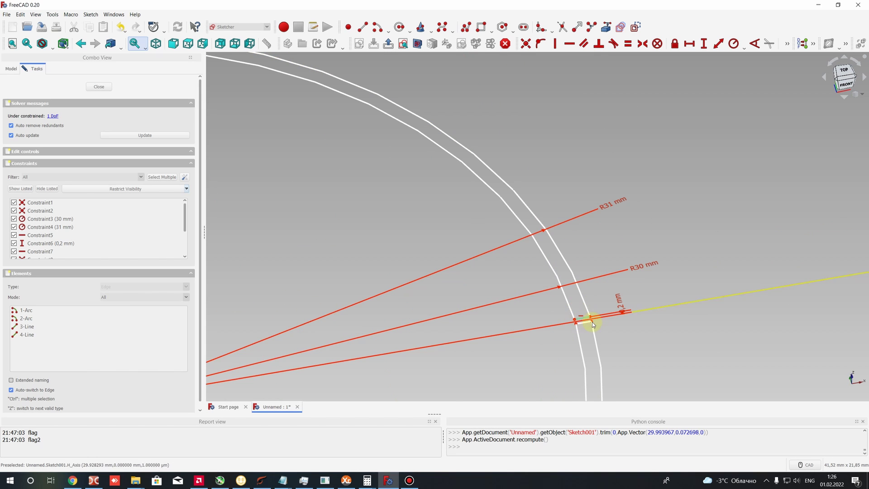
pyautogui.scroll(-4, 586, 310)
pyautogui.scroll(-3, 583, 303)
pyautogui.moveTo(562, 258)
pyautogui.mouseDown(button='middle')
pyautogui.moveTo(608, 247)
pyautogui.moveTo(569, 325)
pyautogui.moveTo(564, 319)
pyautogui.mouseUp(button='middle')
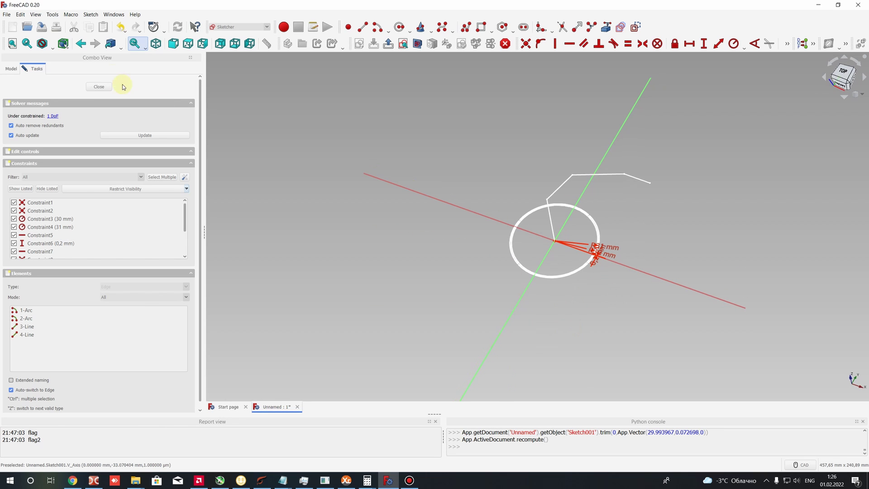
# Step: Finish editing the slit ring sketch and switch to the Part workbench
pyautogui.click(99, 87)
pyautogui.moveTo(592, 273)
pyautogui.mouseDown(button='middle')
pyautogui.moveTo(551, 289)
pyautogui.moveTo(555, 263)
pyautogui.mouseUp(button='middle')
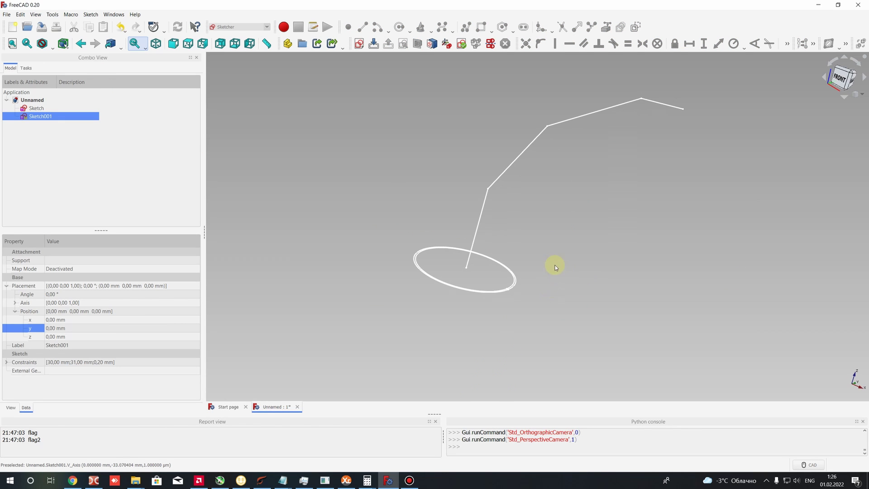
pyautogui.click(230, 77)
pyautogui.click(235, 27)
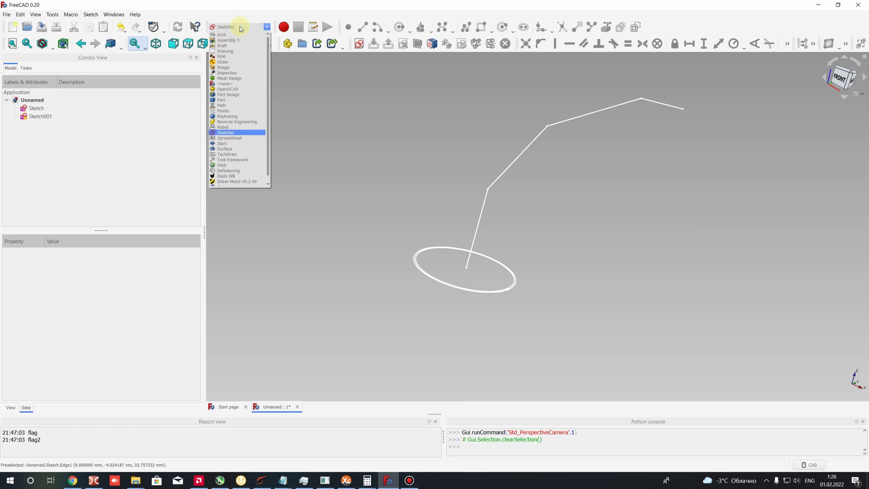
pyautogui.click(221, 100)
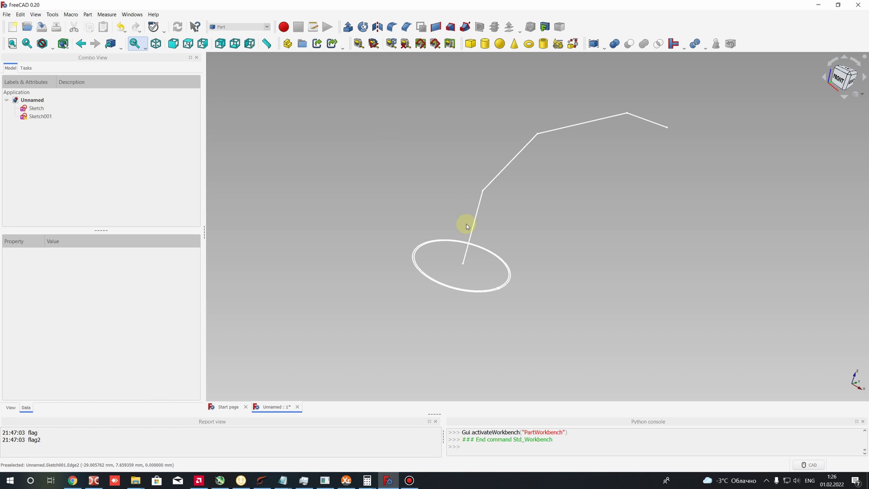
# Step: Inspect the bent path's segments and the slit ring profile at its start
pyautogui.click(585, 123)
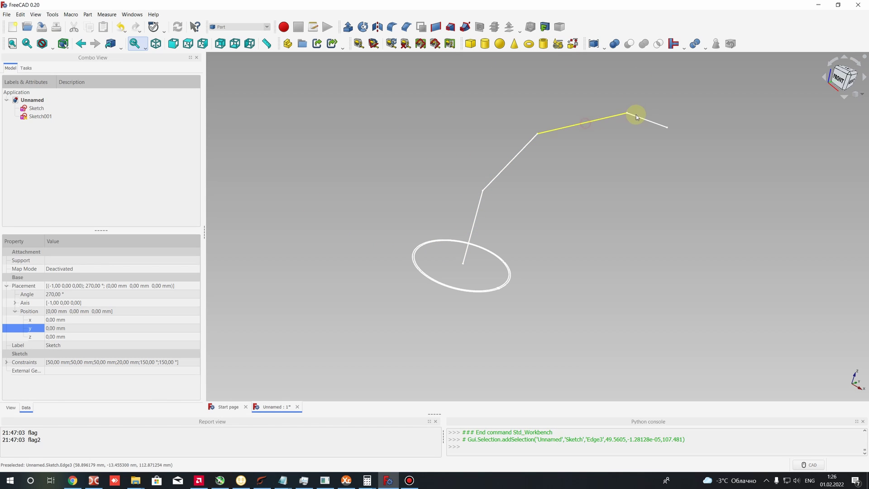
pyautogui.click(400, 192)
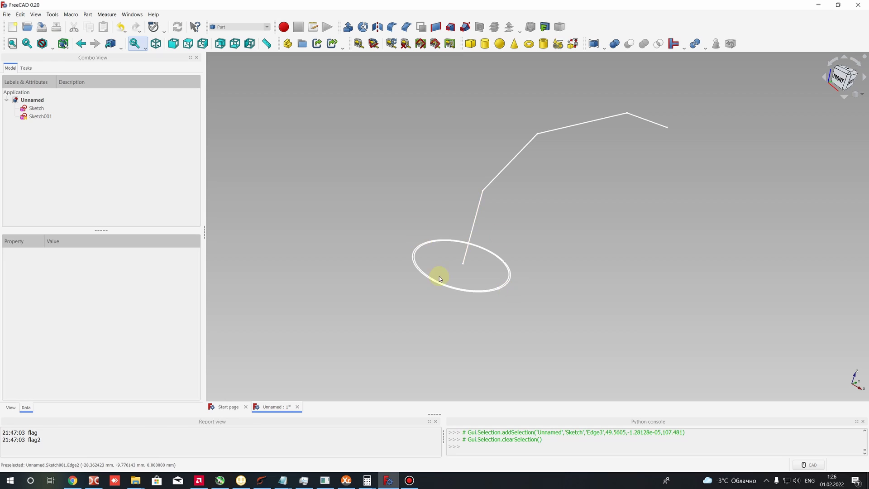
pyautogui.scroll(5, 504, 291)
pyautogui.scroll(-5, 483, 267)
pyautogui.scroll(3, 483, 266)
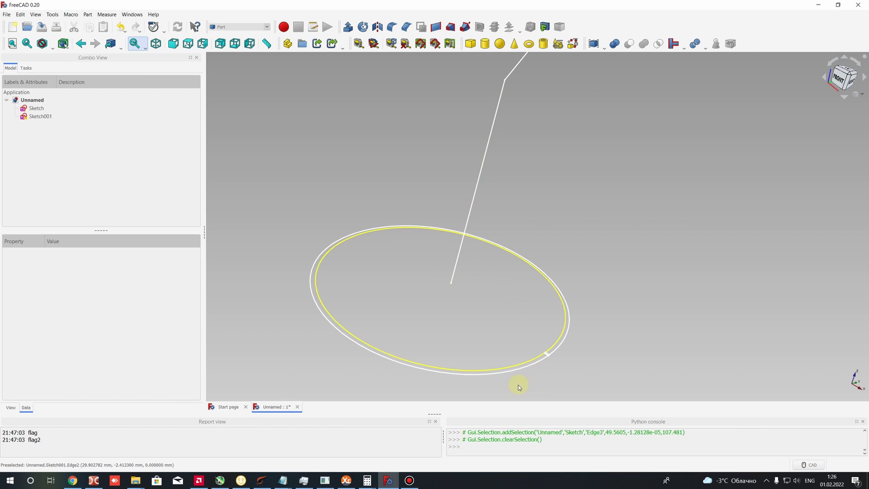
pyautogui.scroll(3, 463, 316)
pyautogui.scroll(-3, 349, 262)
pyautogui.scroll(3, 344, 268)
pyautogui.scroll(-3, 348, 272)
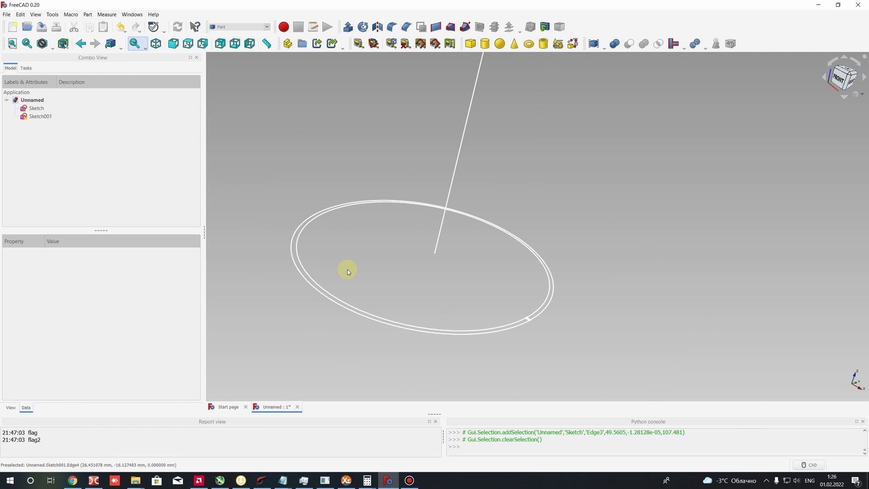
pyautogui.scroll(-3, 327, 235)
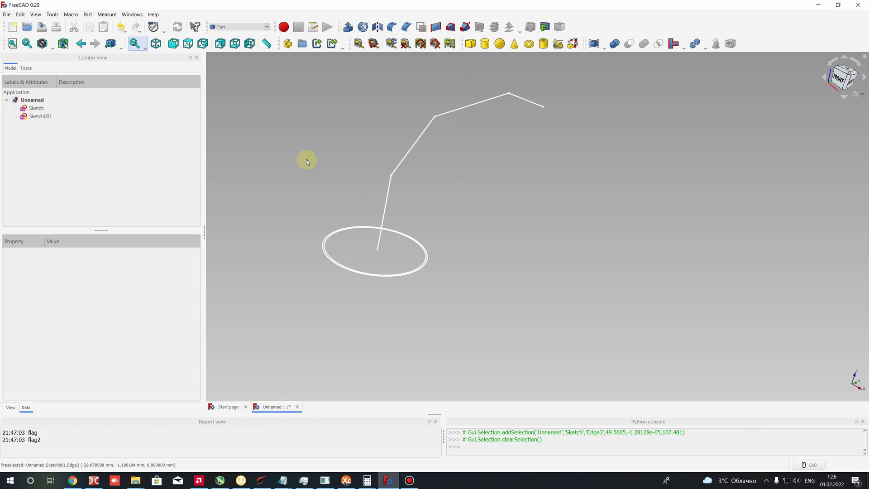
# Step: Start a Sweep and add the ring sketch Sketch001 as its profile
pyautogui.click(466, 30)
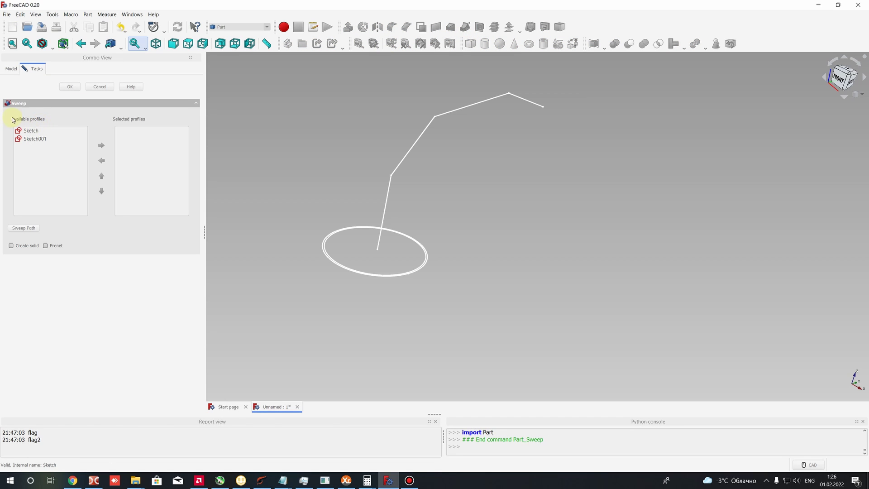
pyautogui.click(21, 131)
pyautogui.click(29, 139)
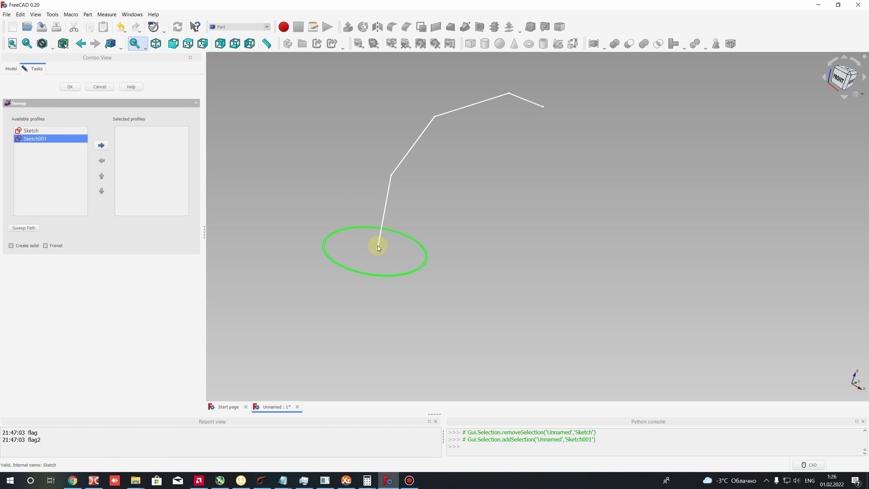
pyautogui.click(101, 146)
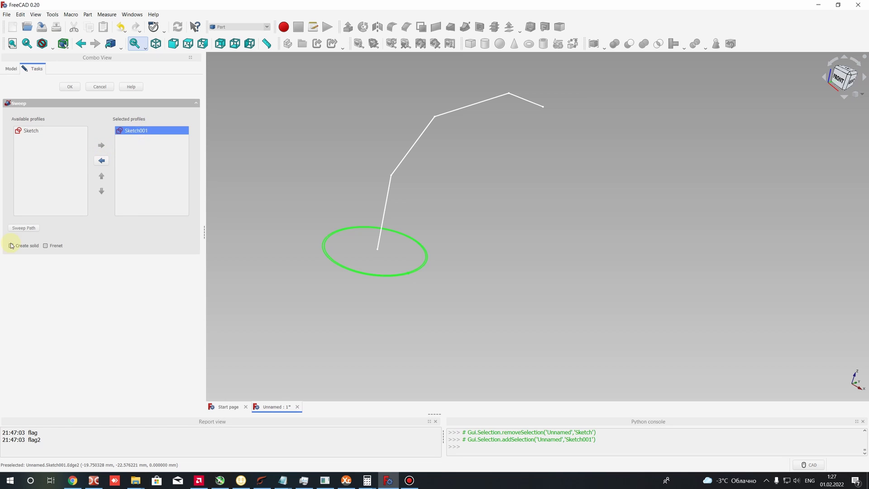
# Step: Set all four connected edges of the bent path as the sweep path and create the sweep
pyautogui.click(20, 228)
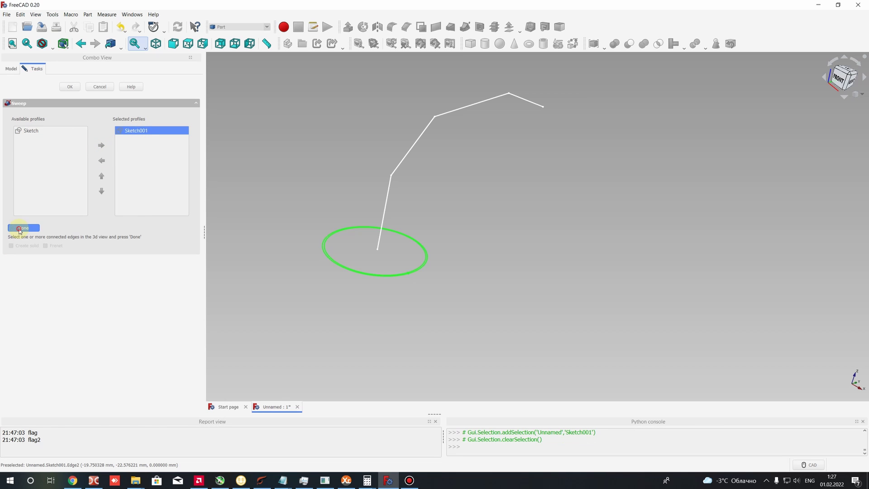
pyautogui.click(385, 215)
pyautogui.click(434, 126)
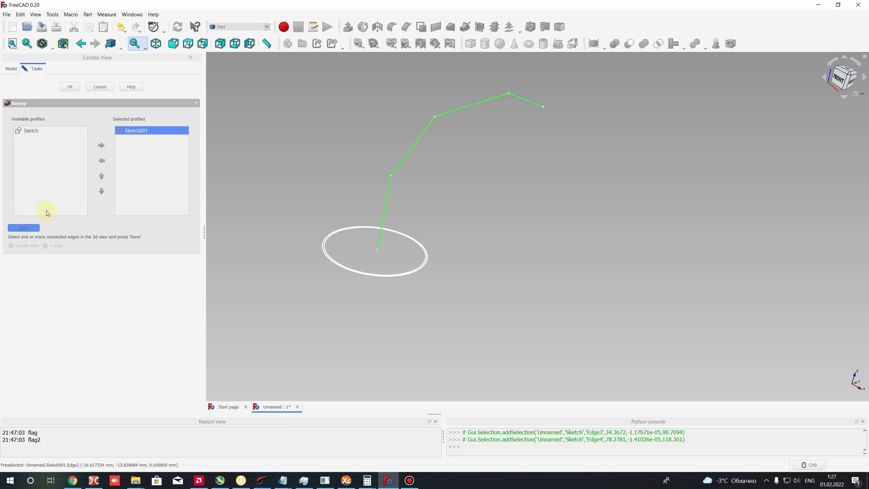
pyautogui.click(30, 228)
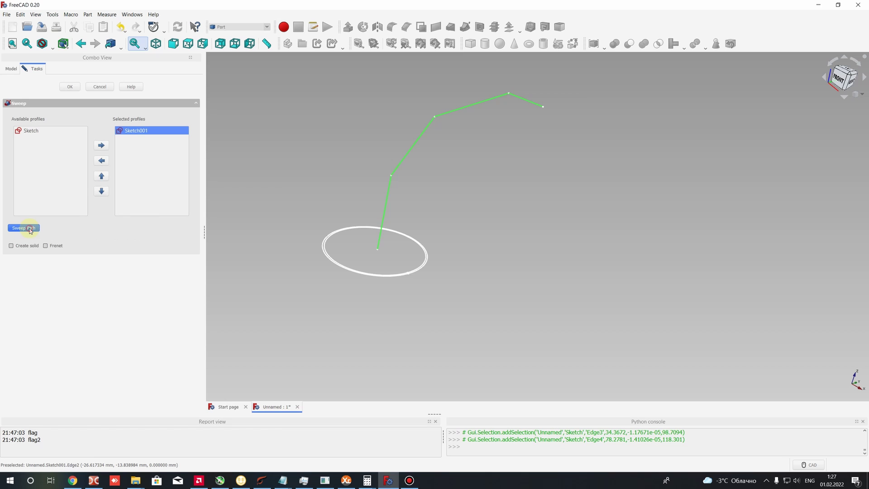
pyautogui.click(70, 87)
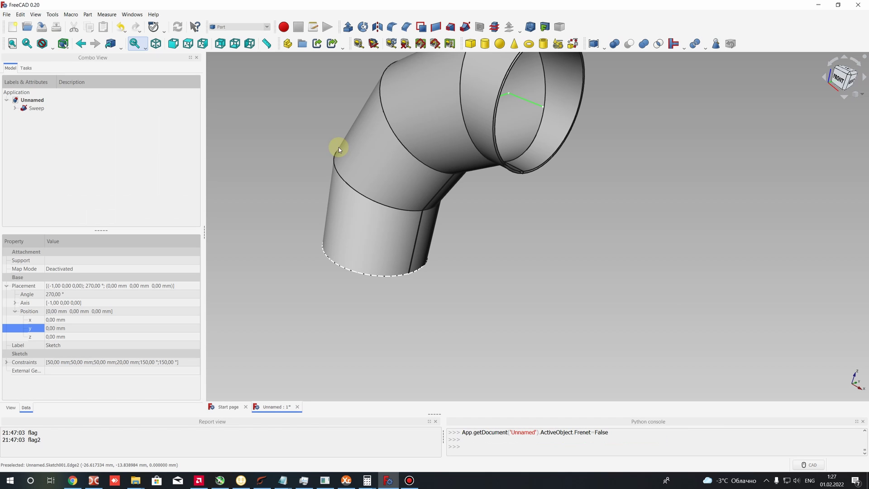
# Step: Inspect the swept pipe elbow from several sides, including its open end and the slit along its length
pyautogui.moveTo(477, 237); pyautogui.dragTo(413, 215, button='middle')
pyautogui.scroll(-3, 413, 214)
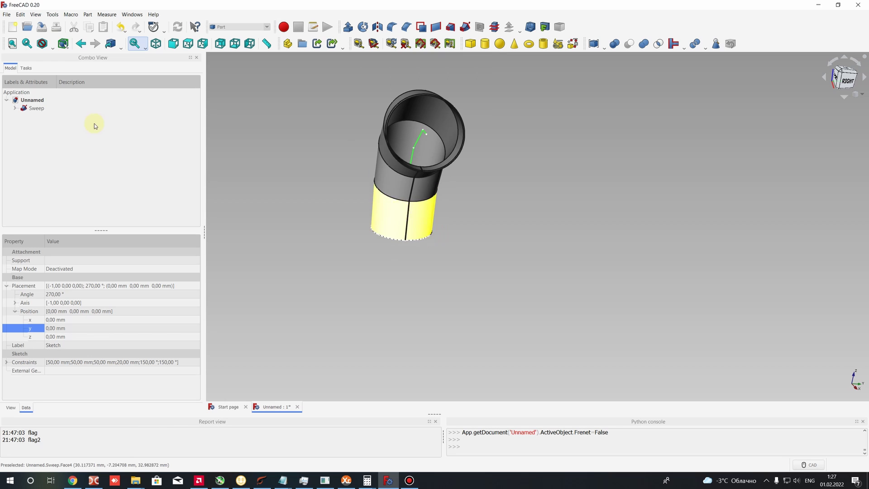
pyautogui.moveTo(333, 173); pyautogui.dragTo(1, 185, button='middle')
pyautogui.scroll(2, 489, 290)
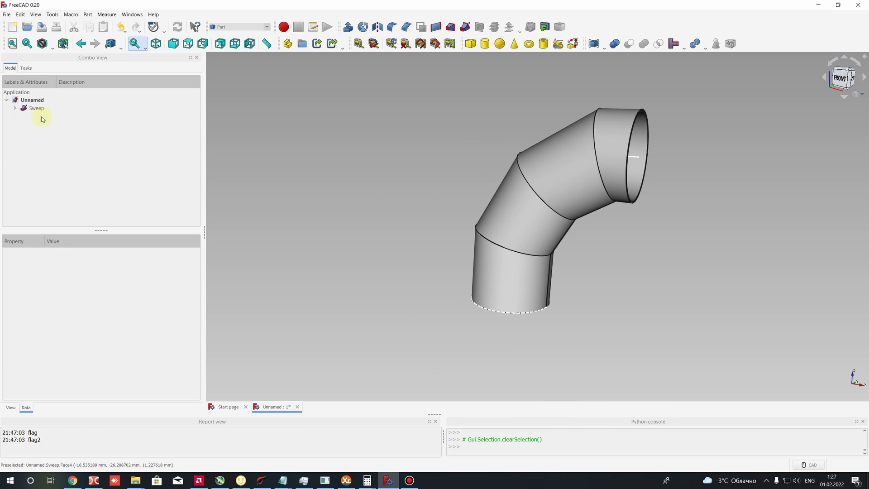
pyautogui.moveTo(561, 196); pyautogui.dragTo(636, 117, button='middle')
pyautogui.scroll(5, 617, 142)
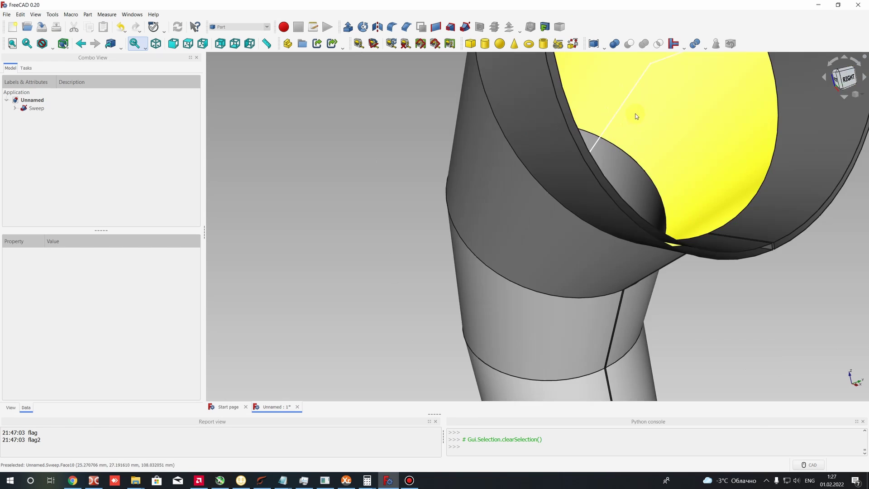
pyautogui.scroll(-5, 636, 116)
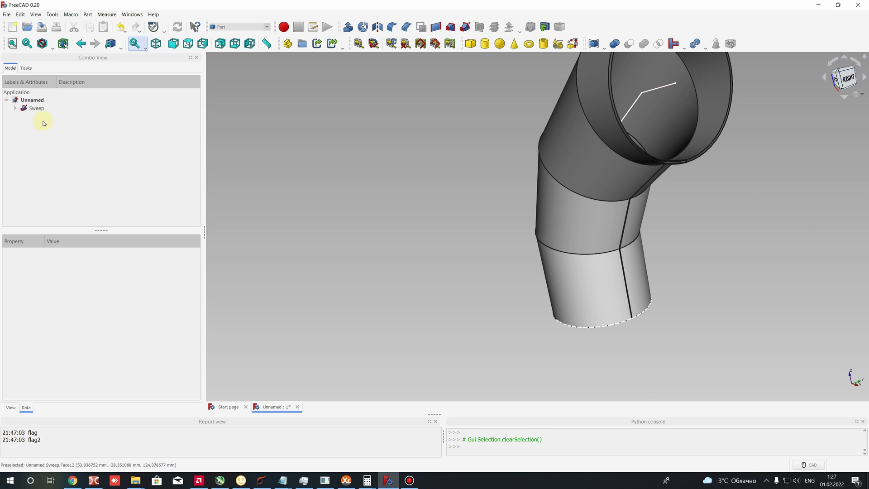
# Step: Hide the path sketch and the ring profile sketch nested under the Sweep
pyautogui.click(23, 118)
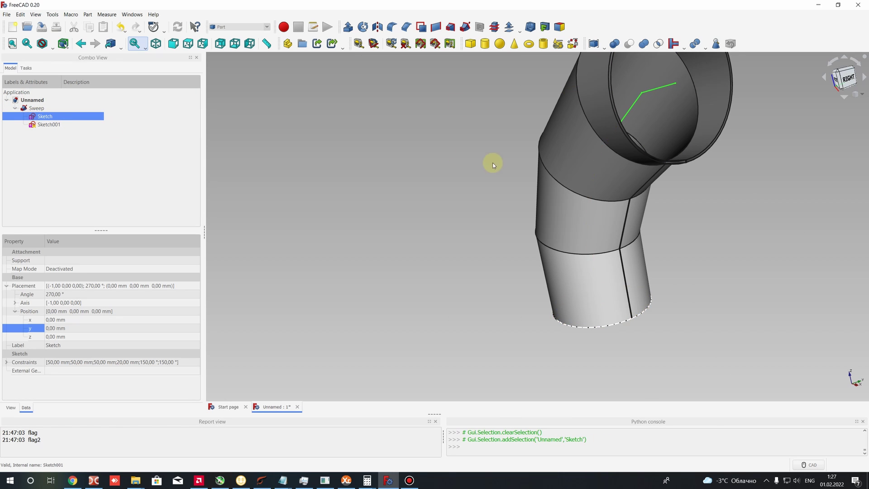
pyautogui.moveTo(493, 163); pyautogui.dragTo(469, 206, button='middle')
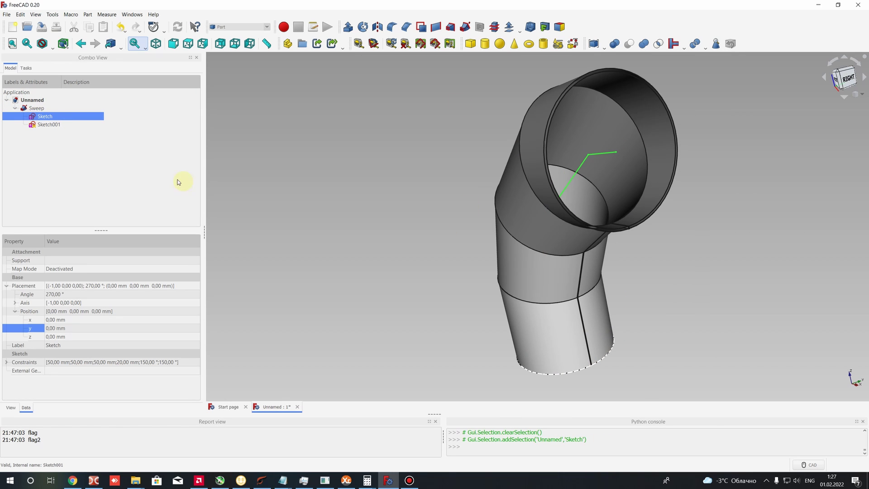
pyautogui.rightClick(48, 120)
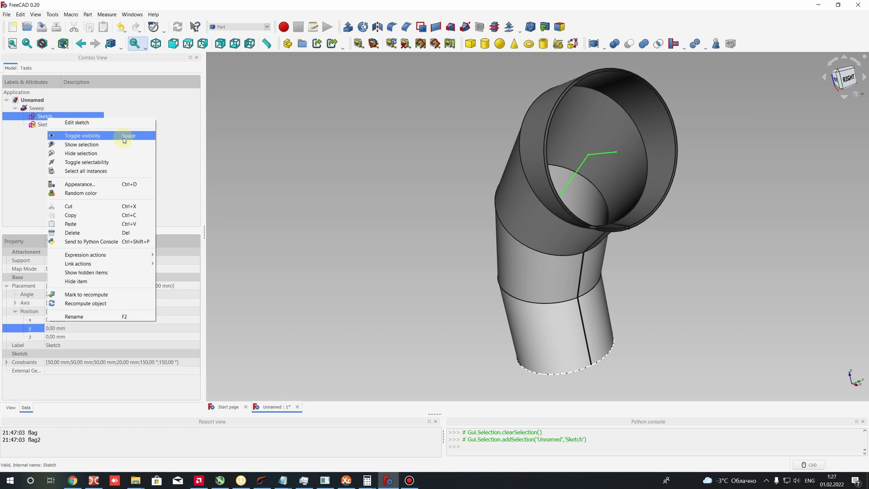
pyautogui.click(124, 139)
pyautogui.click(51, 125)
pyautogui.rightClick(51, 126)
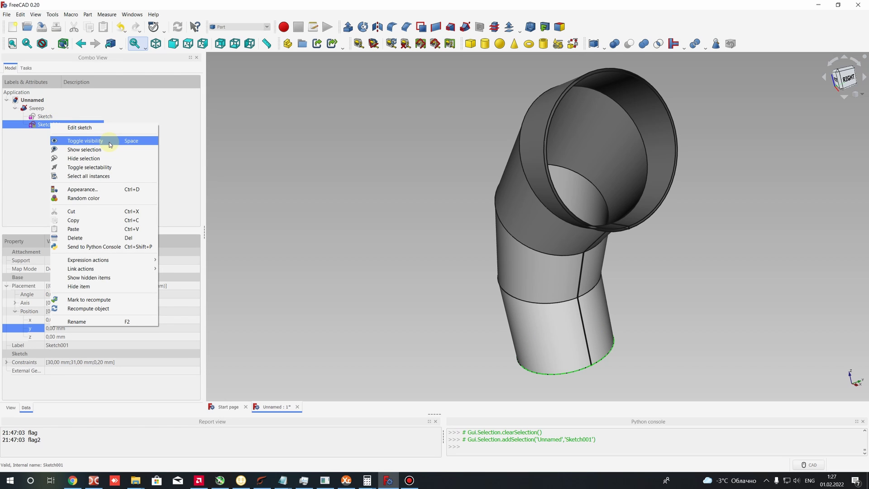
pyautogui.click(98, 141)
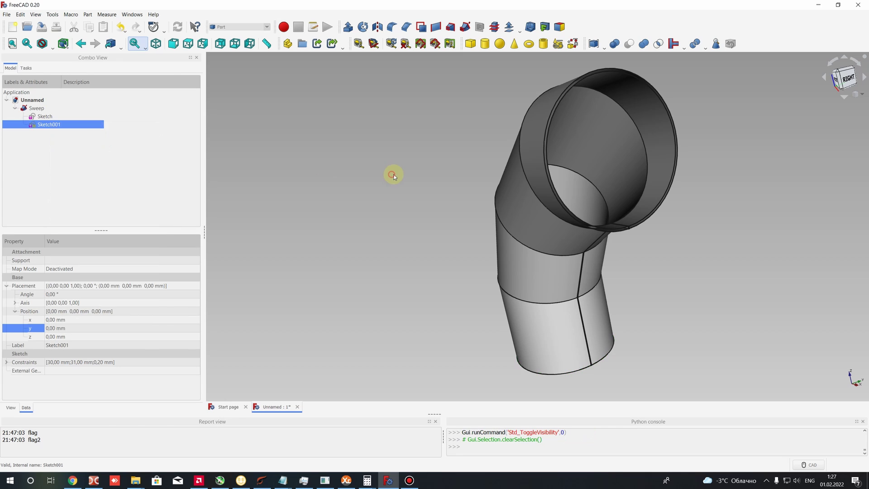
# Step: Examine the outer faces of the elbow's segments and the Sweep object as a whole
pyautogui.moveTo(392, 172)
pyautogui.mouseDown(button='middle')
pyautogui.moveTo(461, 199)
pyautogui.moveTo(528, 208)
pyautogui.moveTo(494, 216)
pyautogui.moveTo(584, 238)
pyautogui.moveTo(568, 262)
pyautogui.moveTo(444, 268)
pyautogui.moveTo(565, 259)
pyautogui.moveTo(482, 190)
pyautogui.moveTo(384, 184)
pyautogui.moveTo(398, 201)
pyautogui.moveTo(504, 201)
pyautogui.mouseUp(button='middle')
pyautogui.click(515, 186)
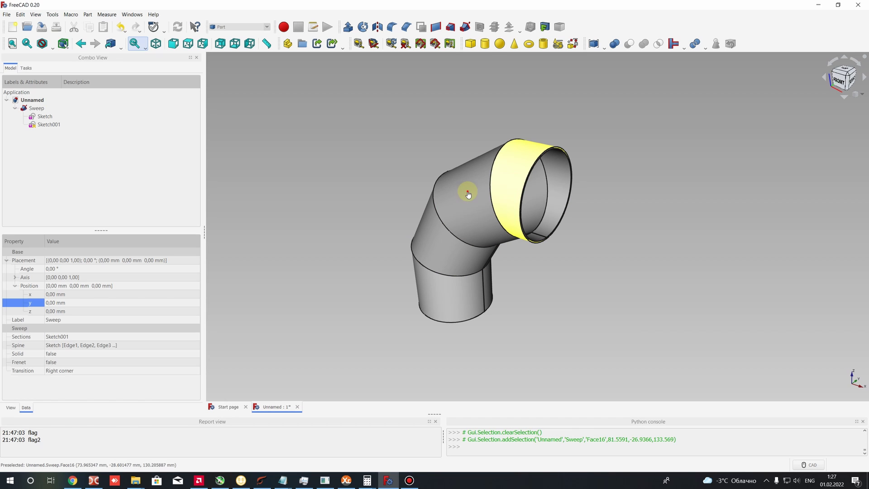
pyautogui.click(433, 278)
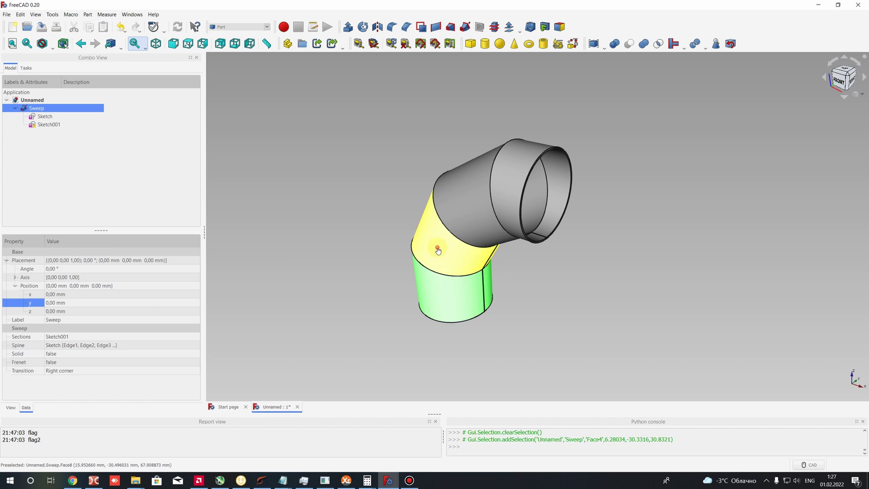
pyautogui.click(511, 195)
pyautogui.click(400, 168)
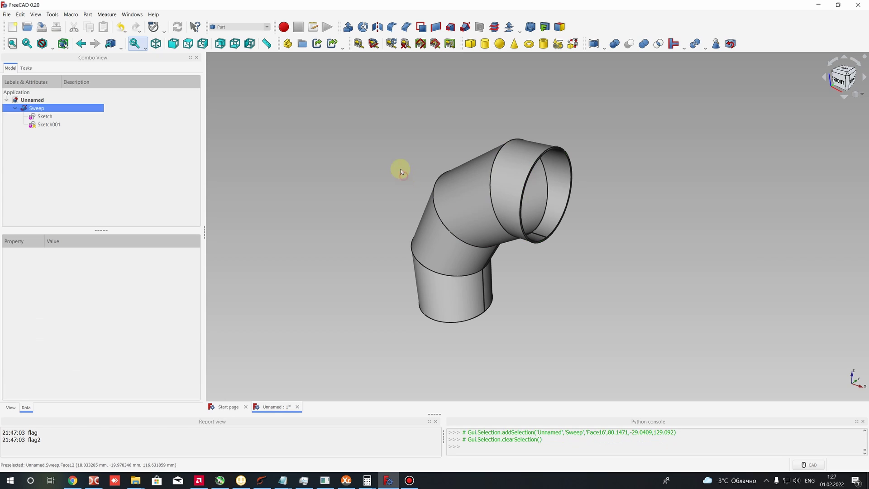
pyautogui.click(33, 110)
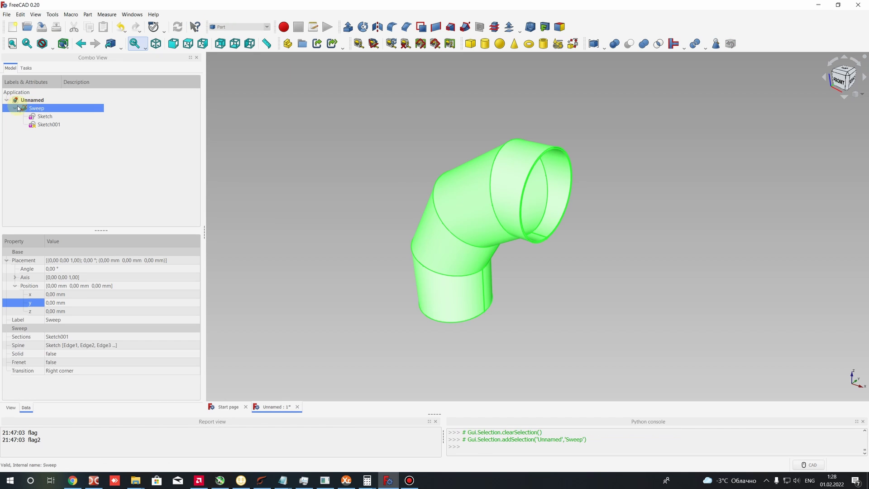
pyautogui.click(15, 108)
pyautogui.click(284, 87)
# Step: Look through the available workbenches and examine each outer segment face of the elbow
pyautogui.click(231, 28)
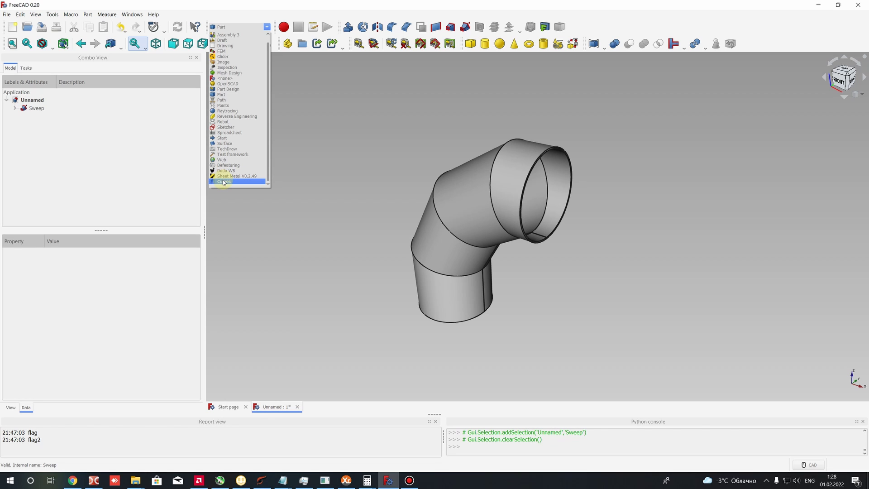
pyautogui.scroll(1, 224, 182)
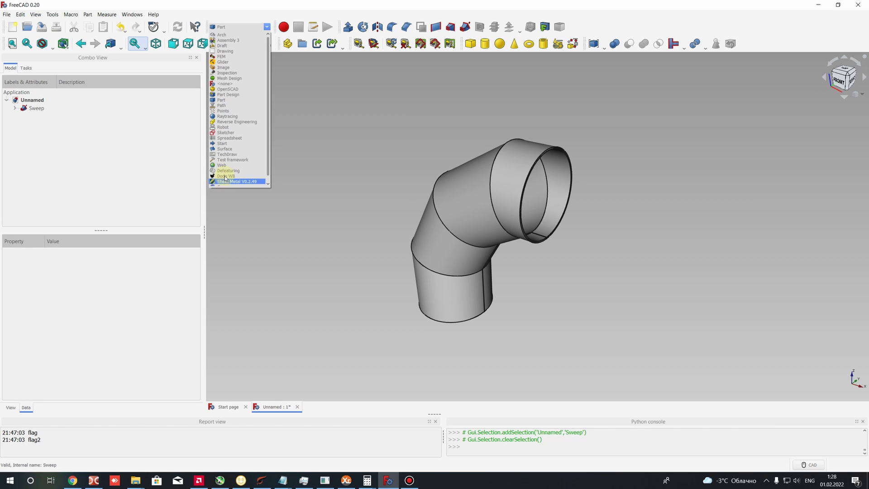
pyautogui.scroll(-1, 223, 115)
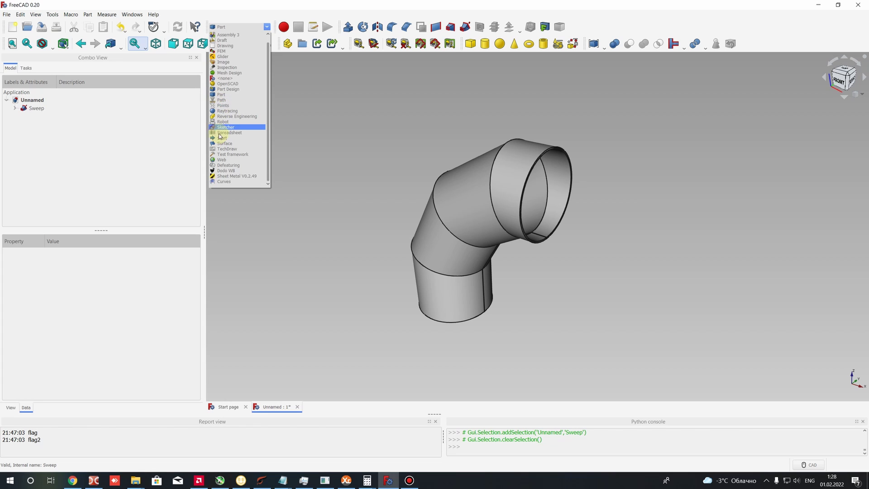
pyautogui.scroll(1, 222, 91)
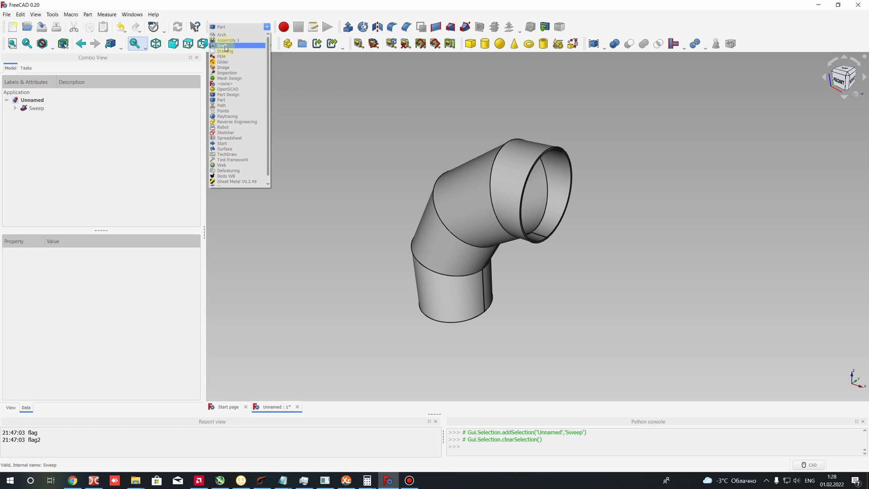
pyautogui.click(487, 149)
pyautogui.click(471, 183)
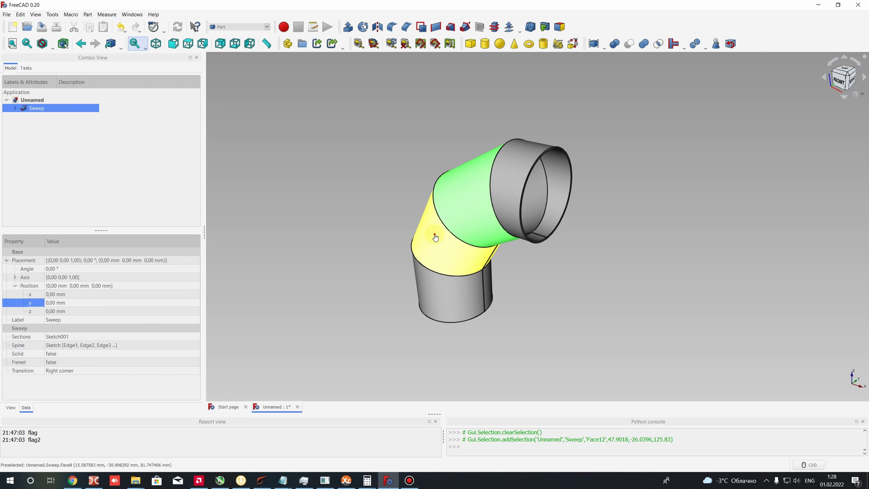
pyautogui.click(435, 237)
pyautogui.click(450, 281)
pyautogui.click(489, 190)
pyautogui.click(496, 192)
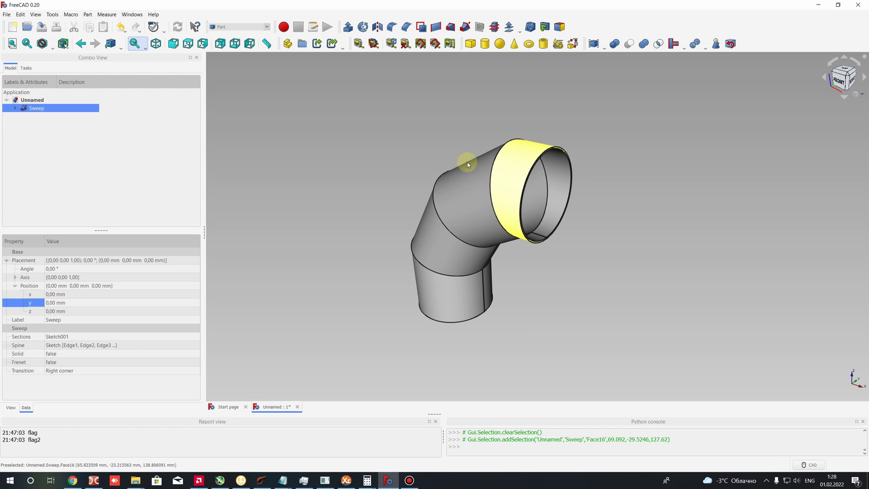
pyautogui.click(415, 193)
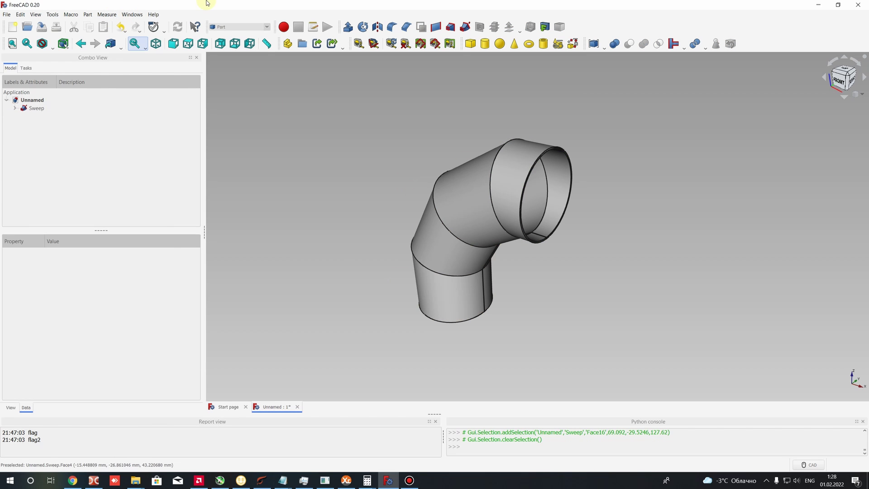
# Step: Check the Curves addon's entry in the Addon Manager and switch to the Curves workbench
pyautogui.click(227, 27)
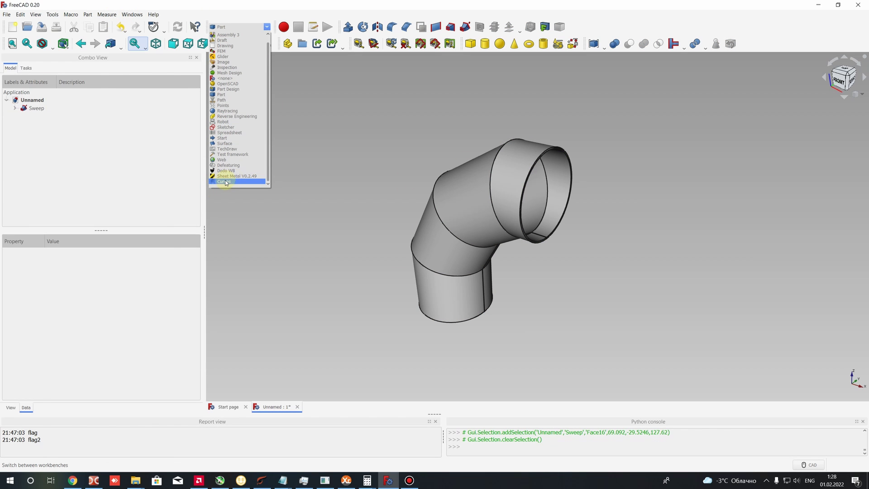
pyautogui.click(70, 14)
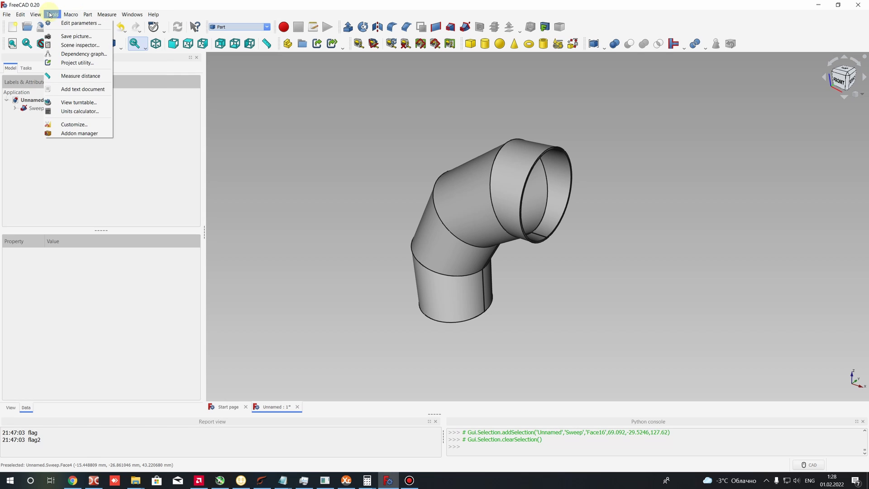
pyautogui.click(65, 133)
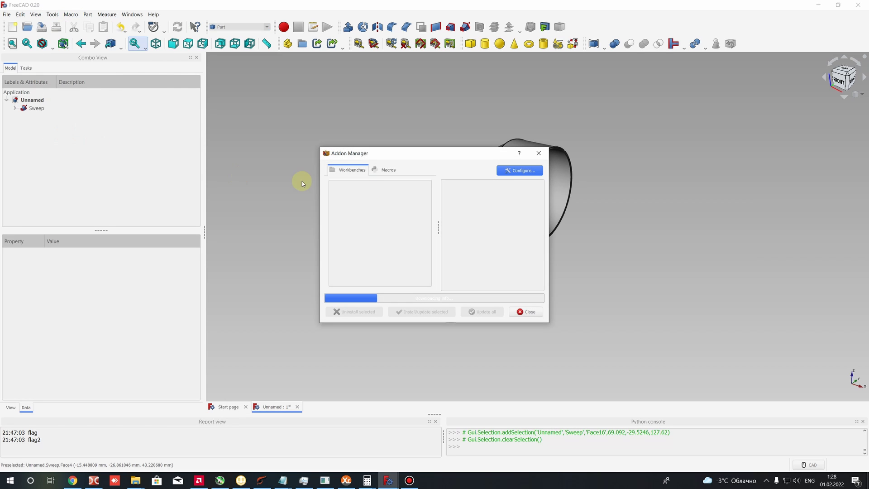
pyautogui.scroll(-5, 357, 235)
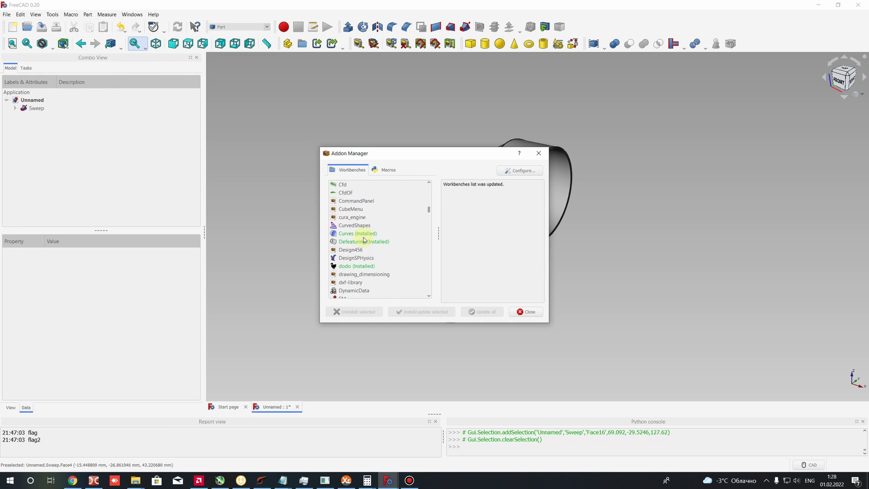
pyautogui.click(350, 234)
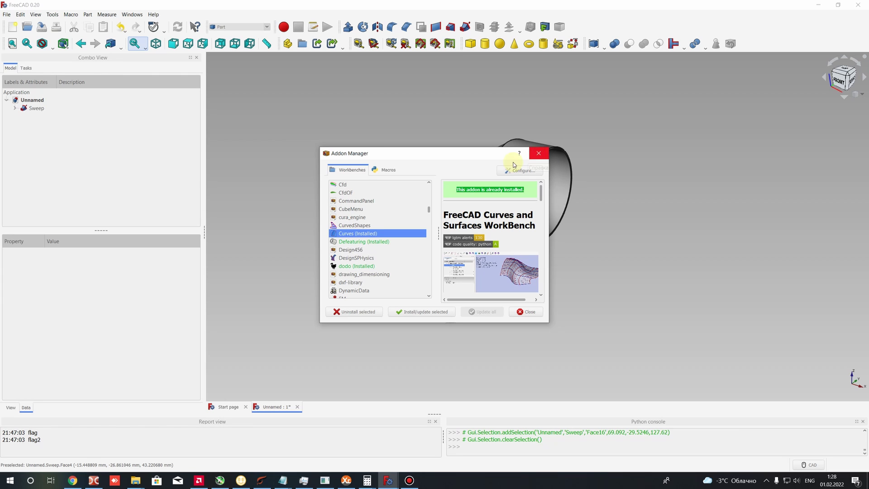
pyautogui.click(544, 159)
pyautogui.click(239, 27)
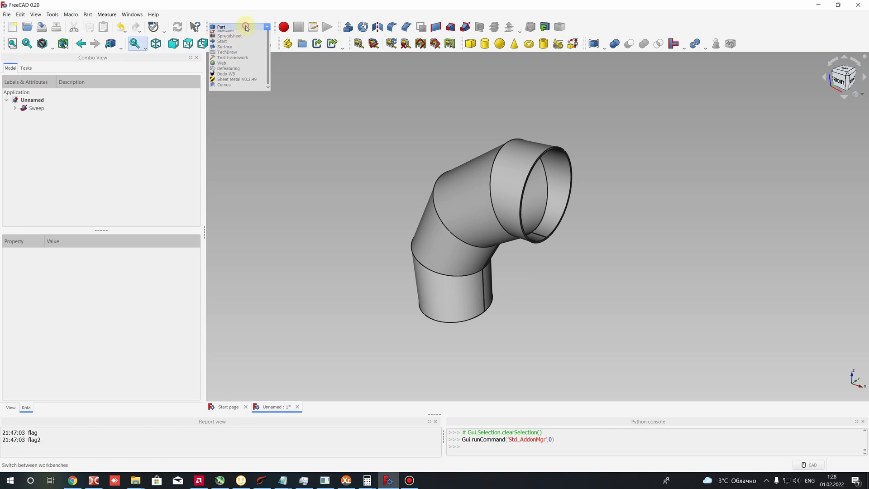
pyautogui.click(224, 181)
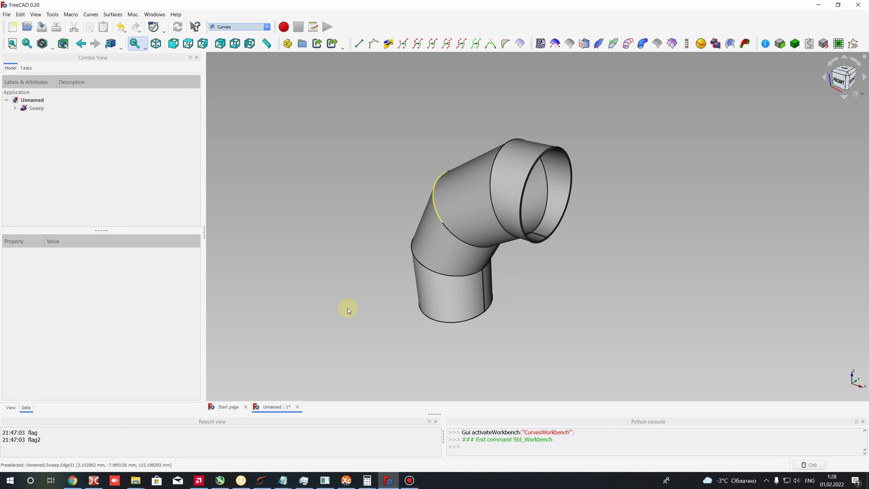
pyautogui.click(448, 286)
pyautogui.moveTo(393, 271); pyautogui.dragTo(420, 241, button='middle')
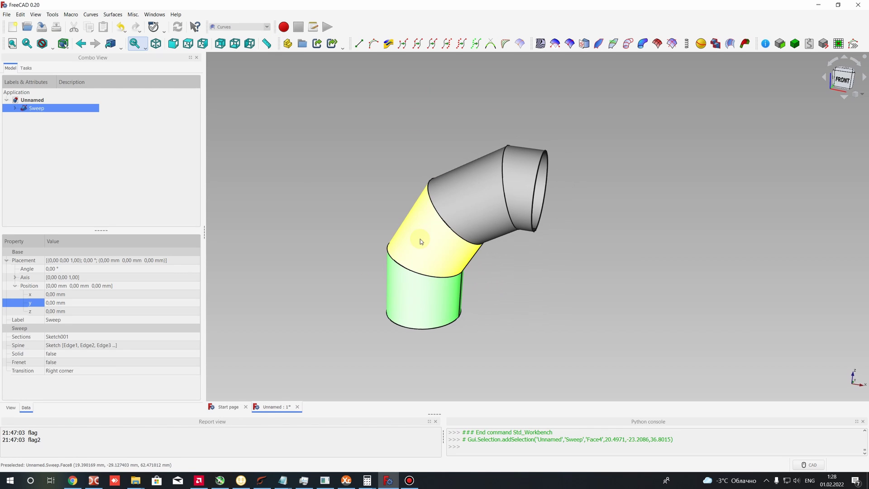
pyautogui.keyDown('ctrl'); pyautogui.click(412, 235); pyautogui.keyUp('ctrl')
pyautogui.keyDown('ctrl'); pyautogui.click(468, 197); pyautogui.keyUp('ctrl')
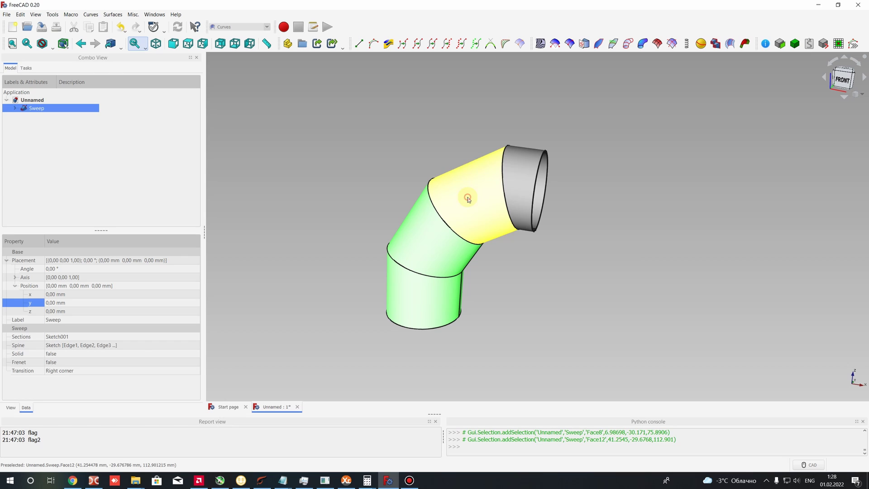
pyautogui.keyDown('ctrl'); pyautogui.click(515, 178); pyautogui.keyUp('ctrl')
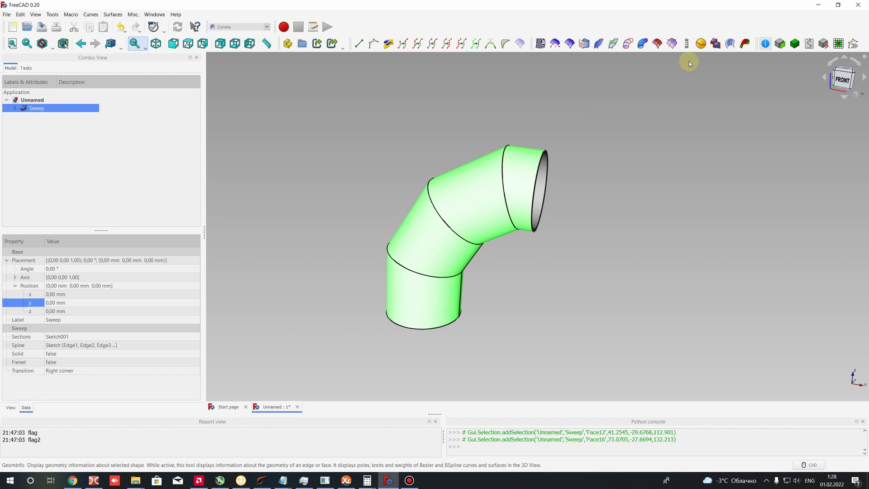
pyautogui.click(646, 213)
# Step: Extract the outer faces of all four elbow segments from the Sweep as separate face objects
pyautogui.click(410, 300)
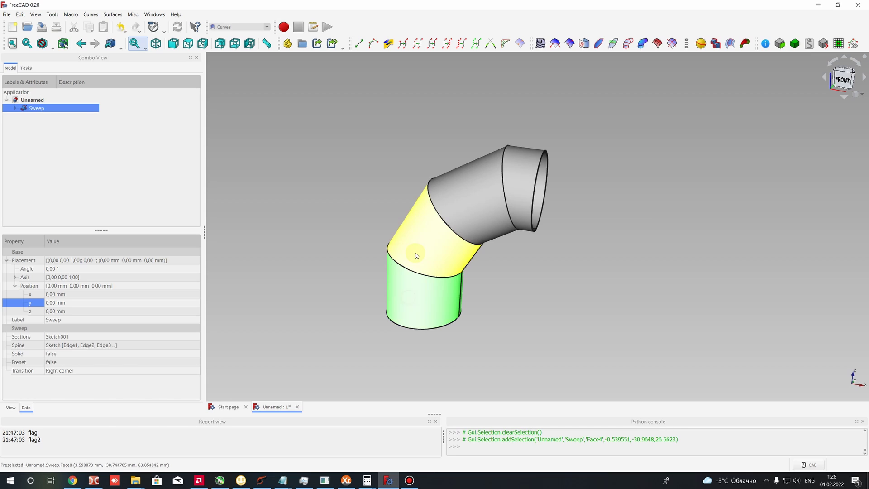
pyautogui.keyDown('ctrl'); pyautogui.click(416, 251); pyautogui.keyUp('ctrl')
pyautogui.keyDown('ctrl'); pyautogui.click(470, 212); pyautogui.keyUp('ctrl')
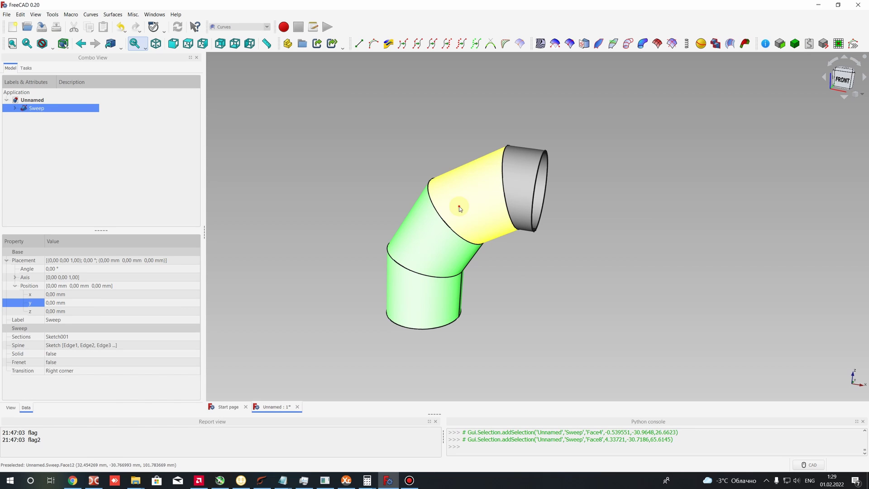
pyautogui.keyDown('ctrl'); pyautogui.click(531, 186); pyautogui.keyUp('ctrl')
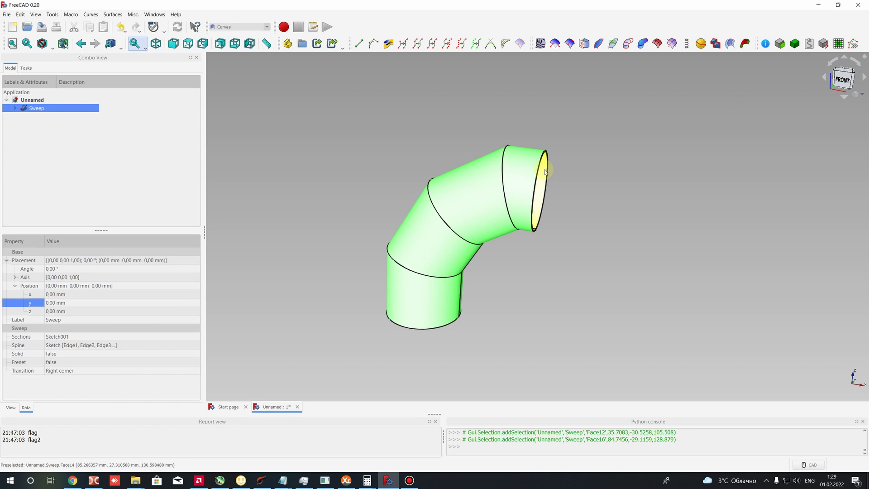
pyautogui.click(779, 43)
# Step: Examine which elbow segment each of the four extracted face objects covers
pyautogui.click(32, 116)
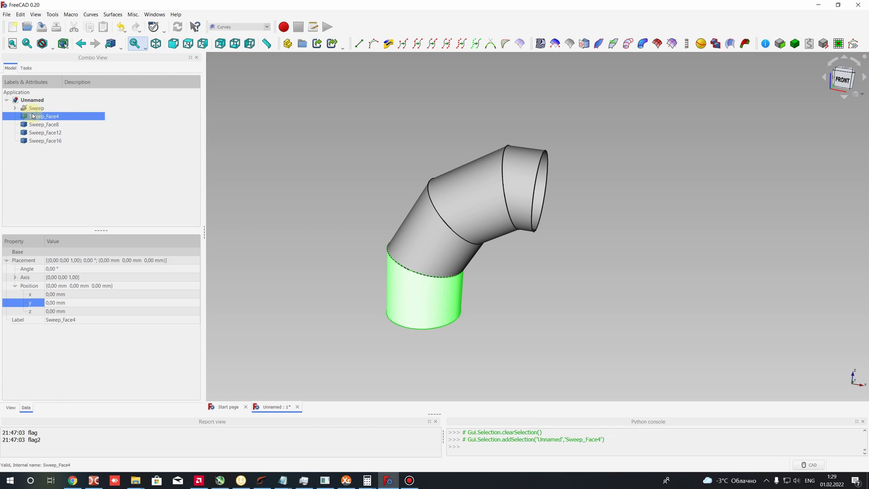
pyautogui.click(37, 124)
pyautogui.click(40, 132)
pyautogui.click(41, 141)
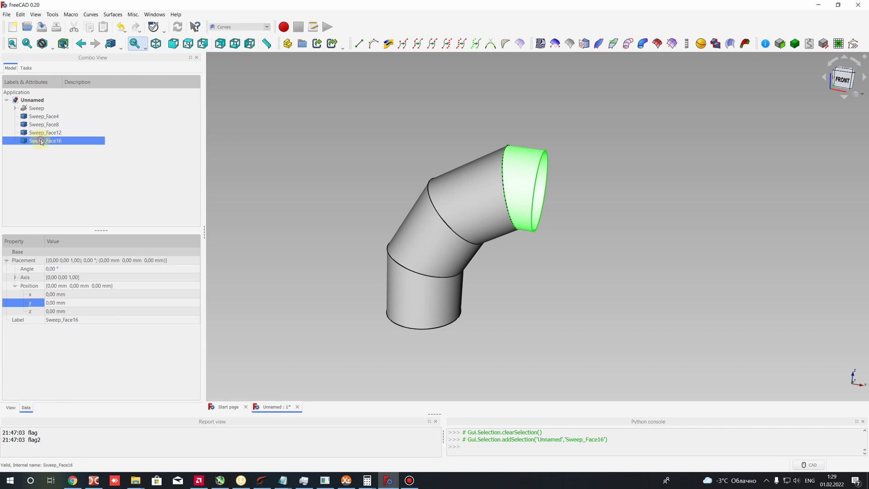
pyautogui.click(269, 136)
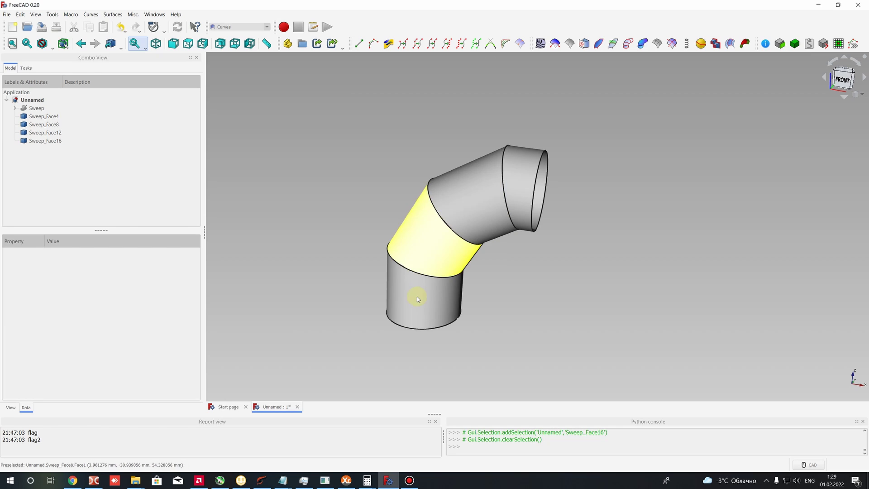
# Step: Inspect the extracted surfaces' wall thickness up close at the elbow's open end
pyautogui.click(38, 117)
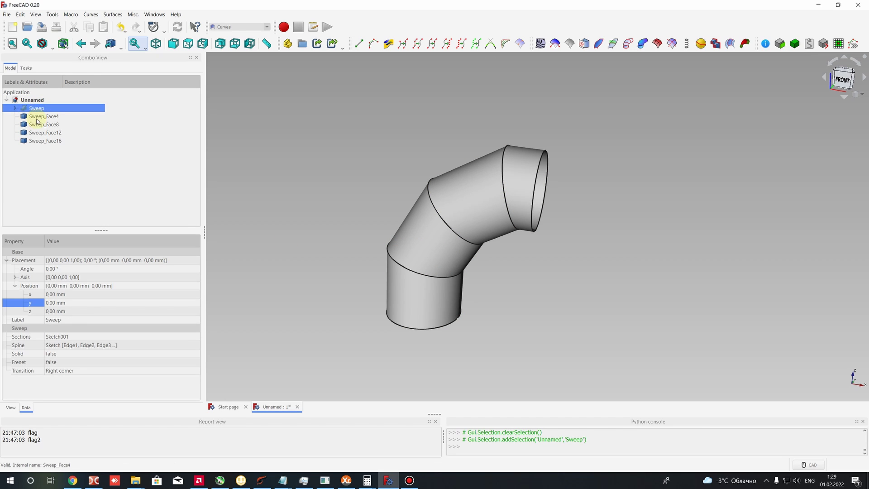
pyautogui.scroll(5, 582, 158)
pyautogui.moveTo(582, 157); pyautogui.dragTo(437, 171, button='middle')
pyautogui.scroll(8, 506, 170)
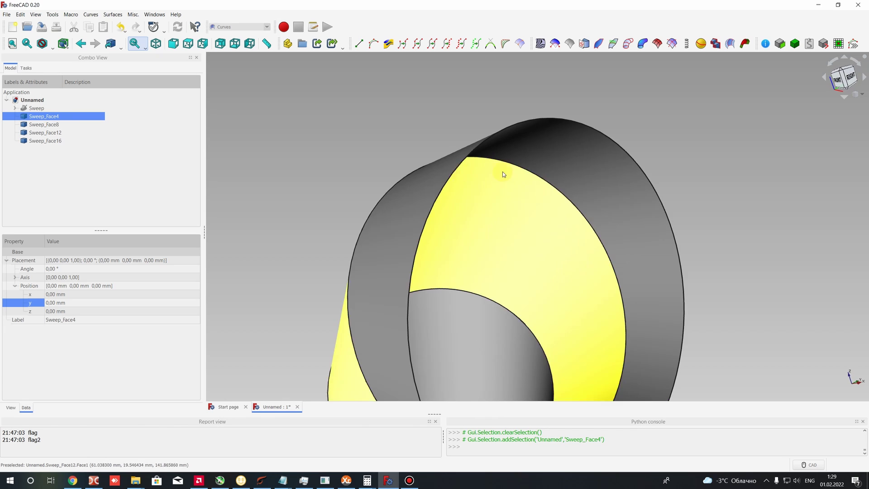
pyautogui.scroll(1, 461, 171)
pyautogui.click(502, 137)
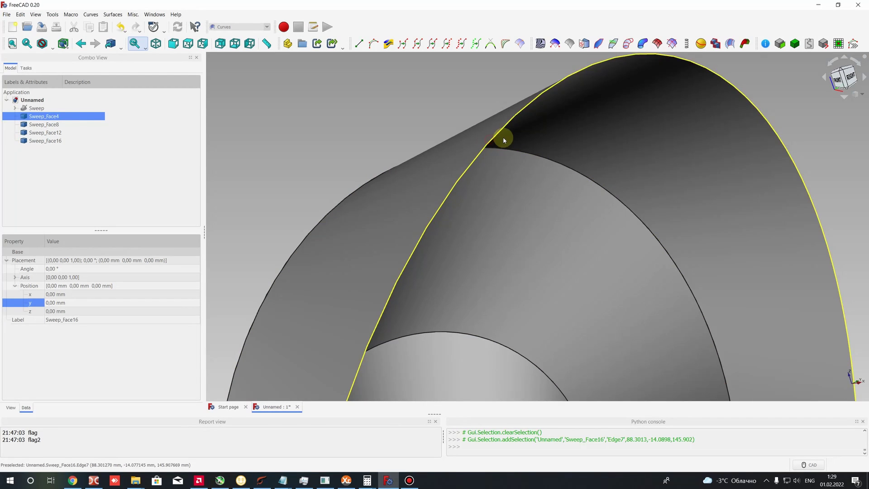
# Step: Switch from the Curves workbench to the Mesh Design workbench
pyautogui.scroll(-10, 546, 113)
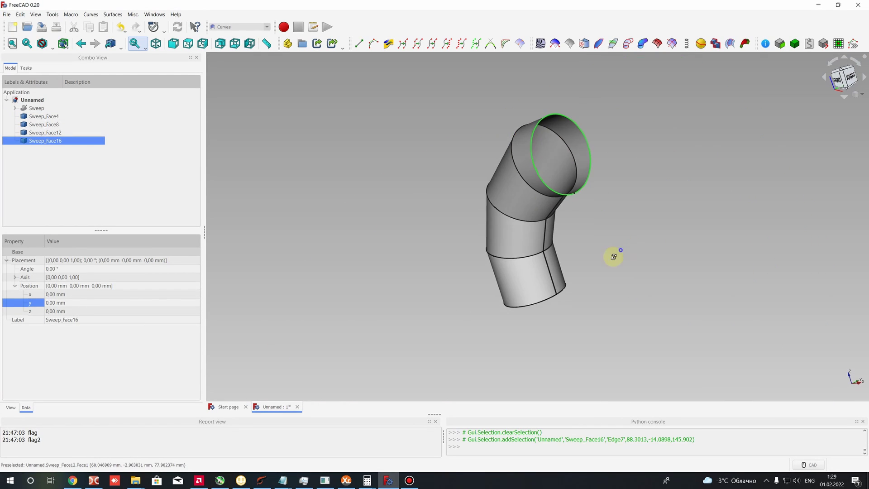
pyautogui.moveTo(613, 254); pyautogui.dragTo(432, 180, button='middle')
pyautogui.moveTo(357, 221); pyautogui.dragTo(335, 227, button='middle')
pyautogui.click(281, 116)
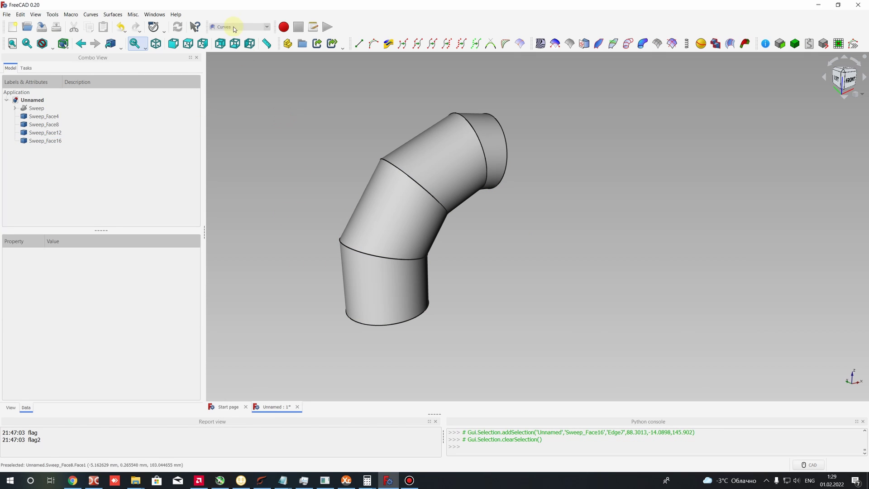
pyautogui.click(228, 27)
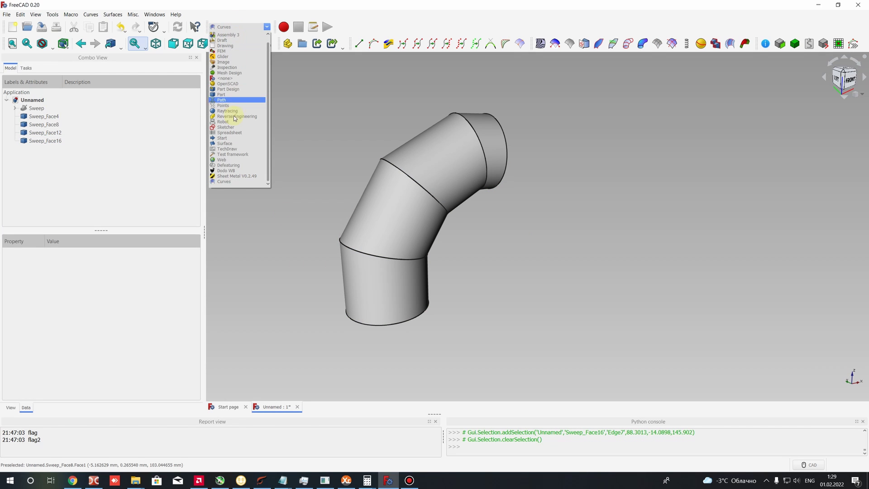
pyautogui.scroll(1, 228, 113)
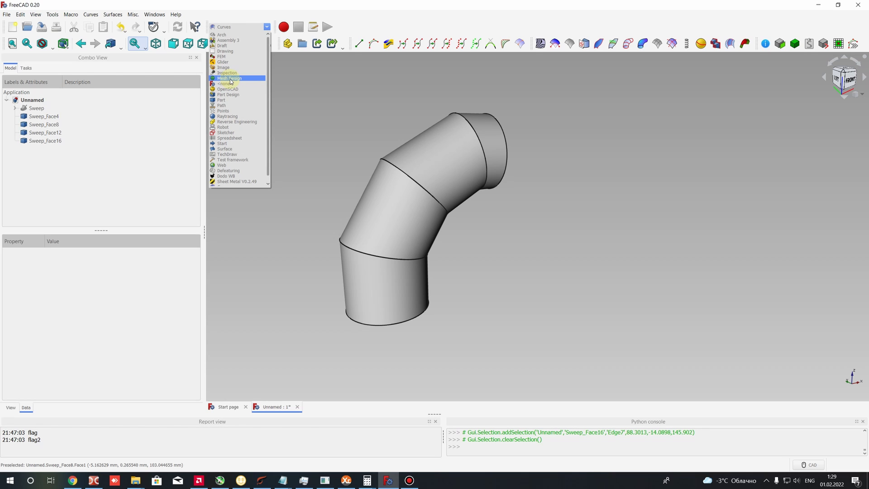
pyautogui.click(230, 79)
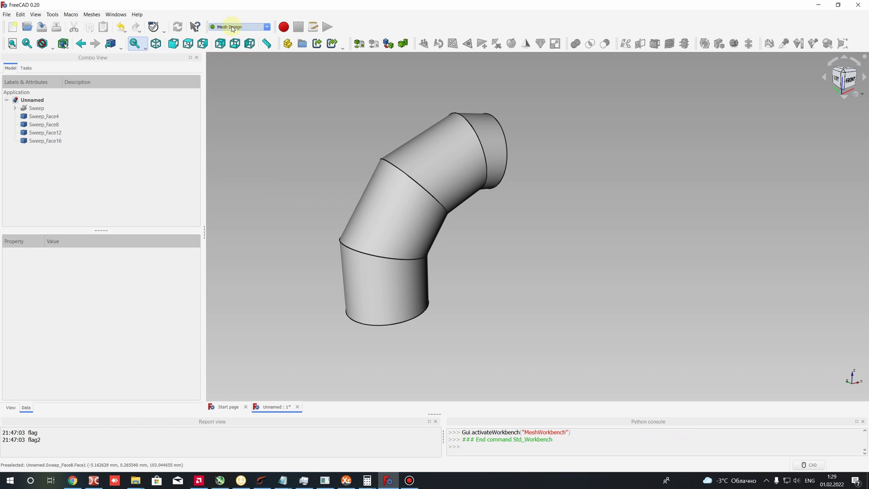
# Step: Create meshes from all four extracted face objects, Sweep_Face4 to Sweep_Face16, using the Standard tessellation settings
pyautogui.click(50, 116)
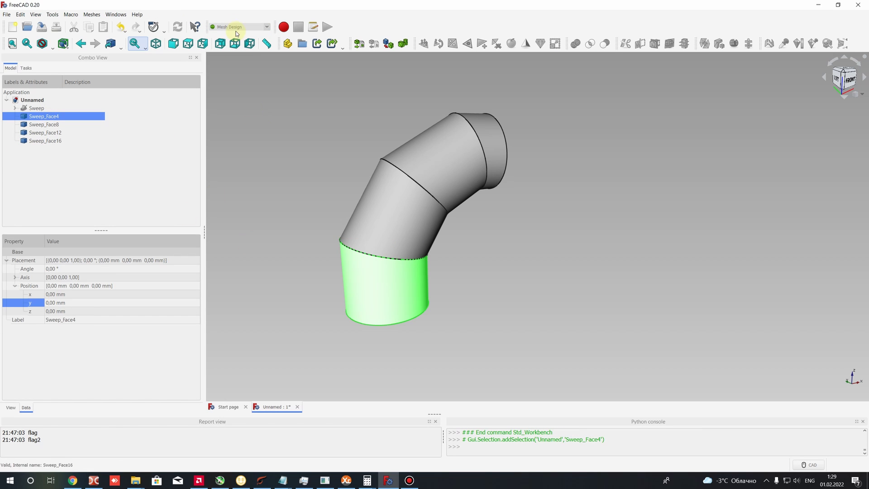
pyautogui.click(41, 125)
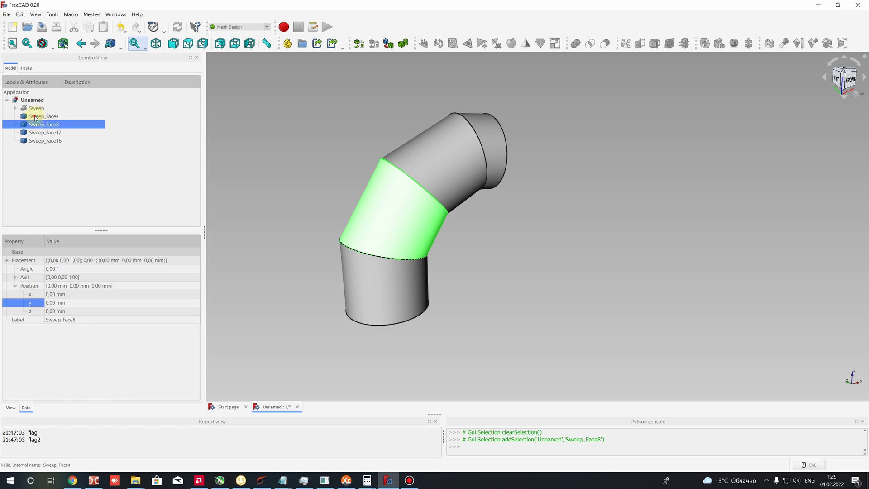
pyautogui.click(42, 133)
pyautogui.click(42, 142)
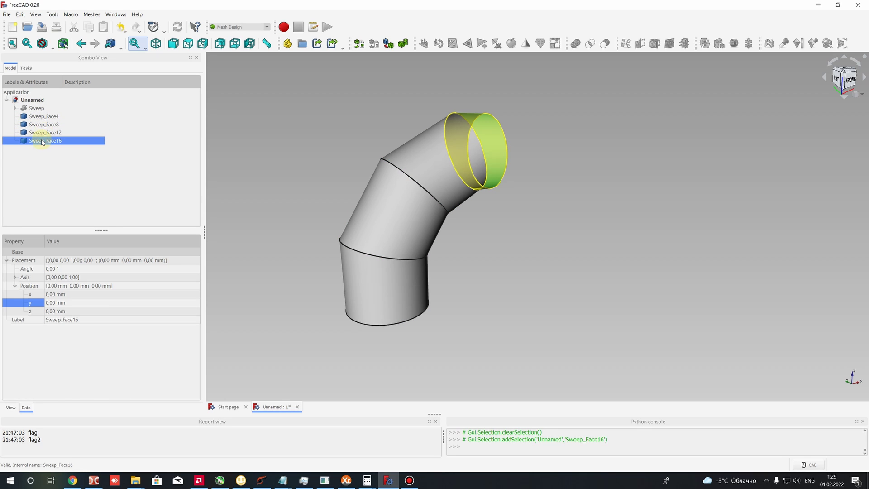
pyautogui.click(43, 116)
pyautogui.click(286, 115)
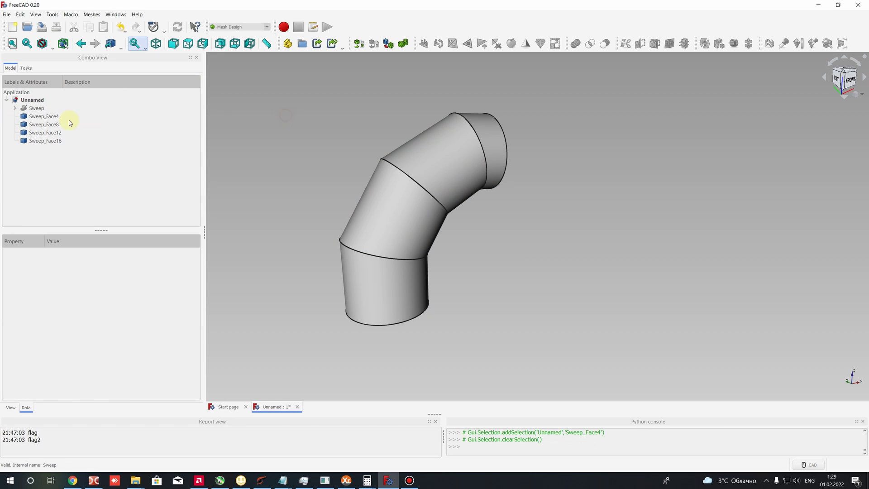
pyautogui.click(49, 118)
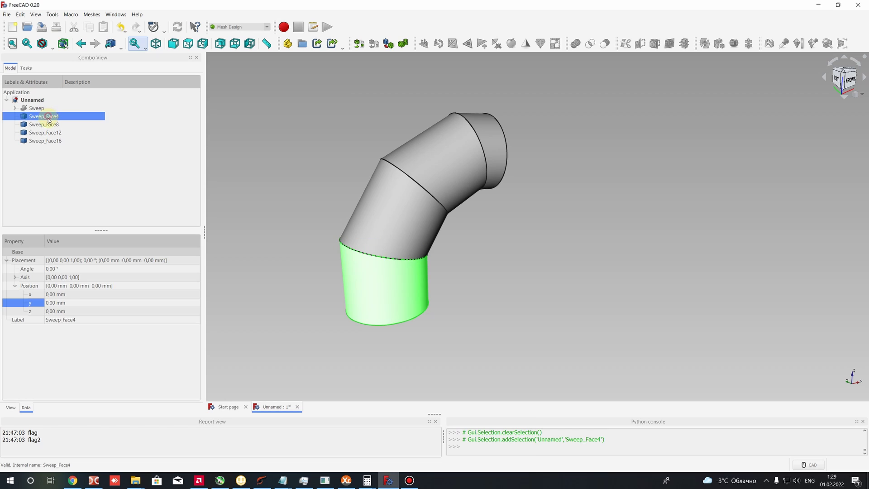
pyautogui.keyDown('shift'); pyautogui.click(45, 141); pyautogui.keyUp('shift')
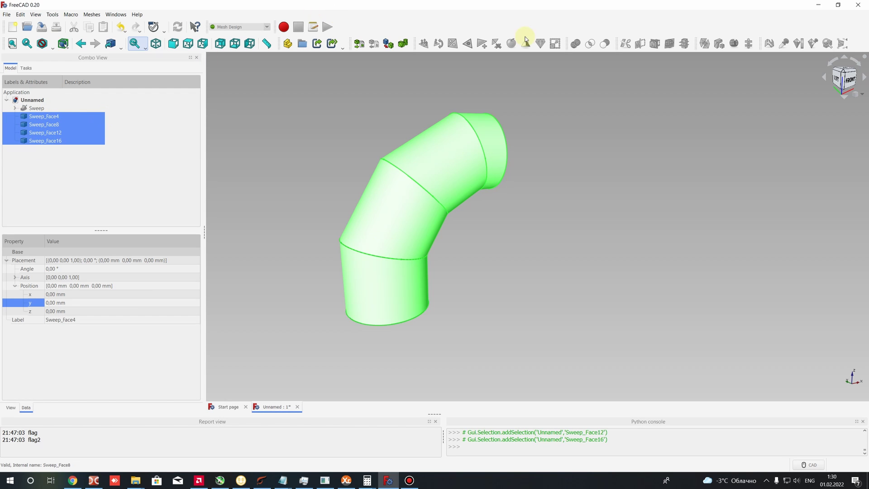
pyautogui.click(90, 15)
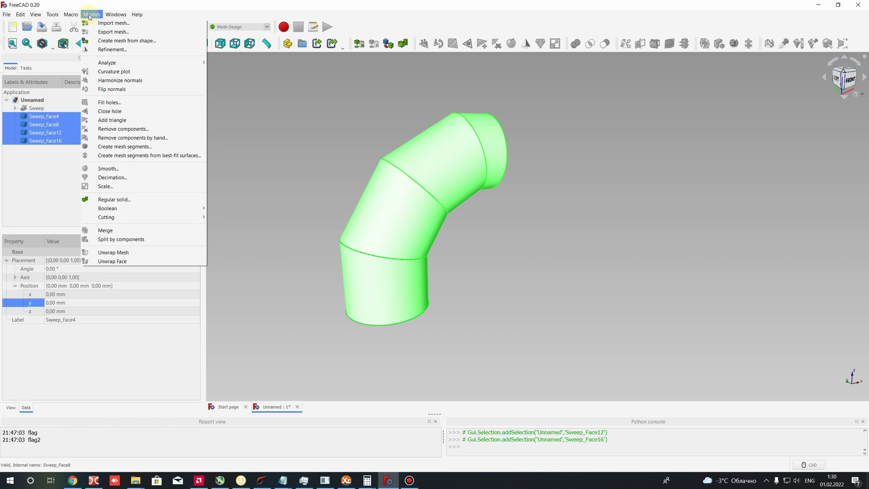
pyautogui.click(125, 40)
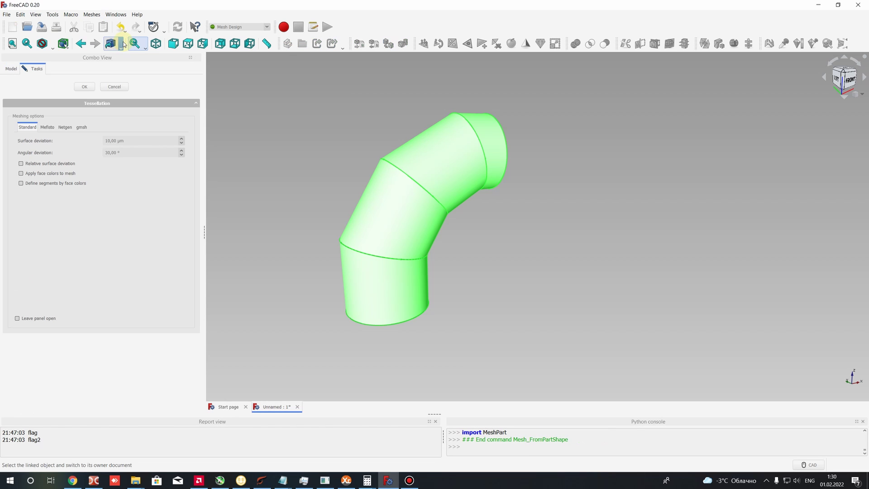
pyautogui.click(104, 139)
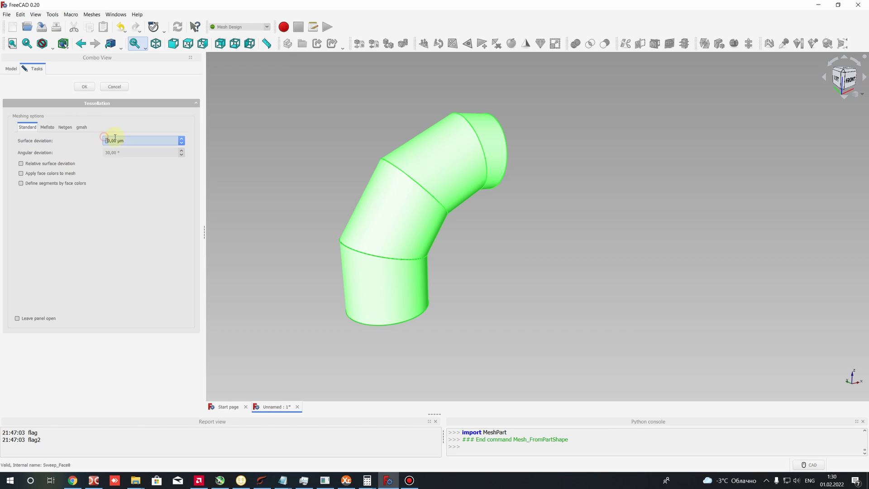
pyautogui.click(84, 87)
# Step: Hide the four original face objects Sweep_Face4, Sweep_Face8, Sweep_Face12 and Sweep_Face16, leaving their meshes displayed
pyautogui.click(41, 132)
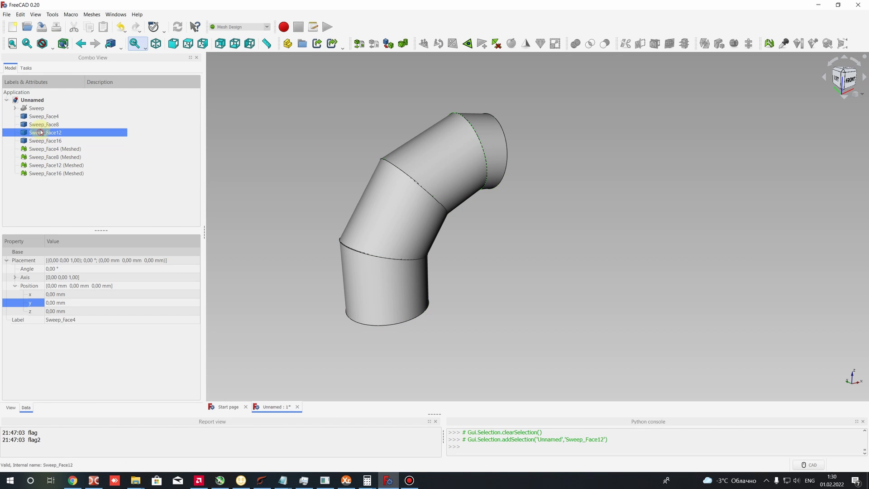
pyautogui.click(42, 117)
pyautogui.keyDown('shift'); pyautogui.click(43, 141); pyautogui.keyUp('shift')
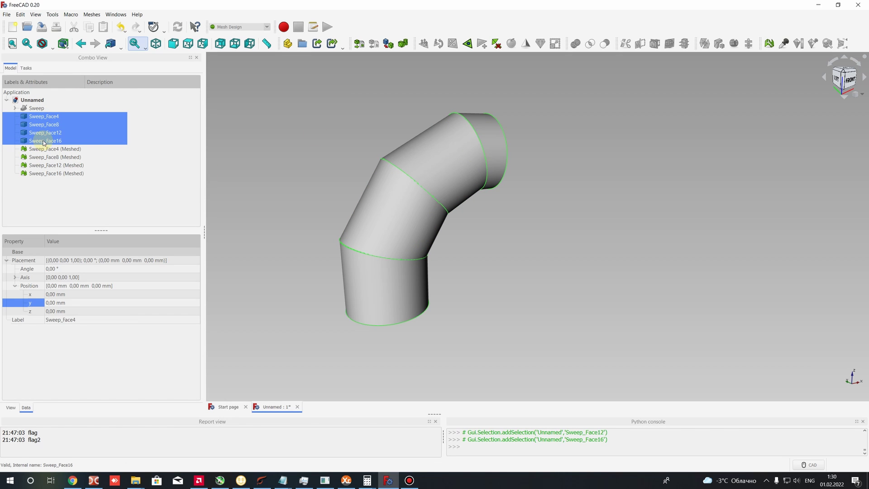
pyautogui.rightClick(46, 117)
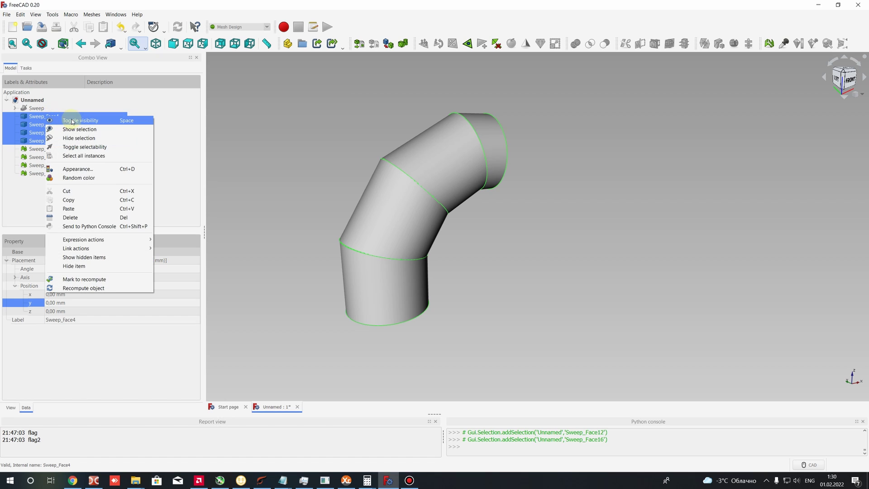
pyautogui.click(74, 121)
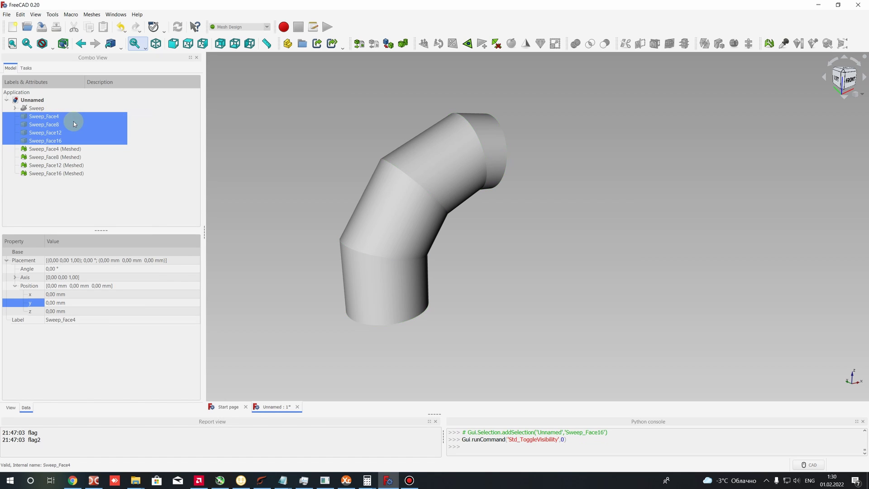
pyautogui.click(234, 121)
# Step: Examine which elbow segment each of the four meshed objects covers
pyautogui.click(43, 149)
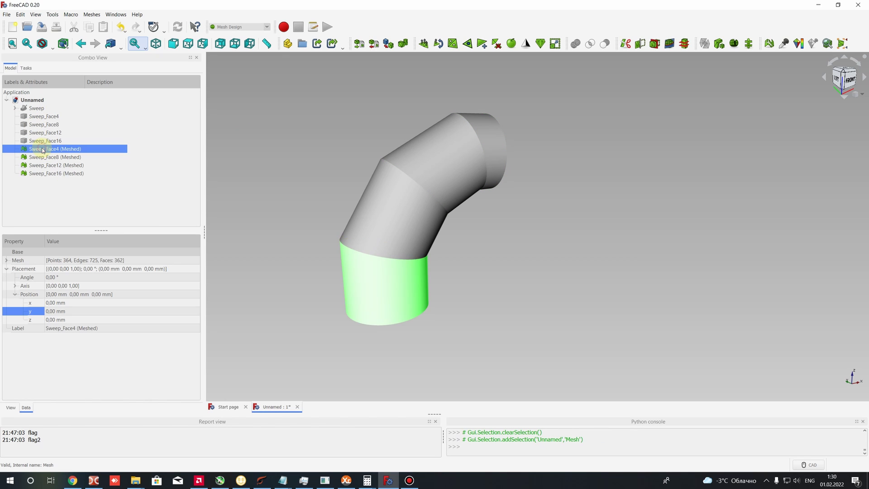
pyautogui.click(45, 157)
pyautogui.click(44, 165)
pyautogui.click(44, 173)
pyautogui.click(45, 157)
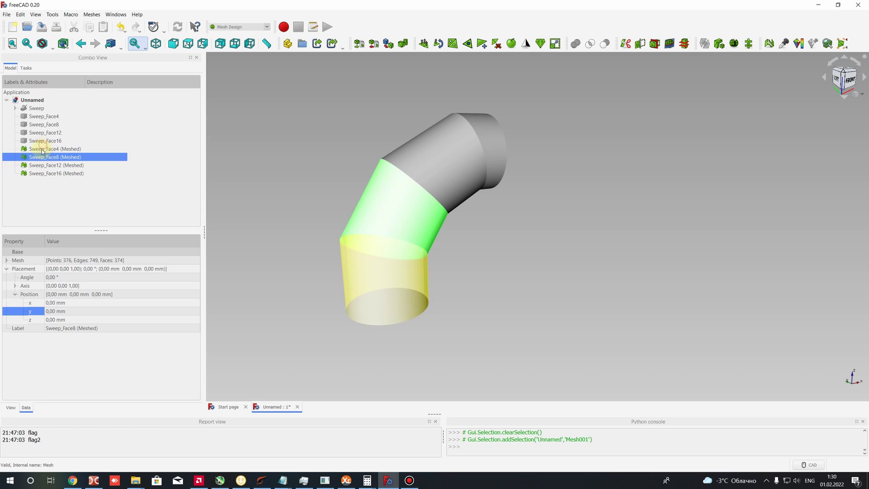
pyautogui.press('Down')
pyautogui.press('Down')
pyautogui.click(49, 151)
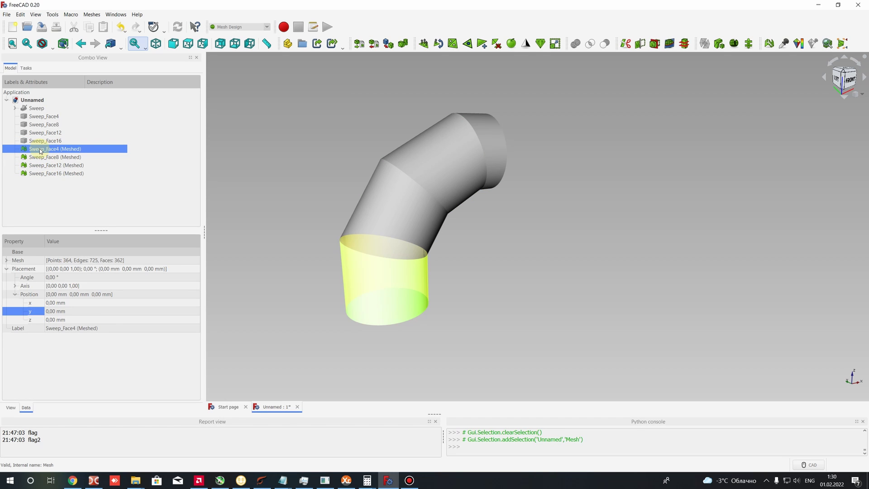
pyautogui.click(43, 156)
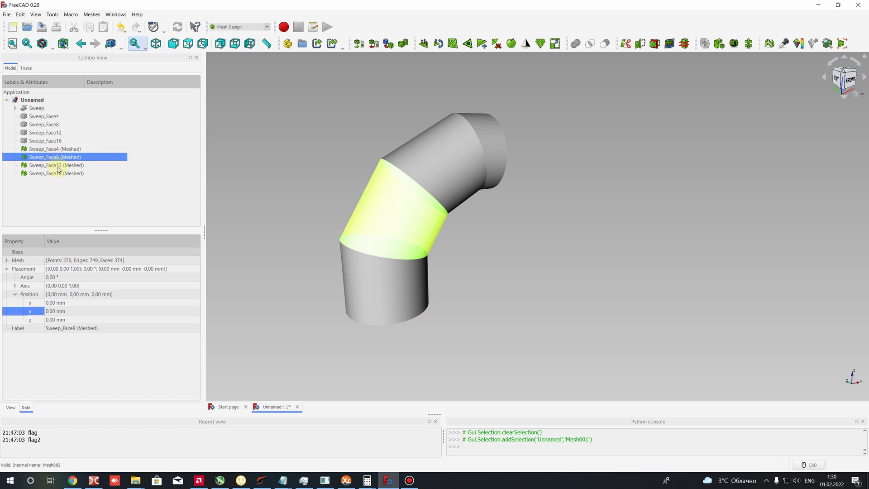
pyautogui.click(384, 290)
pyautogui.click(508, 292)
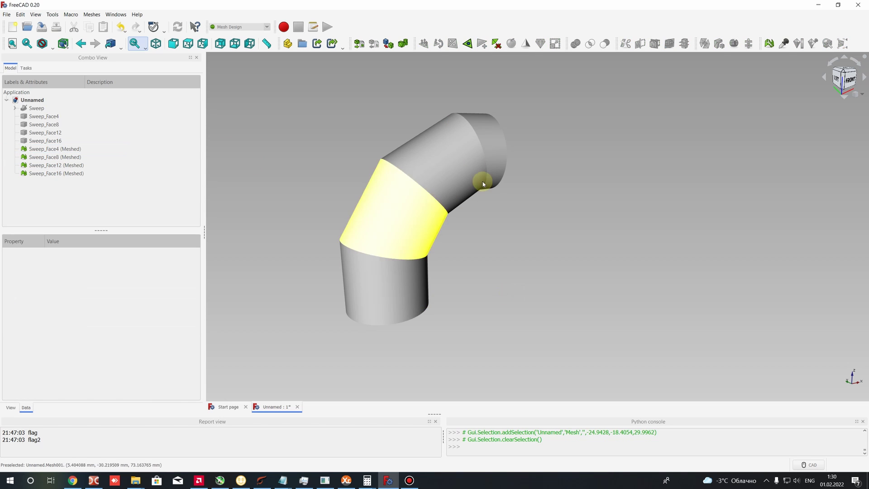
pyautogui.click(52, 148)
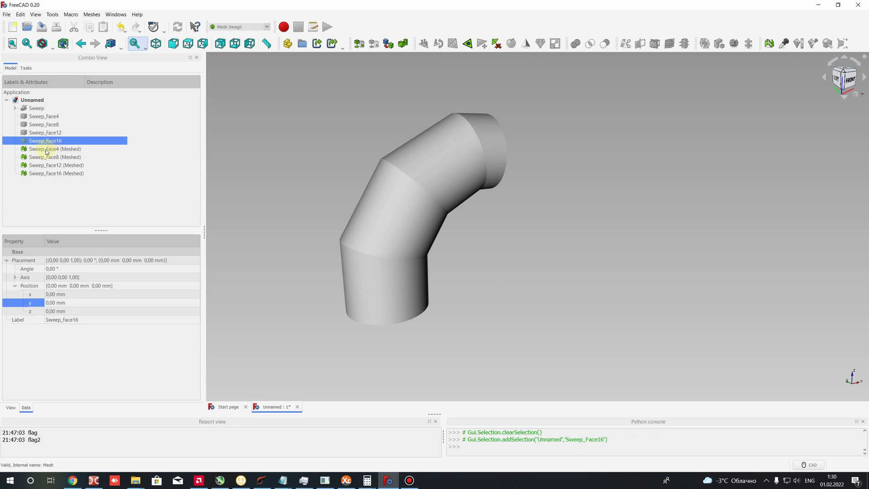
pyautogui.click(398, 229)
pyautogui.click(496, 163)
pyautogui.click(512, 230)
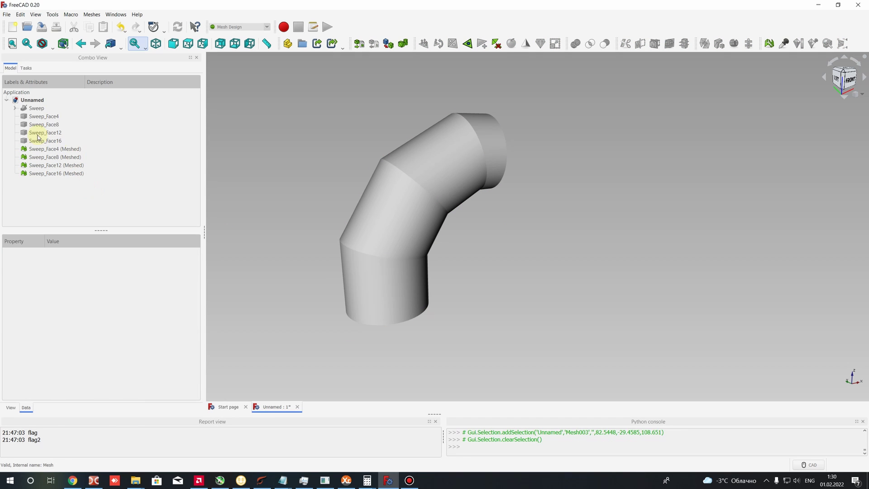
# Step: Unwrap the Sweep_Face4 mesh of the elbow's lowest segment into a flat outline
pyautogui.click(47, 151)
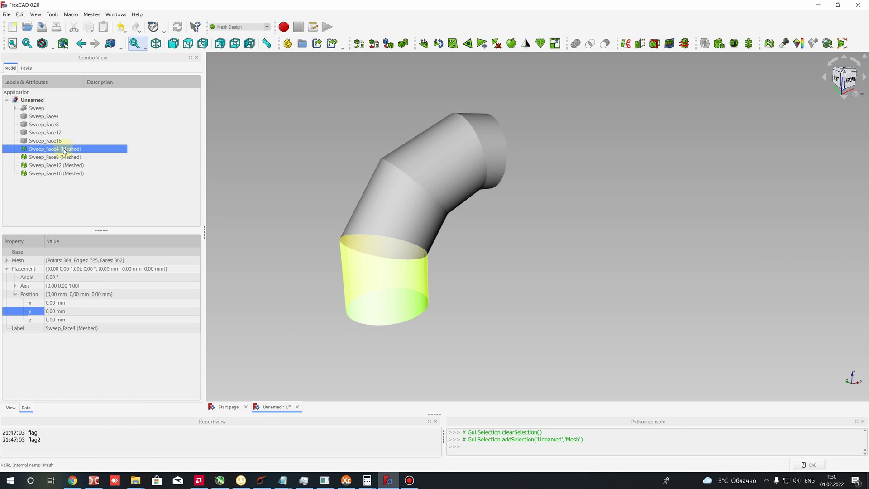
pyautogui.click(232, 27)
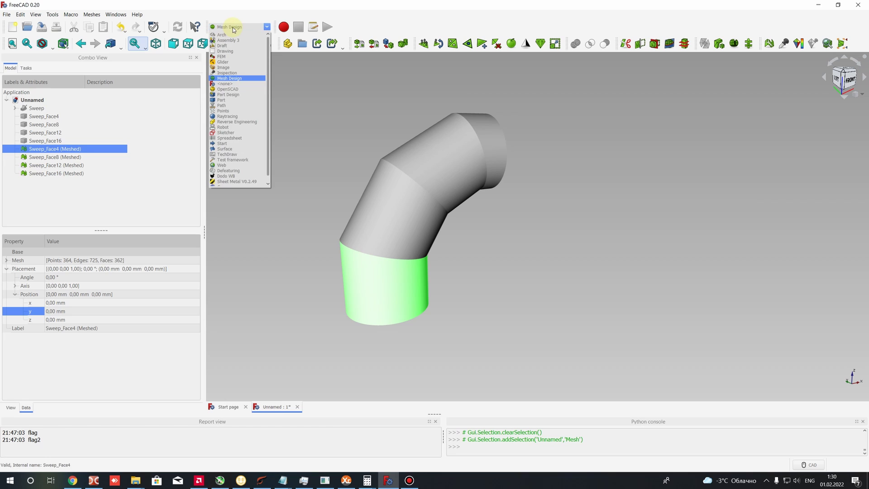
pyautogui.click(233, 27)
pyautogui.click(91, 14)
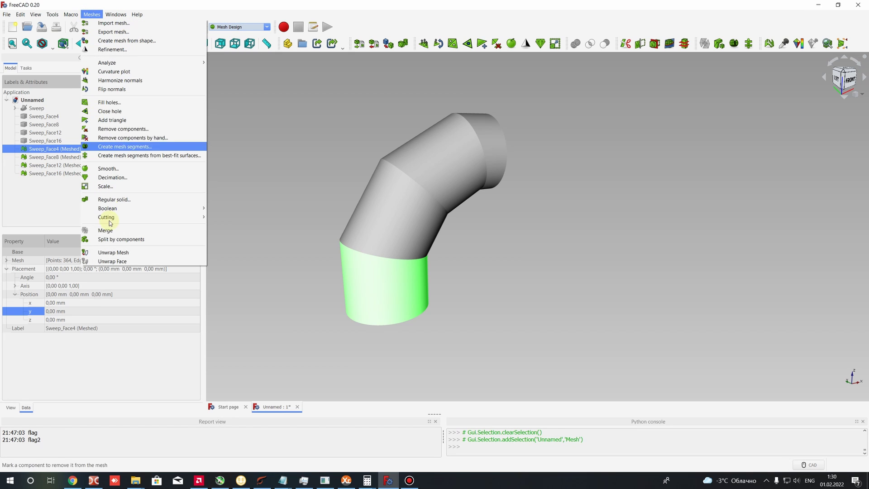
pyautogui.click(108, 253)
pyautogui.moveTo(407, 281); pyautogui.dragTo(500, 290, button='middle')
pyautogui.scroll(3, 506, 253)
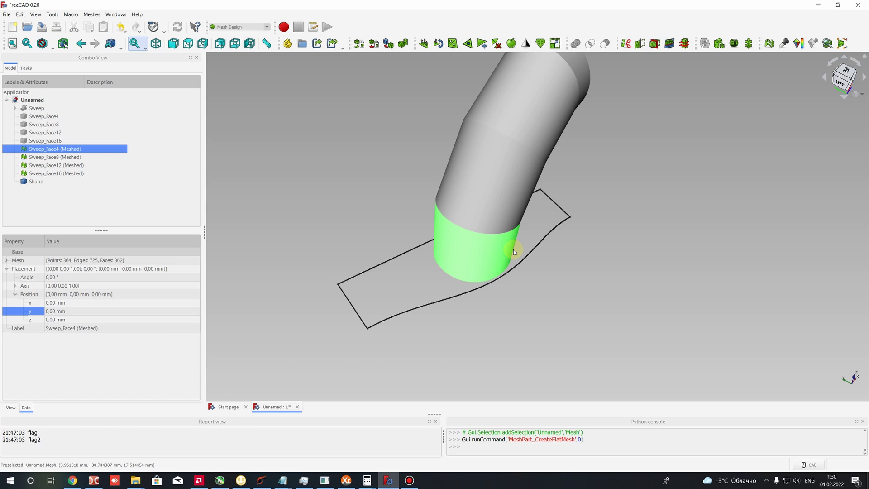
pyautogui.click(28, 182)
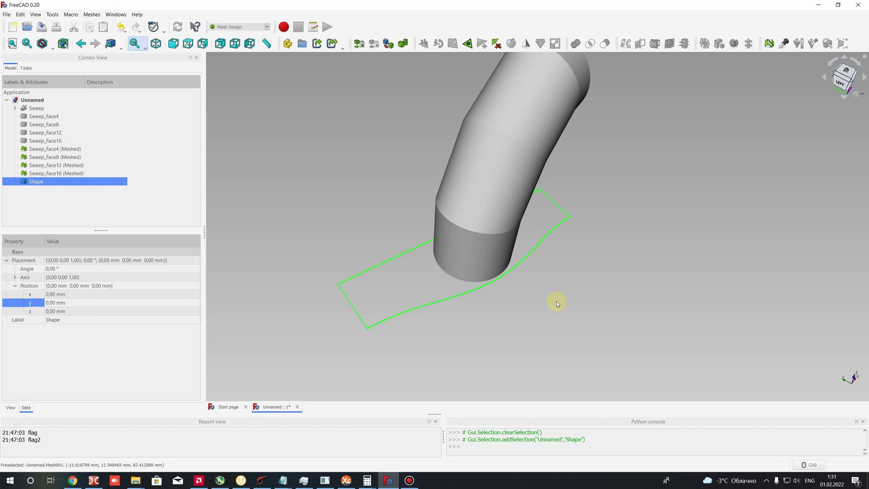
pyautogui.click(44, 149)
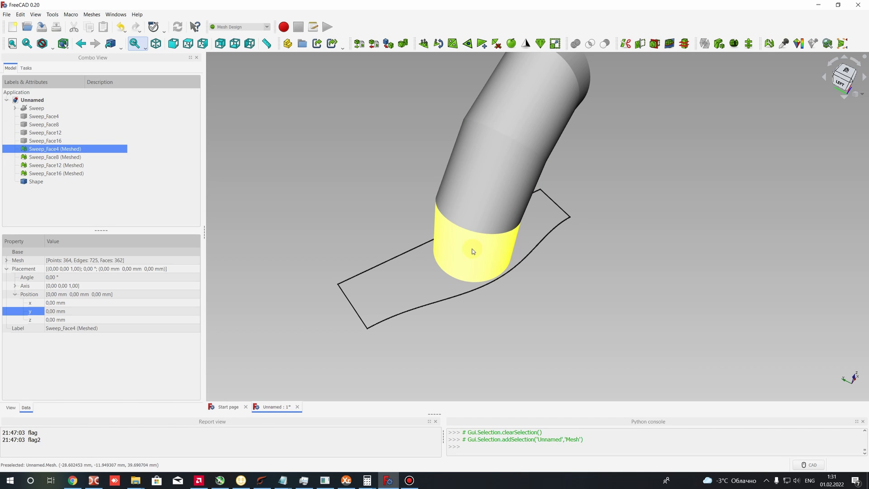
pyautogui.moveTo(462, 291); pyautogui.dragTo(480, 283, button='middle')
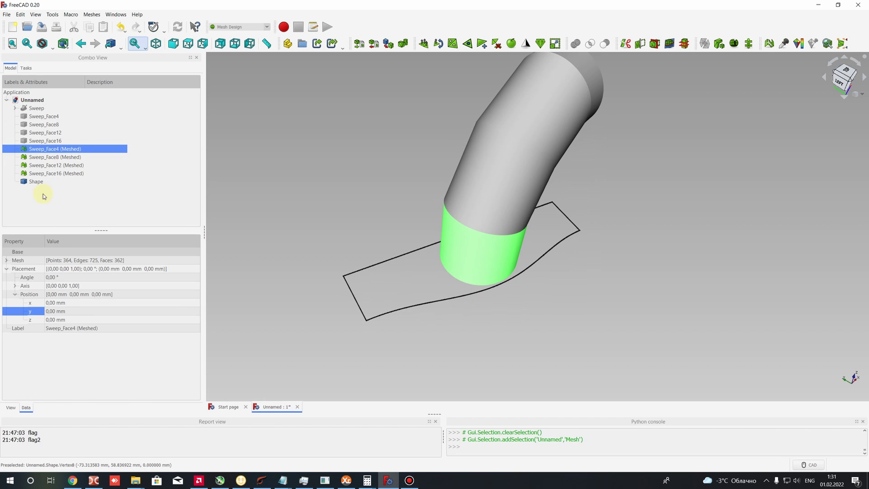
# Step: Unwrap the Sweep_Face8 mesh of the elbow's second segment into a flat outline
pyautogui.click(50, 159)
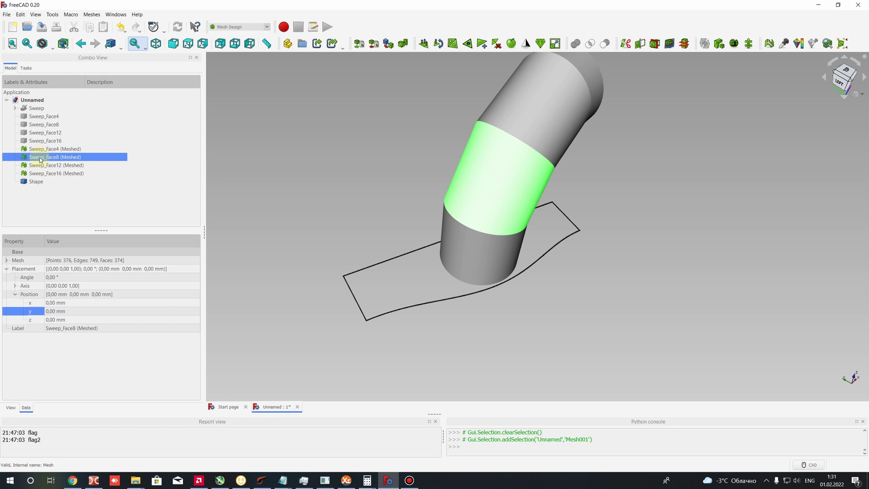
pyautogui.click(94, 14)
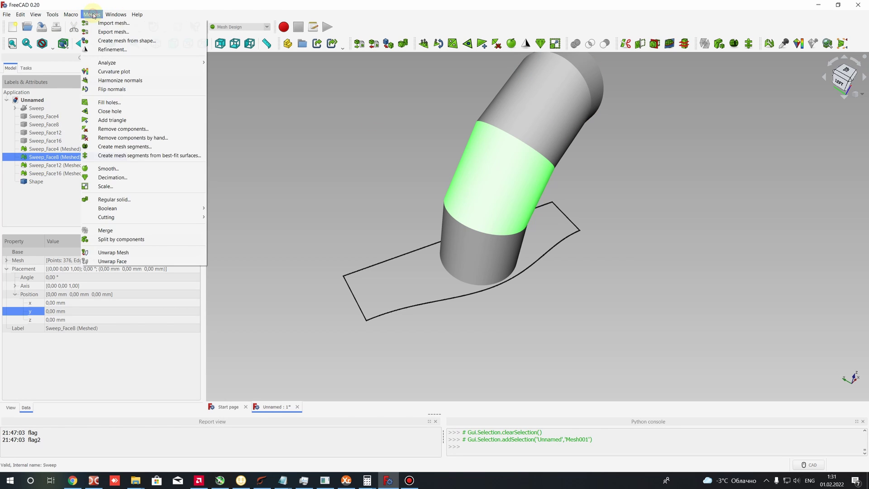
pyautogui.click(103, 253)
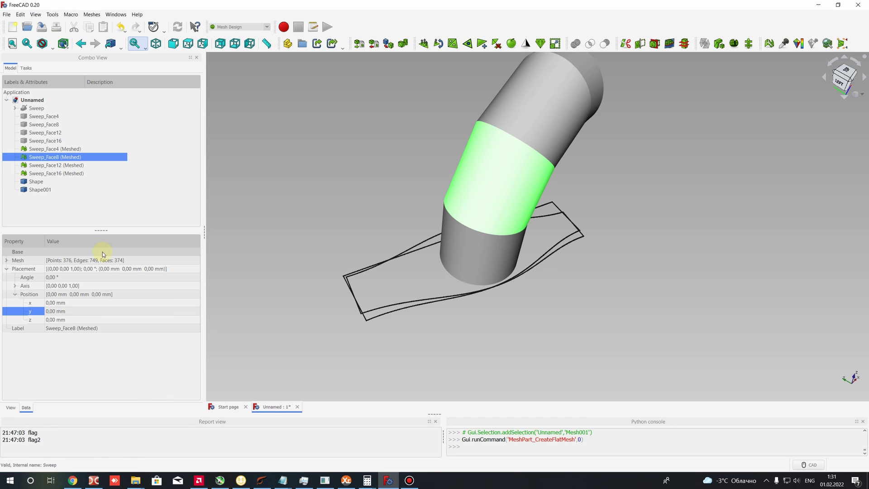
# Step: Unwrap the Sweep_Face12 mesh of the elbow's third segment into a flat outline
pyautogui.click(51, 166)
pyautogui.click(91, 14)
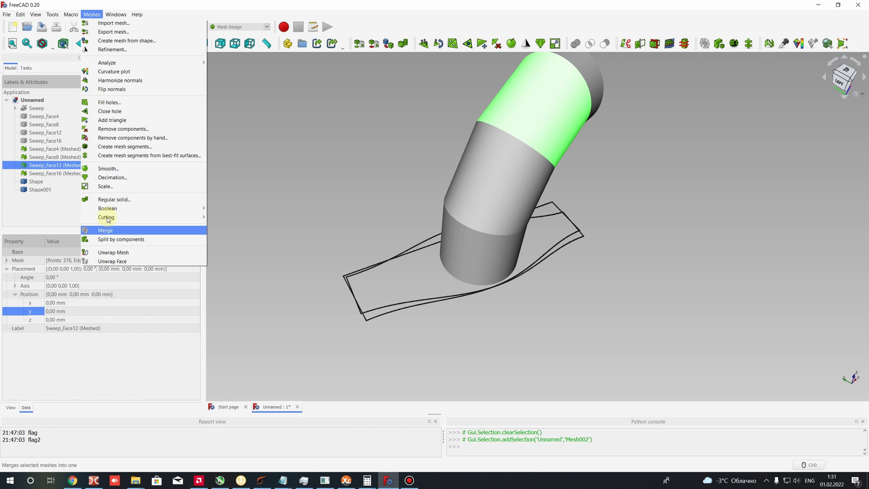
pyautogui.click(107, 254)
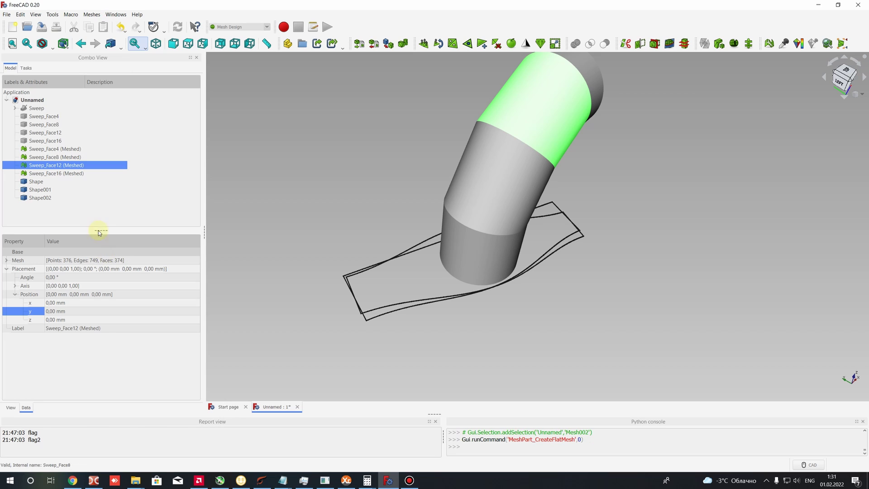
# Step: Unwrap the Sweep_Face16 mesh of the elbow's uppermost segment into a flat outline
pyautogui.click(45, 174)
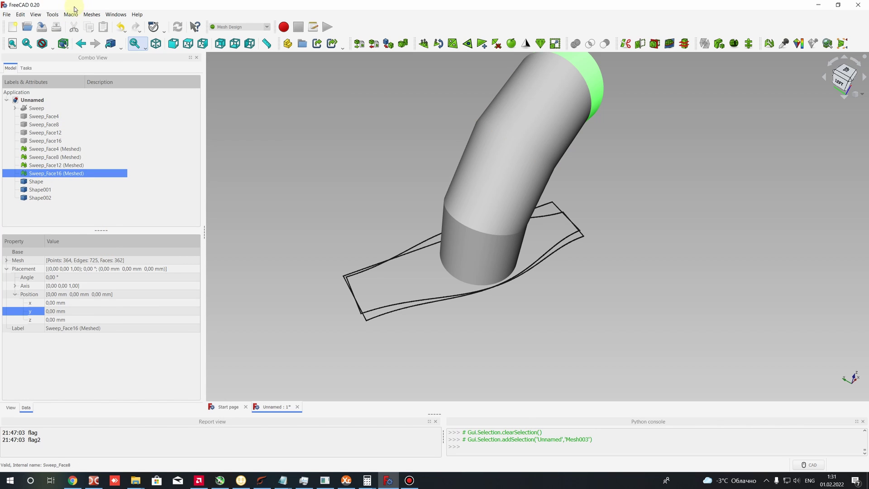
pyautogui.click(90, 15)
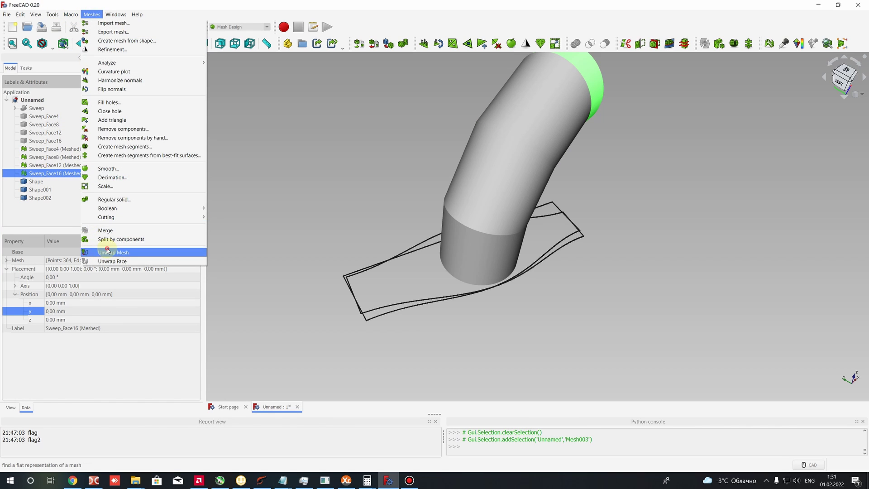
pyautogui.click(107, 252)
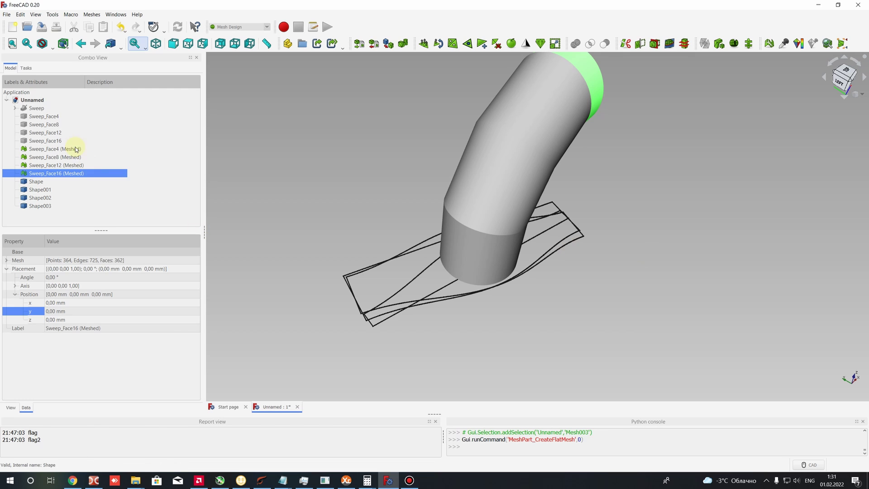
# Step: Hide the four meshed segments Sweep_Face4, Sweep_Face8, Sweep_Face12 and Sweep_Face16, leaving only the flat outlines displayed
pyautogui.keyDown('shift'); pyautogui.click(55, 150); pyautogui.keyUp('shift')
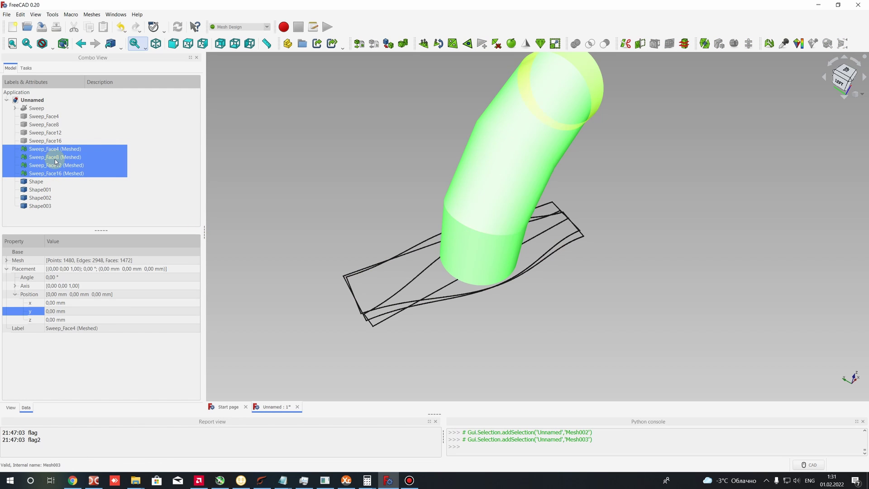
pyautogui.rightClick(54, 174)
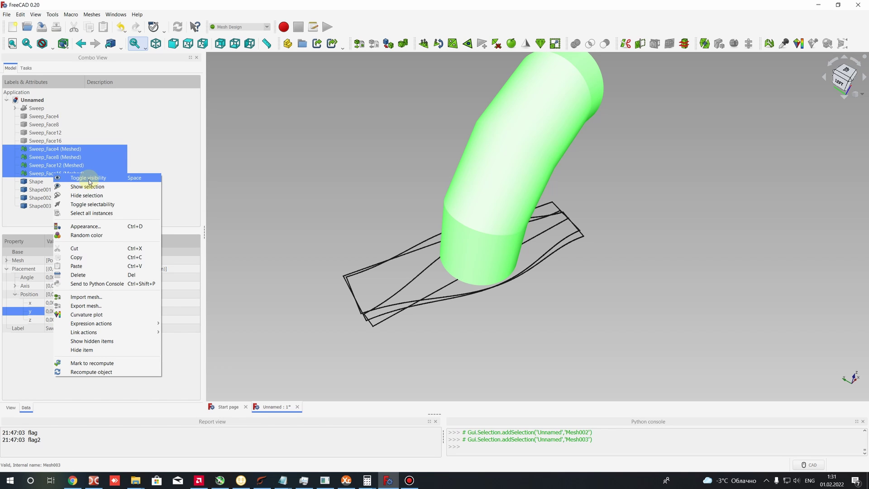
pyautogui.click(89, 179)
# Step: Examine the position and tilt of the four overlapping flat outlines in the top view
pyautogui.click(54, 189)
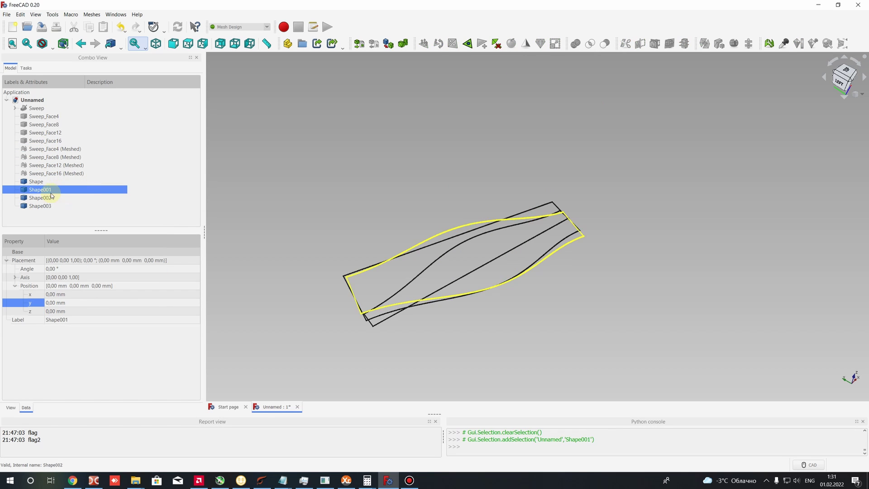
pyautogui.click(37, 182)
pyautogui.moveTo(627, 232); pyautogui.dragTo(604, 257, button='middle')
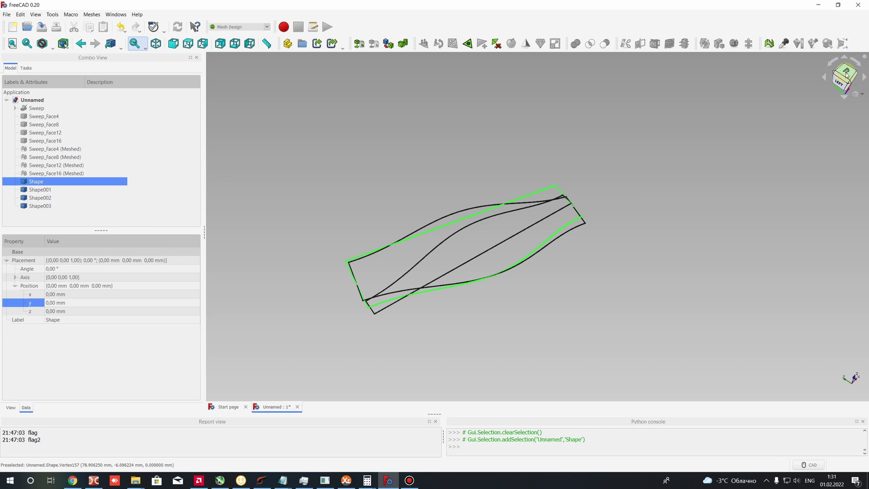
pyautogui.click(850, 71)
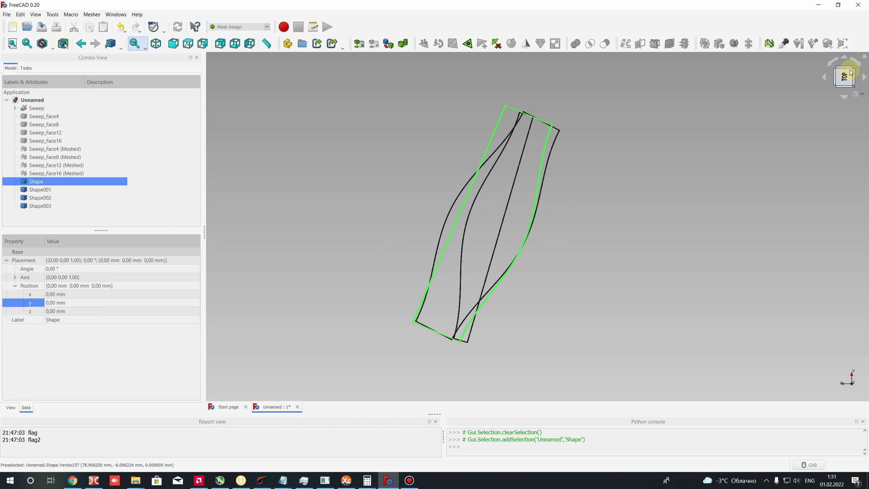
pyautogui.moveTo(600, 187); pyautogui.dragTo(333, 262, button='middle')
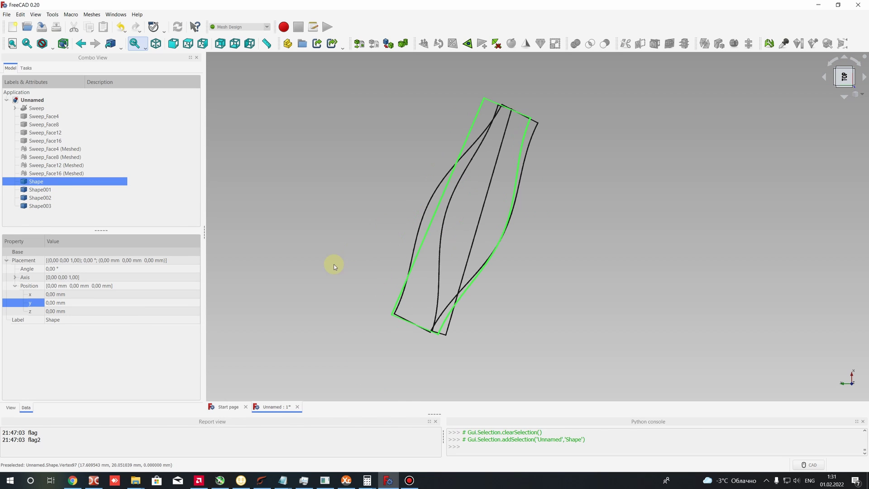
pyautogui.click(841, 57)
pyautogui.click(845, 78)
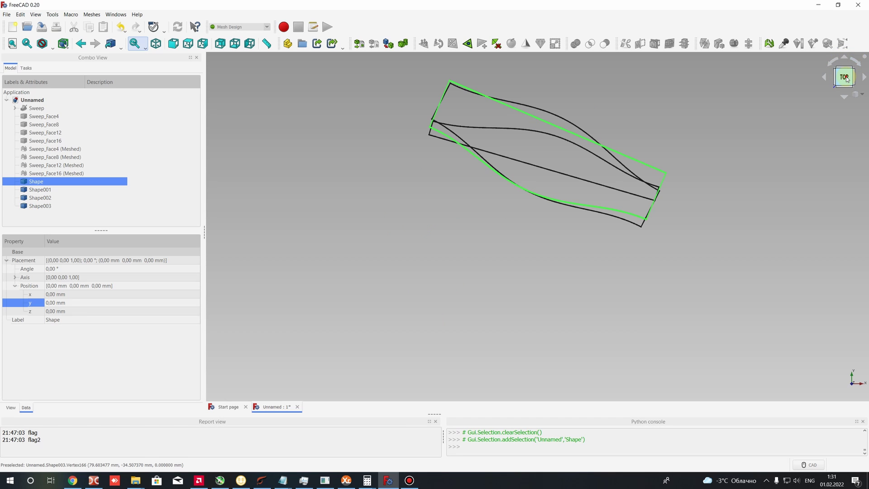
pyautogui.click(845, 78)
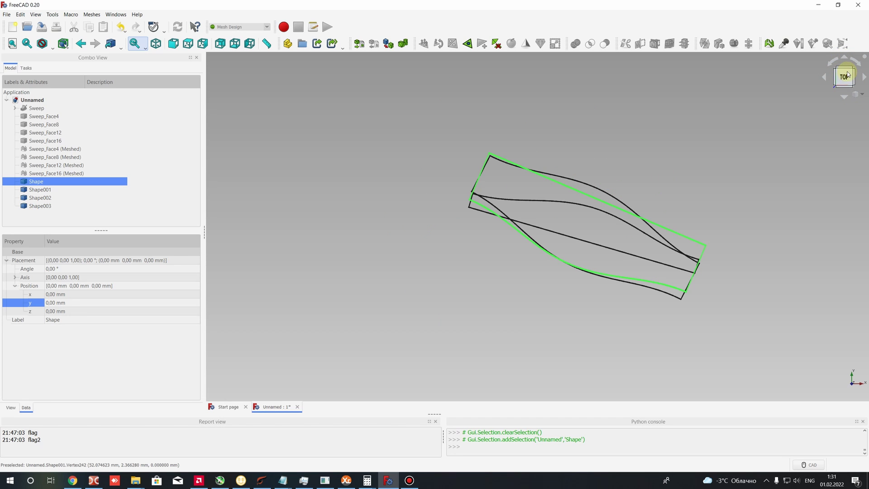
pyautogui.click(844, 80)
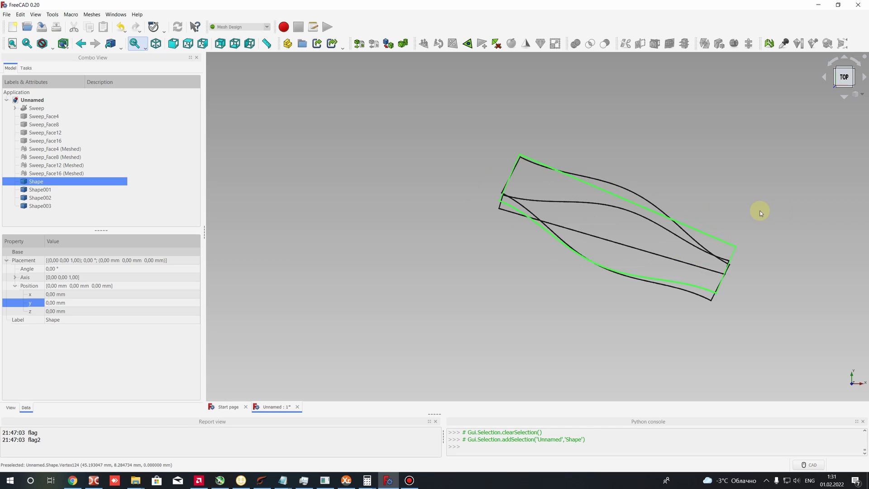
pyautogui.scroll(2, 453, 317)
pyautogui.scroll(2, 485, 140)
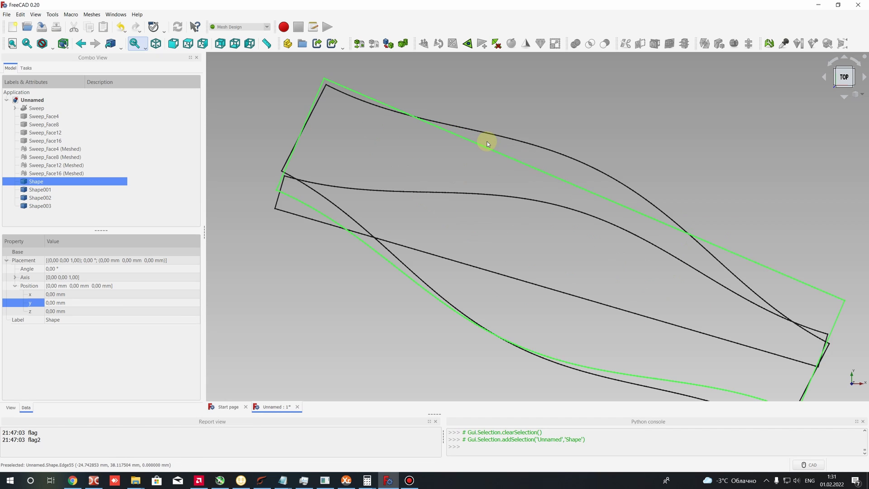
pyautogui.scroll(-2, 485, 140)
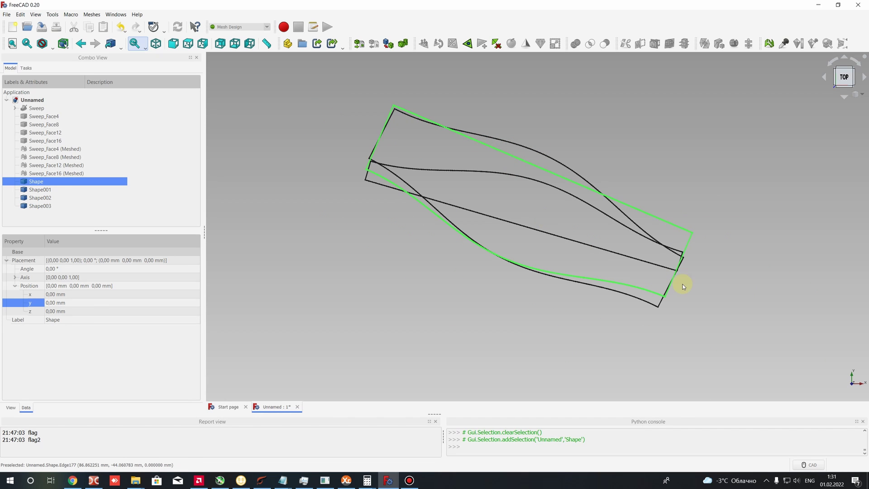
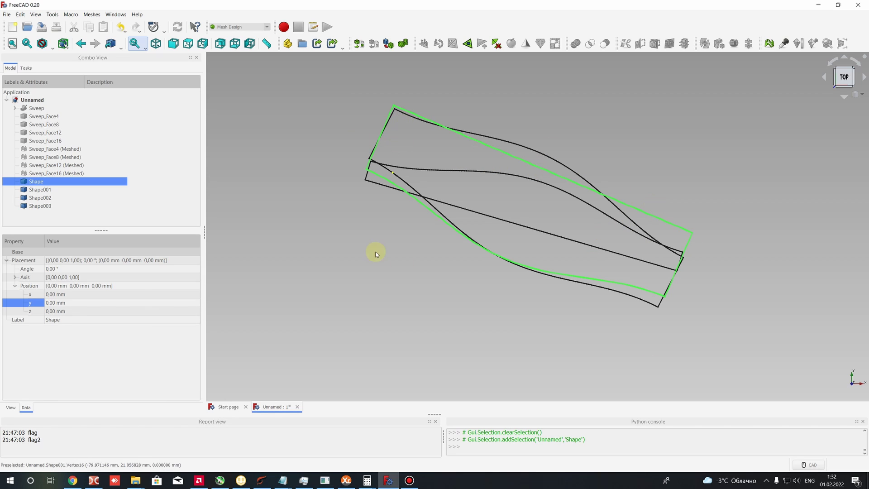
# Step: Rotate the flat outline Shape about the Z axis by setting its placement angle to 24°
pyautogui.click(47, 270)
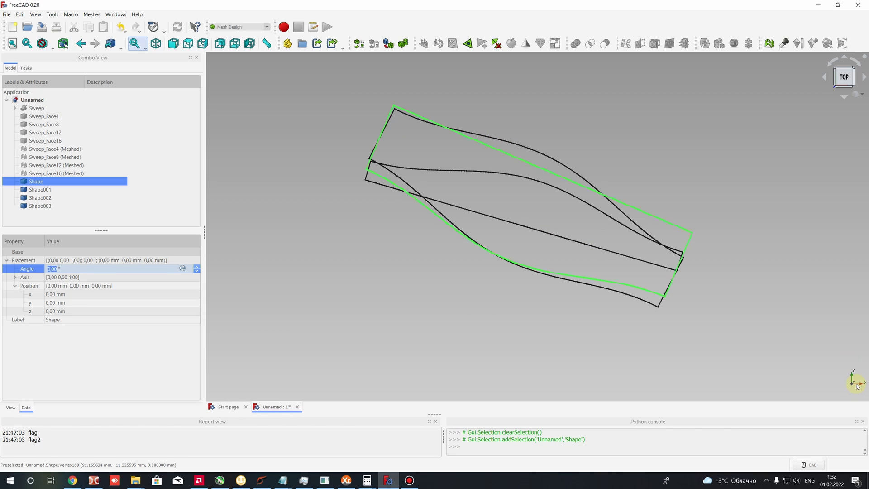
pyautogui.click(15, 277)
pyautogui.click(53, 270)
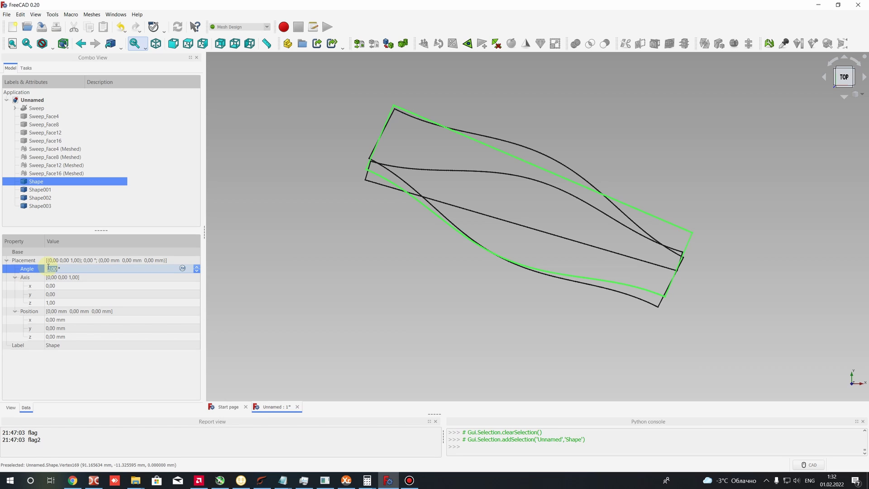
pyautogui.write('1')
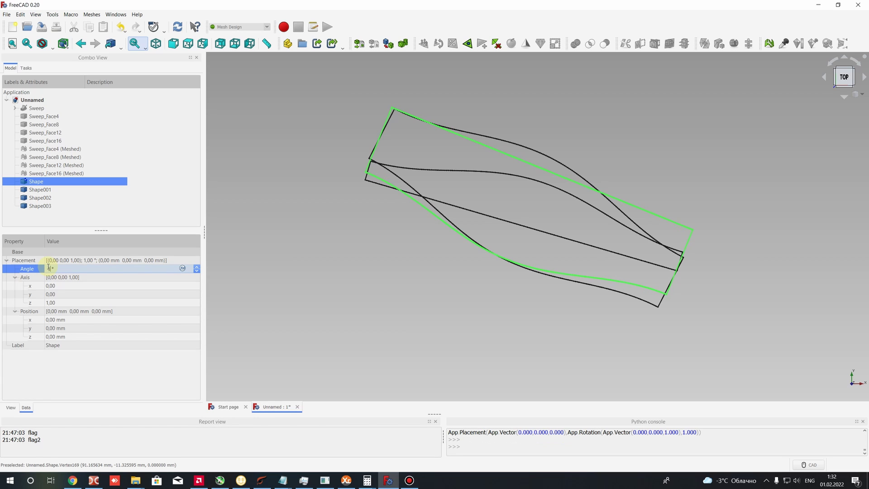
pyautogui.press('BackSpace')
pyautogui.write('20')
pyautogui.write('5')
pyautogui.press('BackSpace')
pyautogui.write('4')
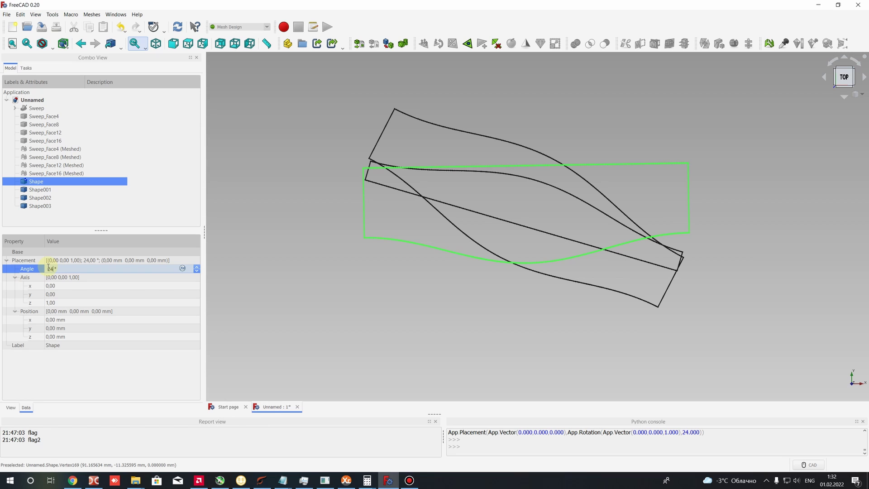
# Step: Rotate the flat outline Shape001 about the Z axis by setting its placement angle to 28.10°
pyautogui.click(36, 190)
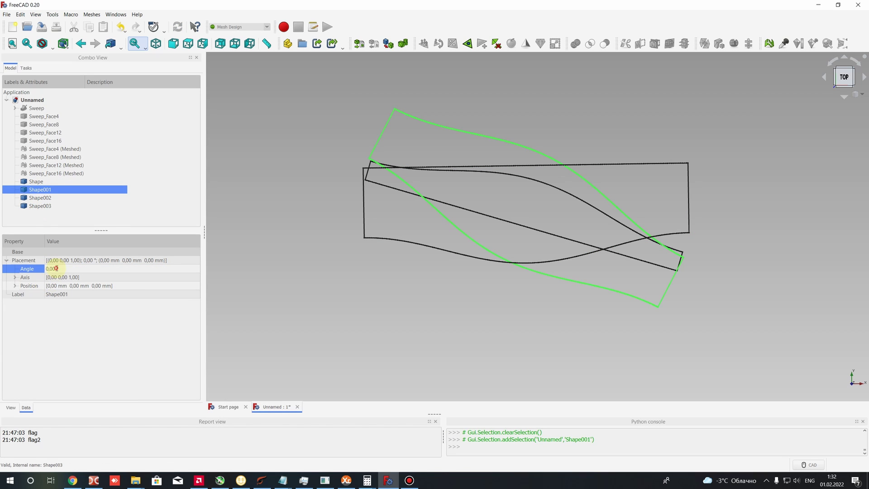
pyautogui.click(36, 182)
pyautogui.click(40, 189)
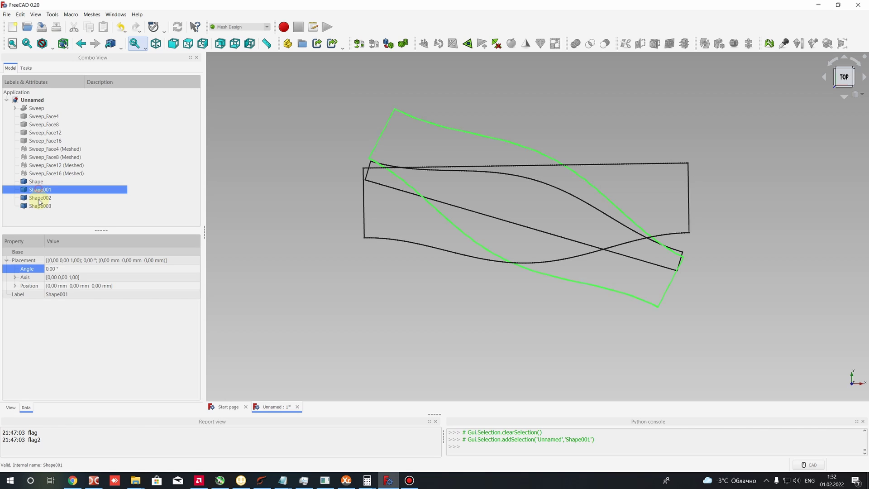
pyautogui.click(53, 268)
pyautogui.write('20')
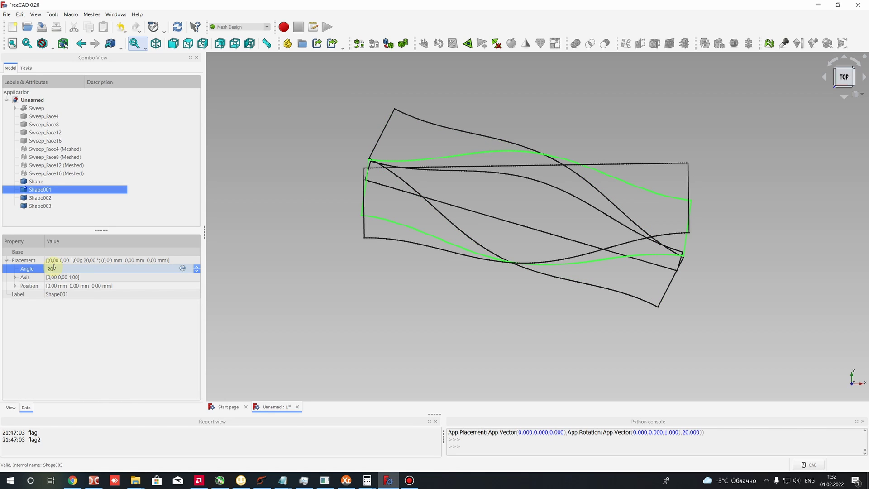
pyautogui.scroll(10, 53, 267)
pyautogui.scroll(-20, 53, 267)
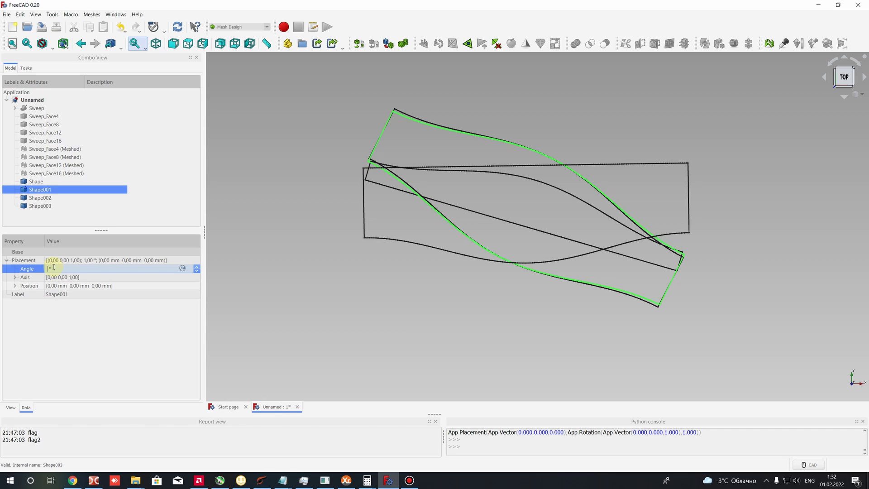
pyautogui.scroll(18, 54, 268)
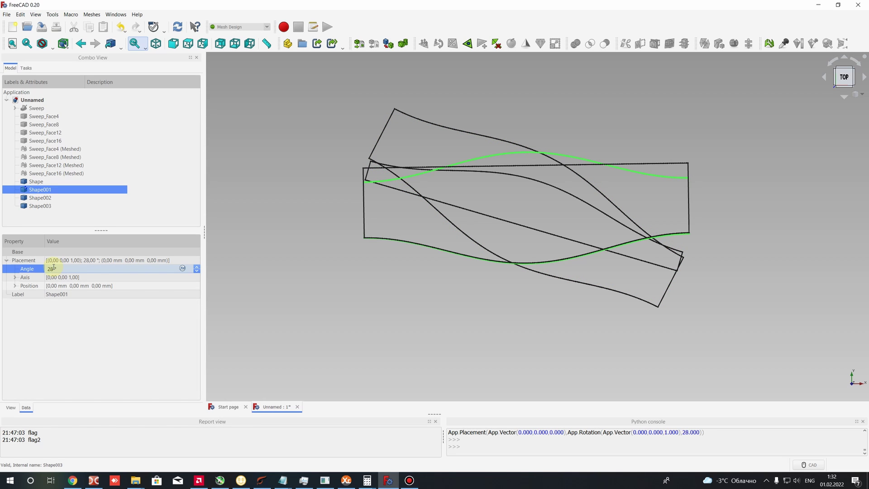
pyautogui.scroll(1, 53, 268)
pyautogui.scroll(-15, 53, 268)
pyautogui.scroll(14, 53, 267)
# Step: Adjust the placement angle of Shape002 about the Z axis until the outline lies level over Shape001
pyautogui.click(37, 198)
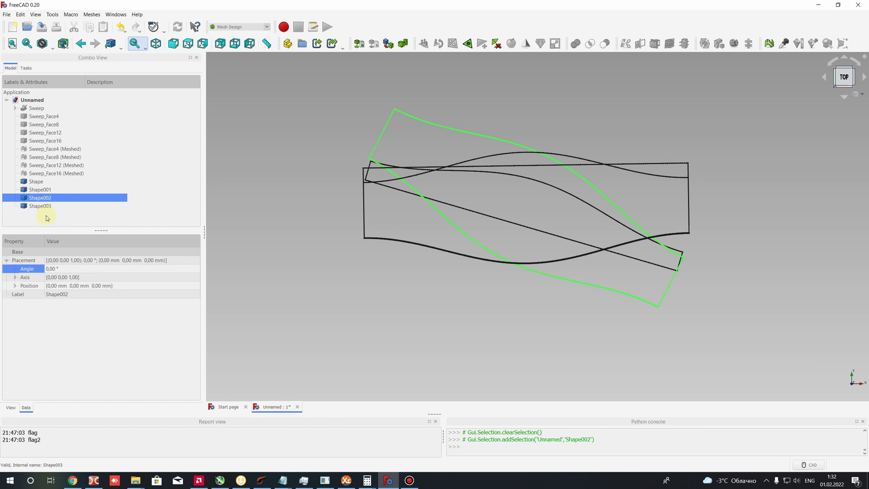
pyautogui.click(53, 269)
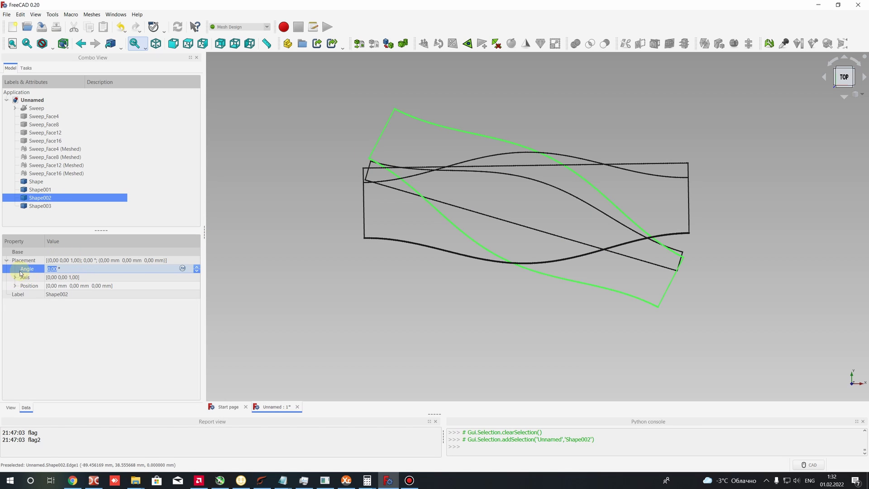
pyautogui.write('30')
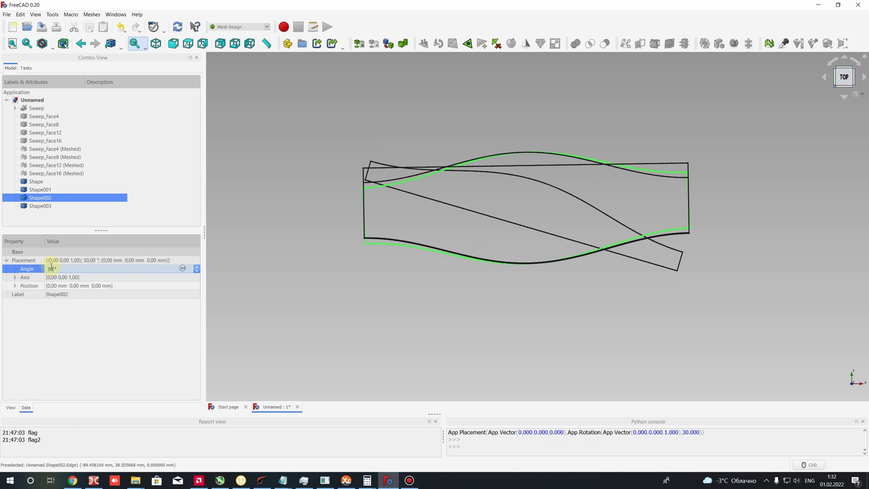
pyautogui.press('BackSpace')
pyautogui.press('BackSpace')
pyautogui.write('25')
pyautogui.scroll(2, 51, 267)
# Step: Adjust the placement angle of Shape003 about the Z axis until its straight edge runs nearly horizontal
pyautogui.click(38, 206)
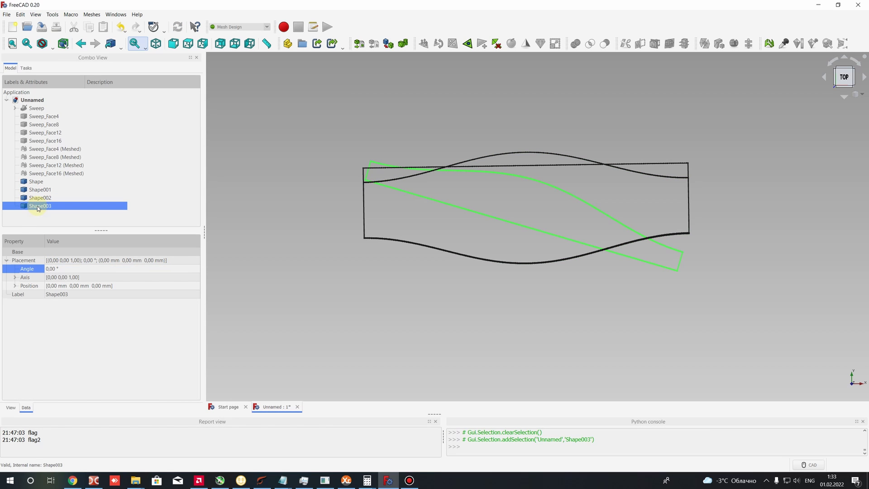
pyautogui.click(55, 270)
pyautogui.write('20')
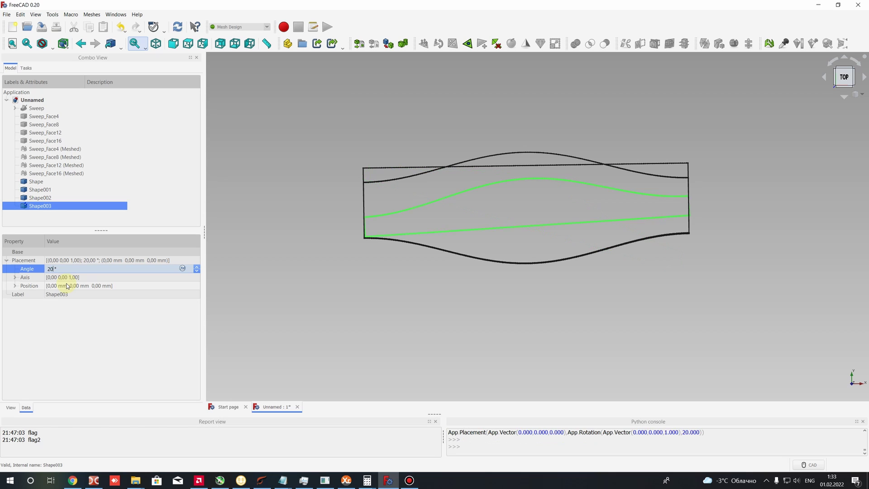
pyautogui.press('BackSpace')
pyautogui.write('9')
pyautogui.press('BackSpace')
pyautogui.write('8')
pyautogui.press('BackSpace')
pyautogui.write('5')
pyautogui.press('Down')
pyautogui.click(42, 182)
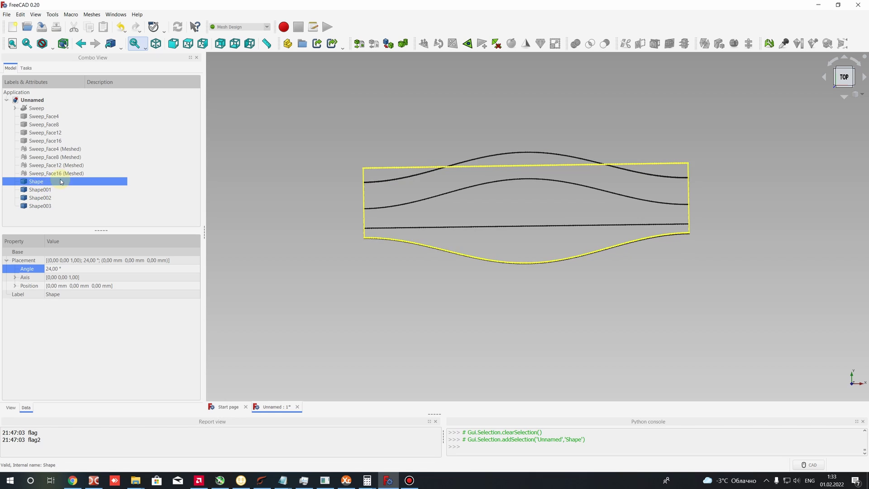
pyautogui.click(48, 190)
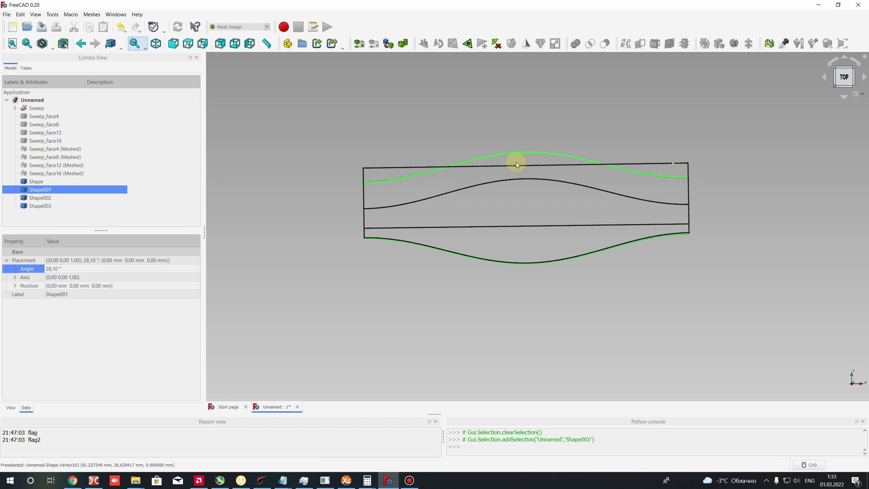
pyautogui.scroll(-10, 507, 233)
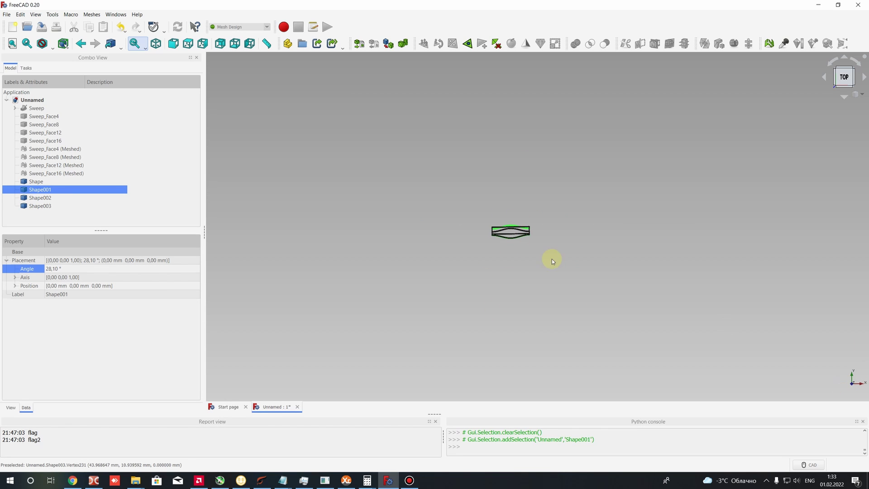
pyautogui.scroll(8, 480, 227)
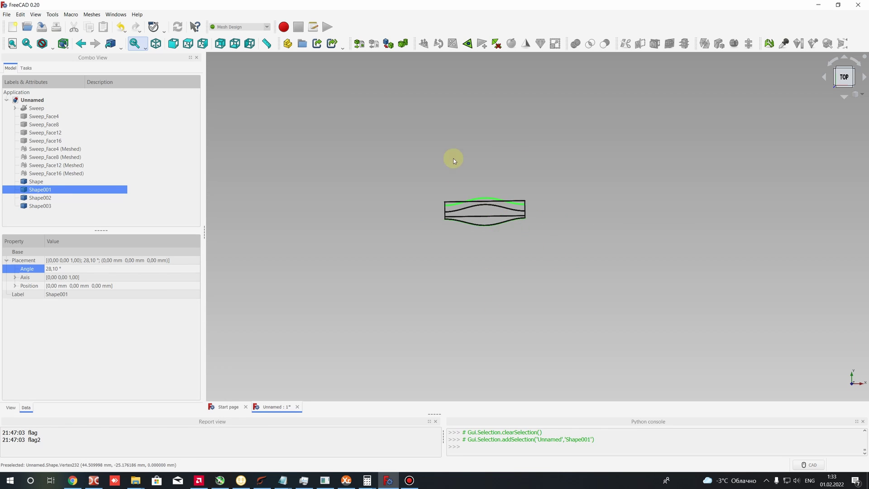
pyautogui.click(37, 183)
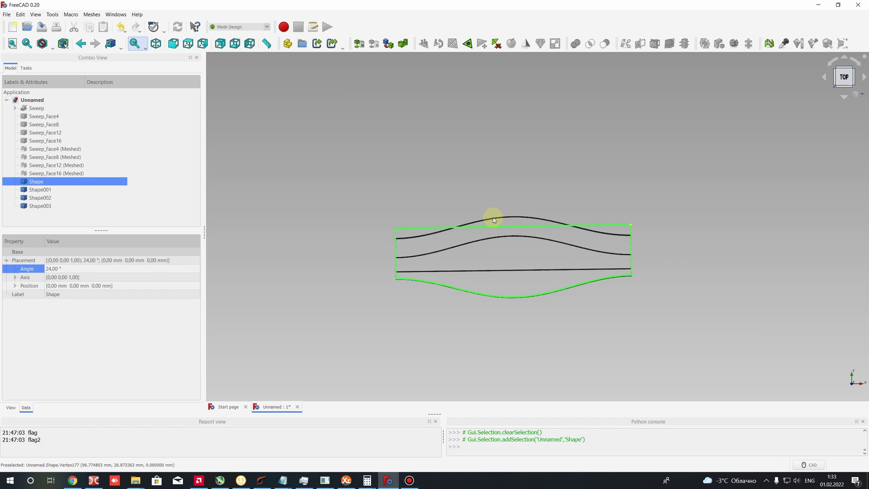
# Step: Shift the flat outline Shape001 along the Y axis by setting its placement position to 80 mm
pyautogui.click(24, 191)
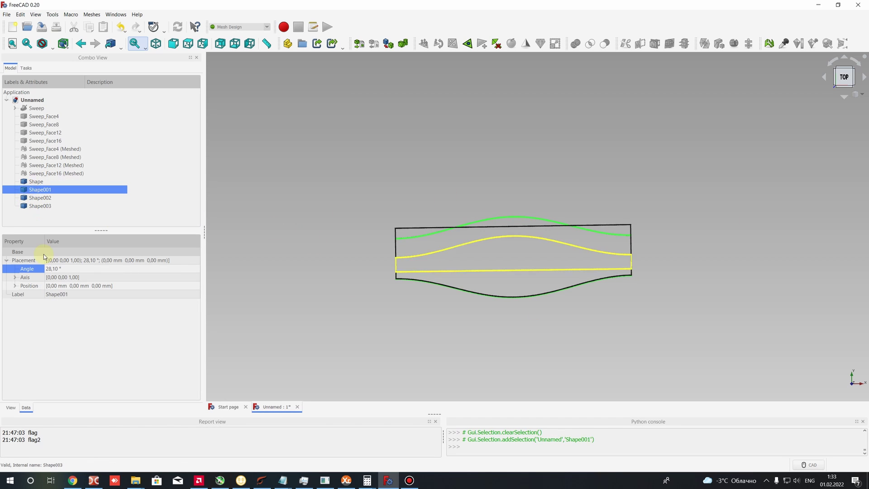
pyautogui.click(15, 278)
pyautogui.click(60, 295)
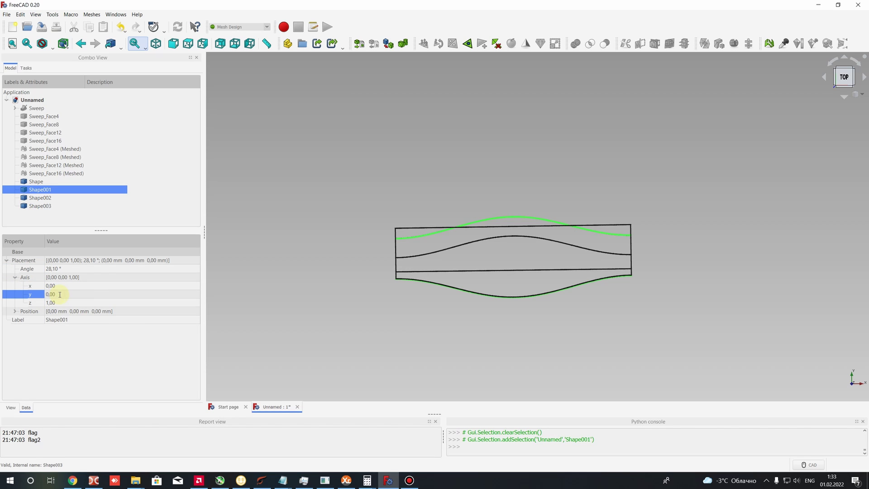
pyautogui.click(15, 278)
pyautogui.click(15, 286)
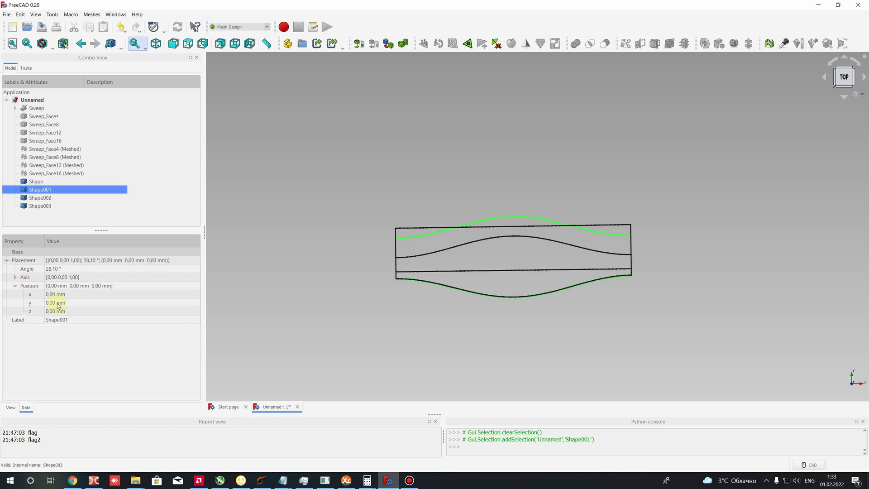
pyautogui.click(55, 303)
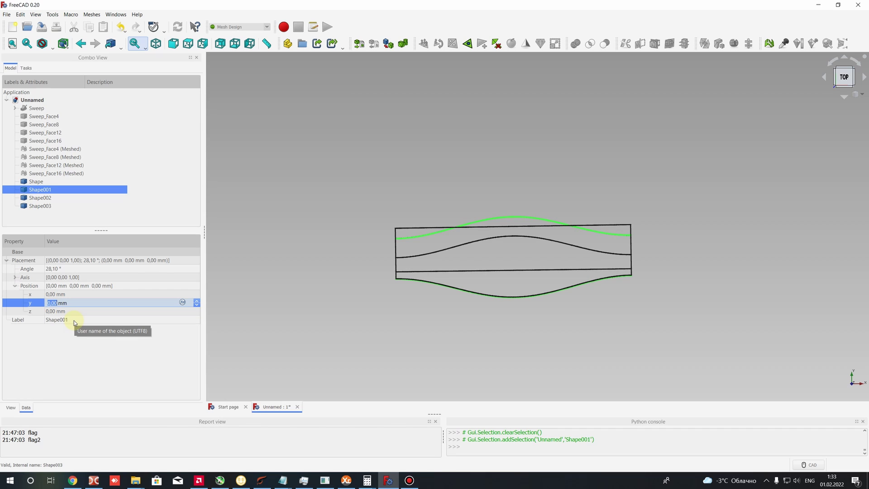
pyautogui.write('50')
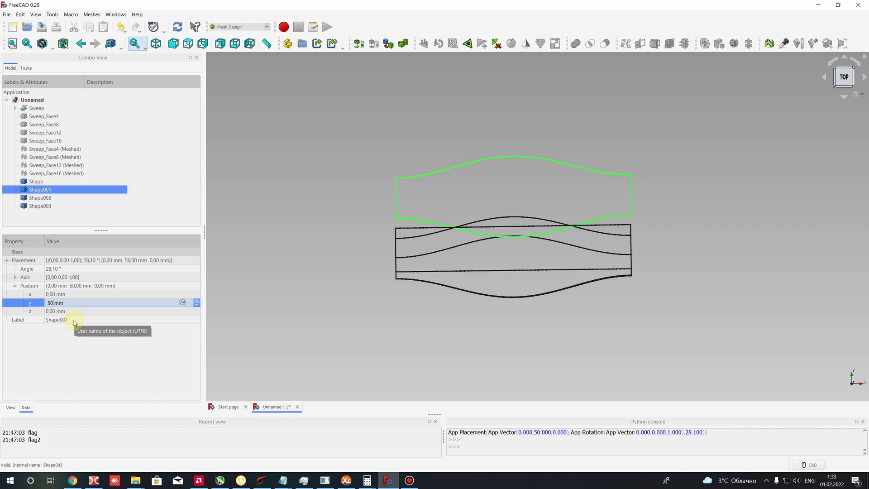
pyautogui.press('BackSpace')
pyautogui.press('BackSpace')
pyautogui.write('80')
# Step: Shift the flat outline Shape002 along the Y axis by setting its placement position to 80*2 mm
pyautogui.click(37, 199)
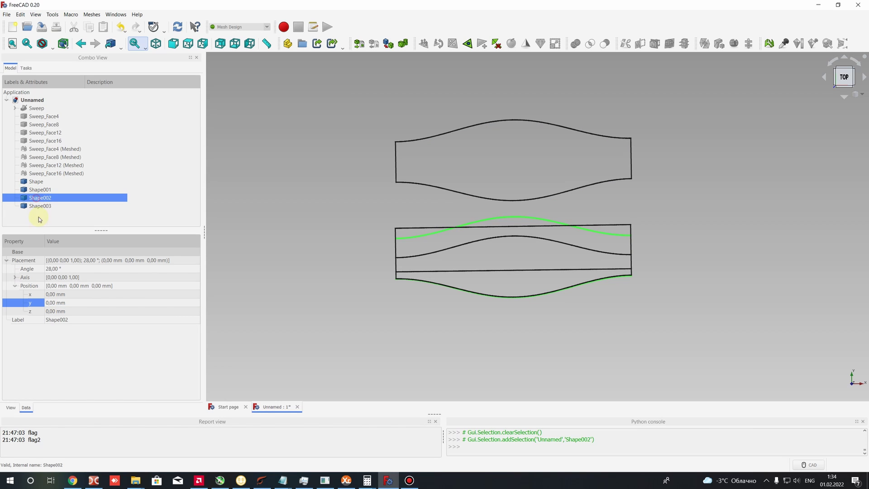
pyautogui.doubleClick(53, 303)
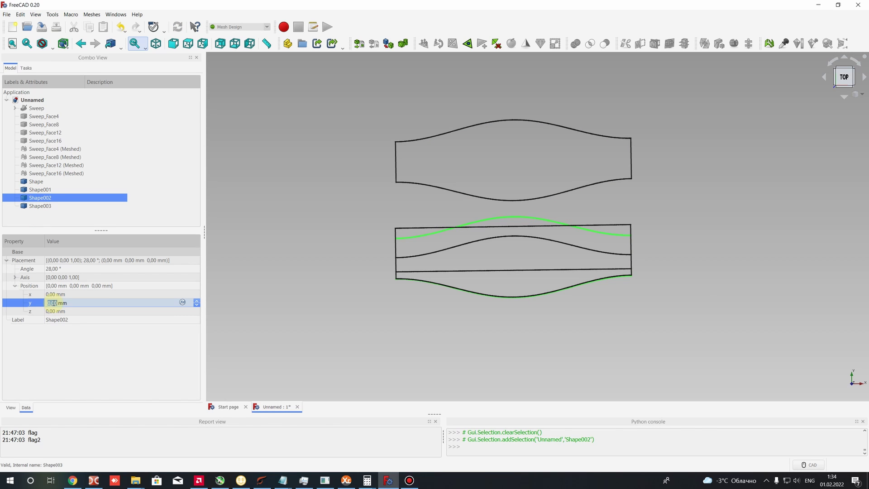
pyautogui.write('80')
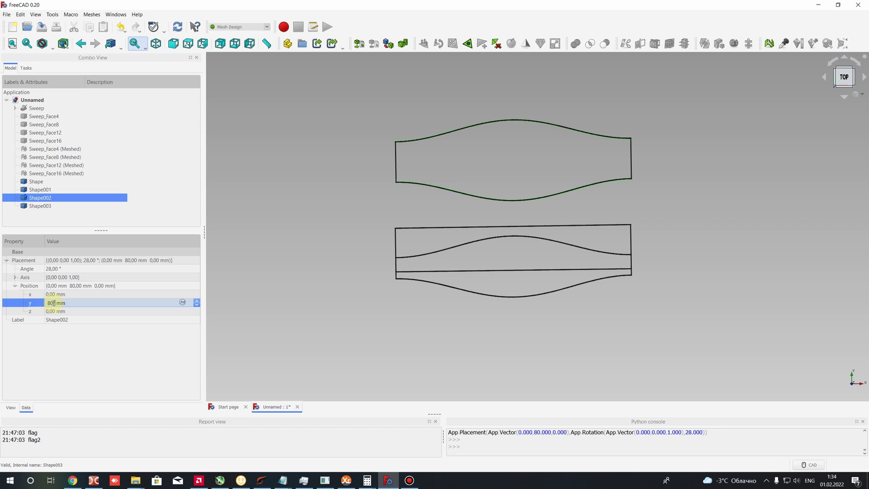
pyautogui.write('*2')
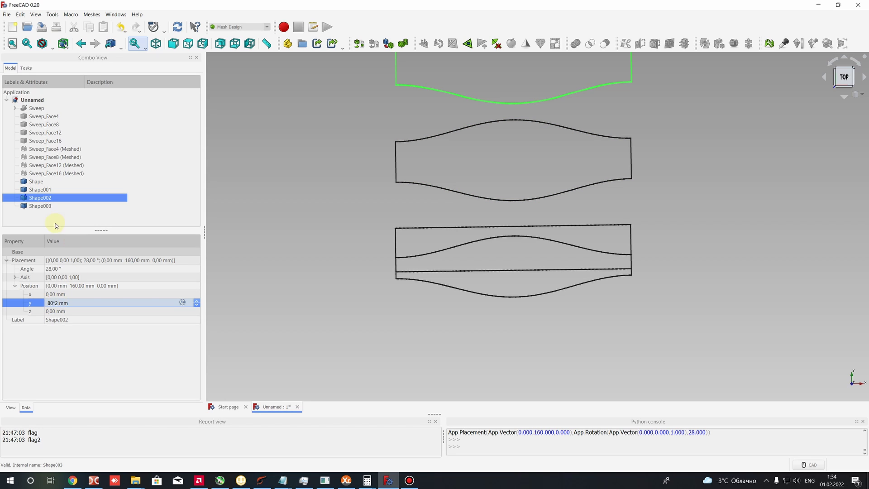
# Step: Shift the flat outline Shape003 along the Y axis by setting its placement position to 80*3 mm
pyautogui.click(45, 209)
pyautogui.scroll(-4, 386, 162)
pyautogui.scroll(3, 376, 207)
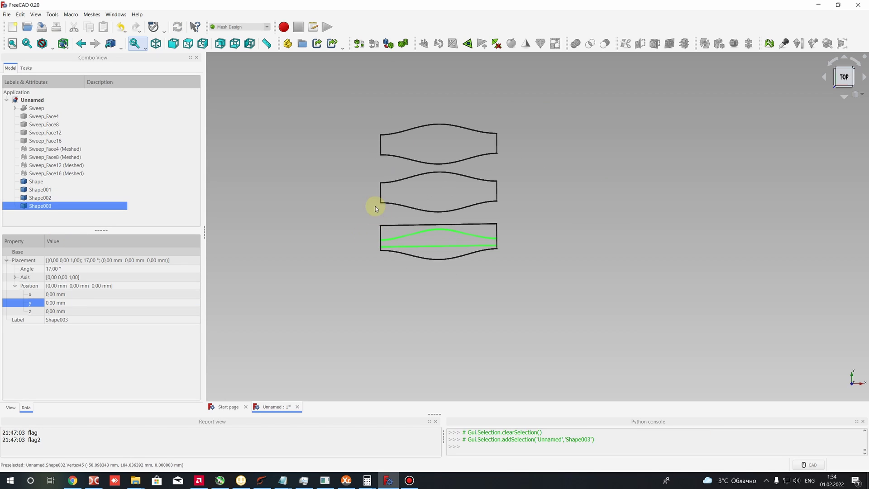
pyautogui.click(53, 302)
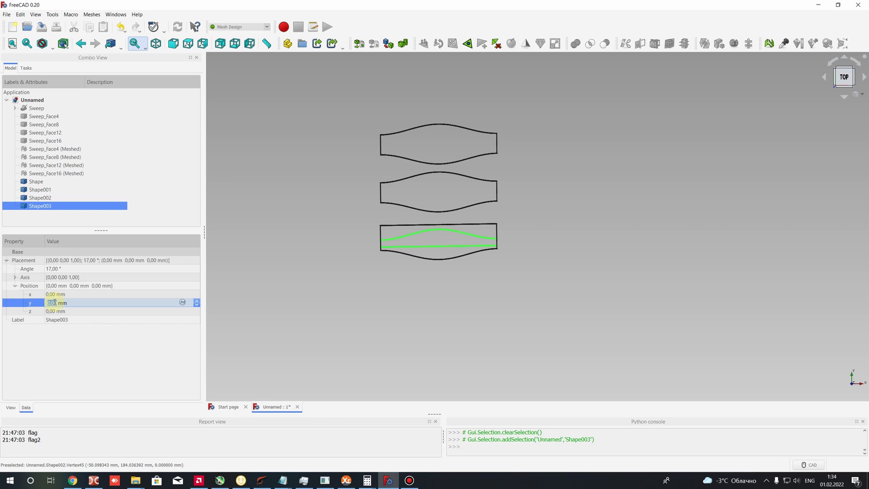
pyautogui.write('80*3')
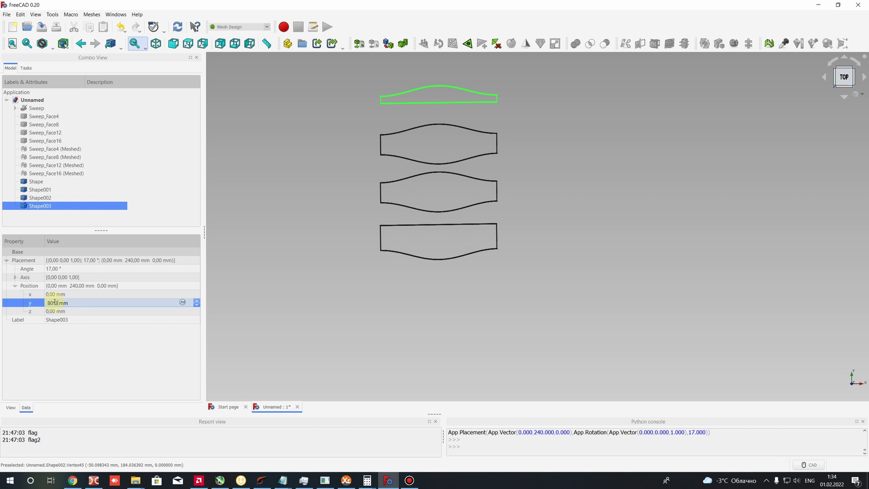
pyautogui.click(256, 122)
pyautogui.scroll(3, 508, 191)
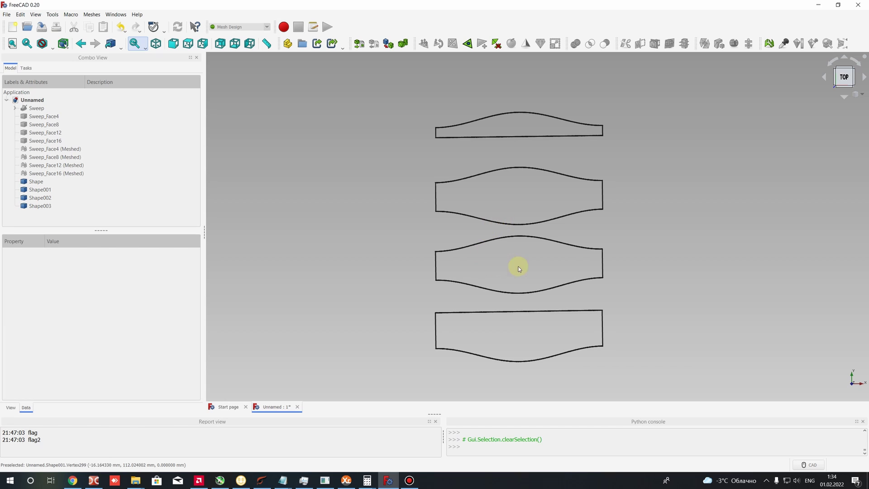
# Step: Switch to the Part workbench and extrude the flat outline Shape 1 mm along its normal as a solid
pyautogui.moveTo(452, 240); pyautogui.dragTo(513, 203, button='middle')
pyautogui.scroll(-3, 447, 171)
pyautogui.click(30, 181)
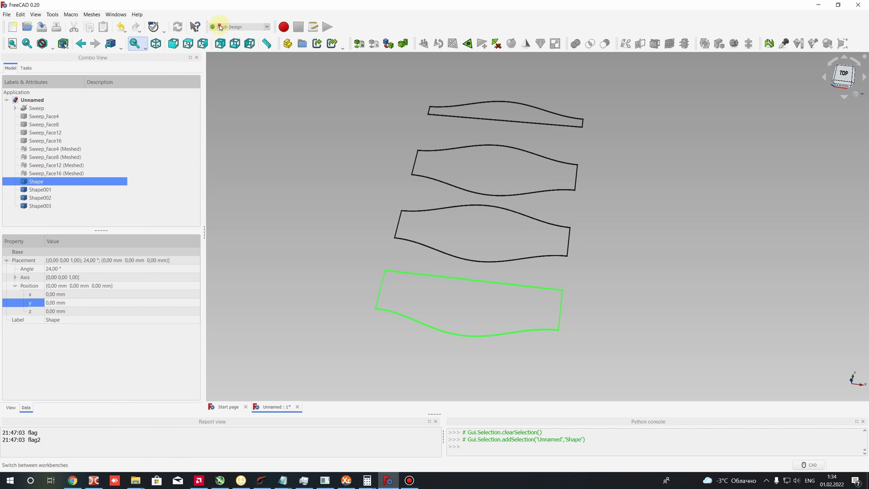
pyautogui.click(240, 27)
pyautogui.click(228, 102)
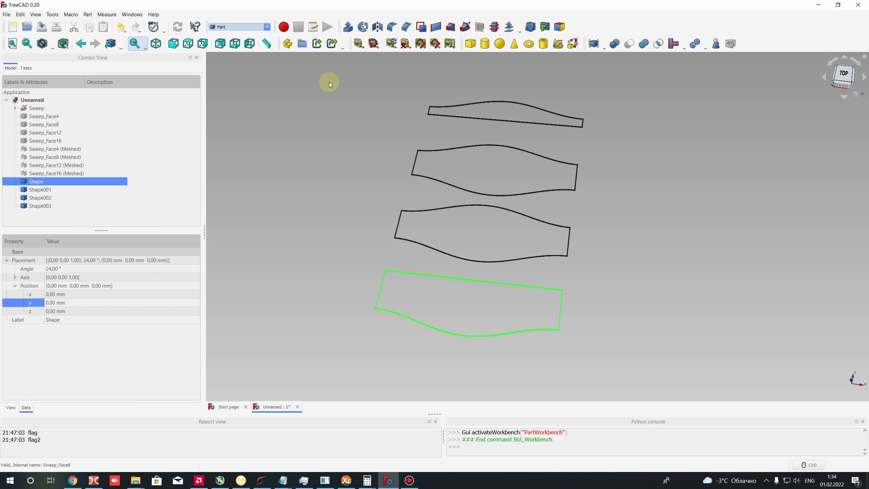
pyautogui.click(347, 28)
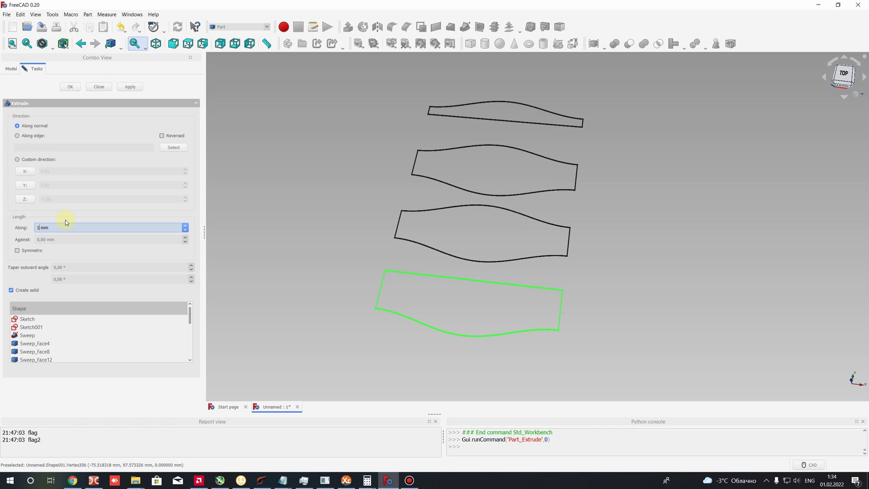
pyautogui.click(69, 87)
# Step: Examine the extruded plate's face and edges up close and alongside the remaining outlines
pyautogui.scroll(3, 455, 314)
pyautogui.click(425, 278)
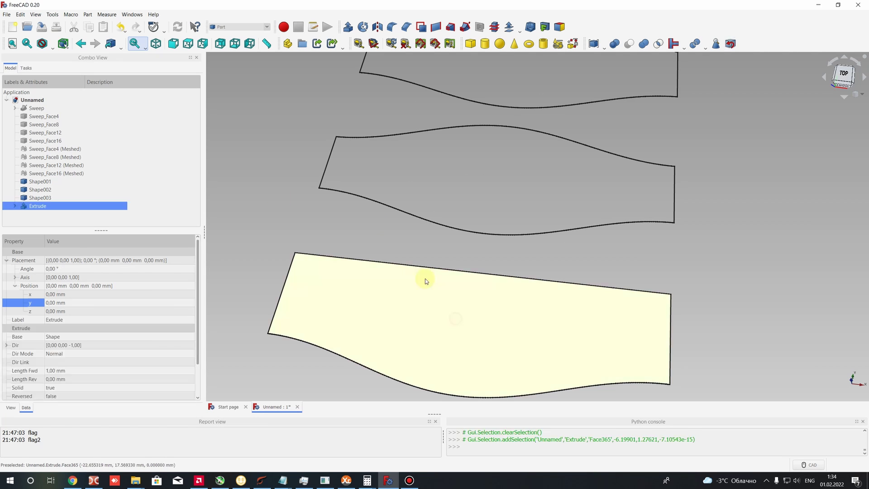
pyautogui.scroll(-3, 362, 262)
pyautogui.click(299, 234)
pyautogui.moveTo(324, 251); pyautogui.dragTo(471, 320, button='middle')
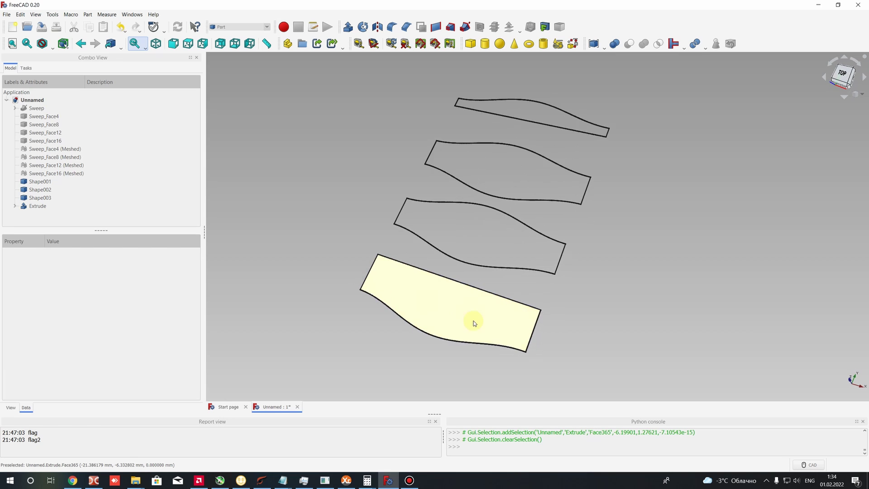
pyautogui.scroll(5, 264, 164)
pyautogui.scroll(-4, 329, 199)
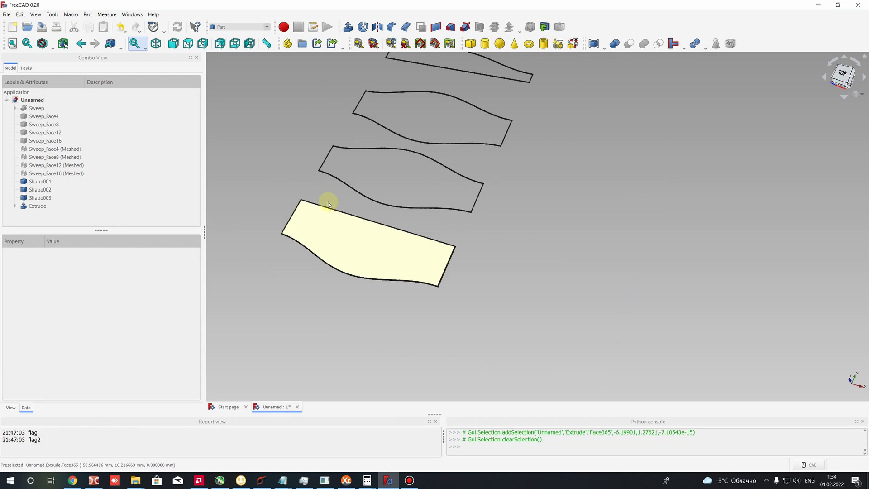
pyautogui.scroll(2, 218, 202)
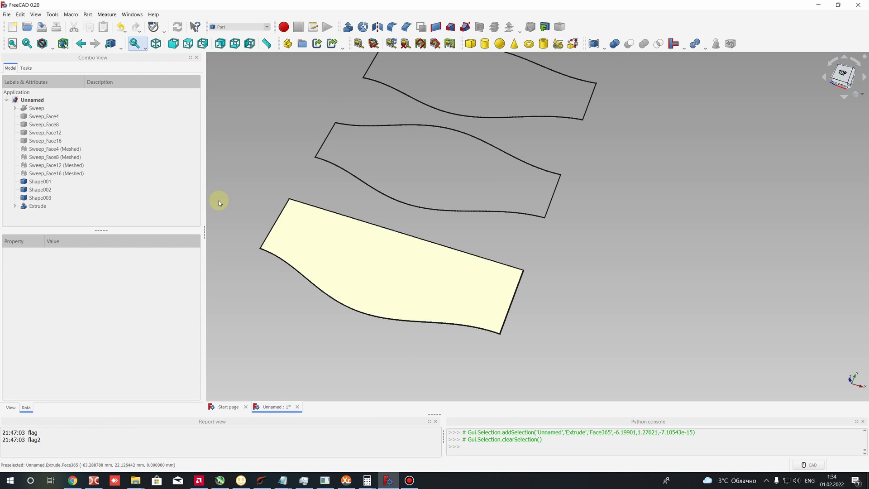
# Step: Extrude the flat outline Shape001 1 mm along its normal as a solid
pyautogui.click(36, 183)
pyautogui.scroll(-3, 258, 161)
pyautogui.scroll(2, 246, 166)
pyautogui.scroll(-1, 246, 166)
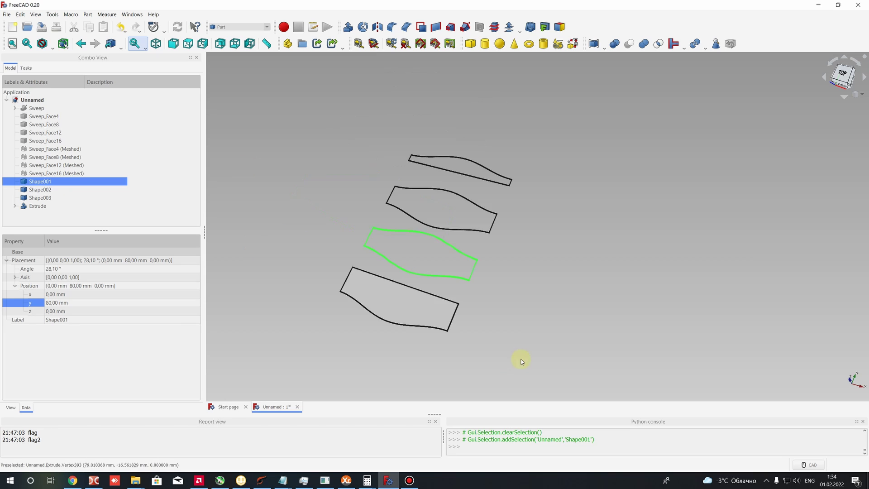
pyautogui.scroll(2, 368, 241)
pyautogui.click(39, 189)
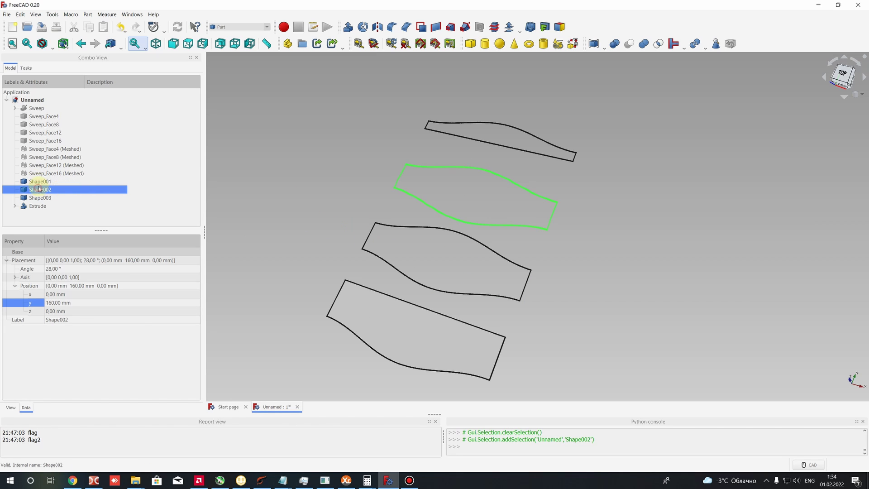
pyautogui.click(42, 199)
pyautogui.click(41, 190)
pyautogui.click(40, 182)
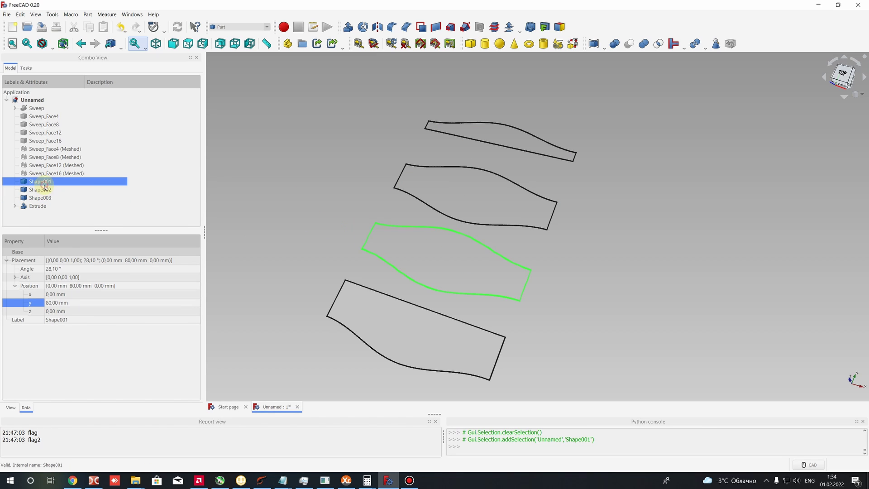
pyautogui.click(348, 26)
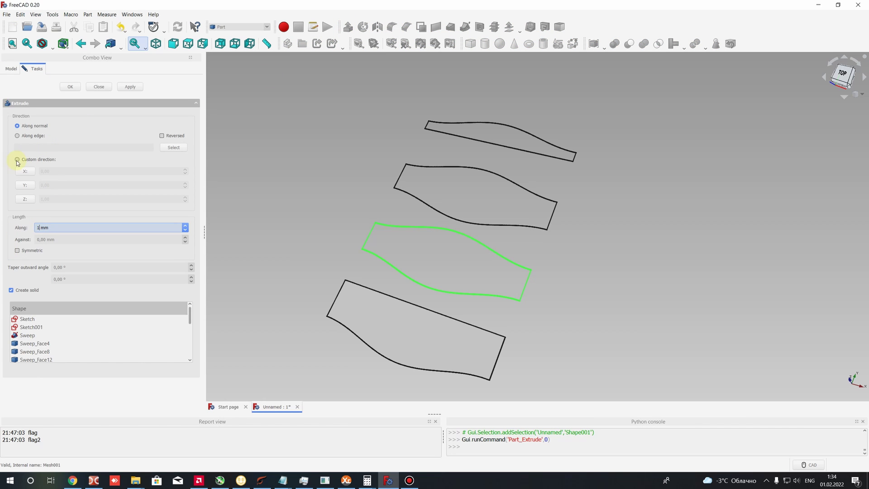
pyautogui.click(71, 87)
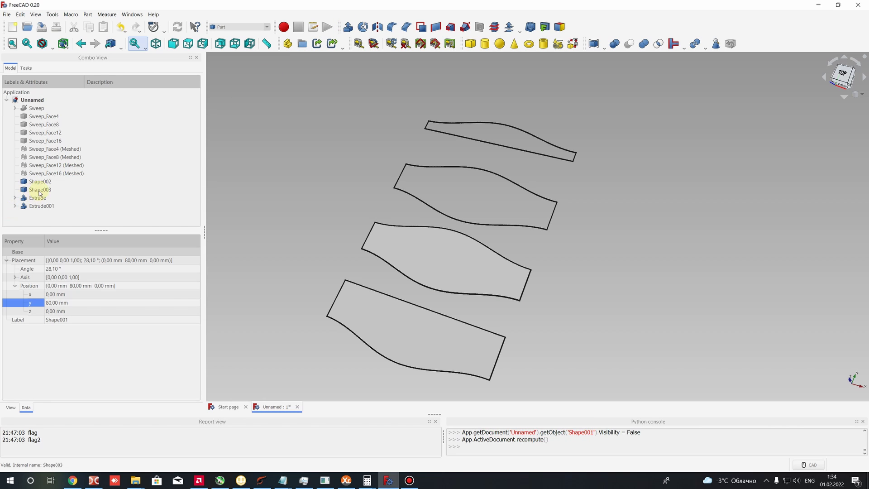
# Step: Extrude the flat outline Shape002 1 mm along its normal as a solid
pyautogui.click(40, 181)
pyautogui.click(348, 27)
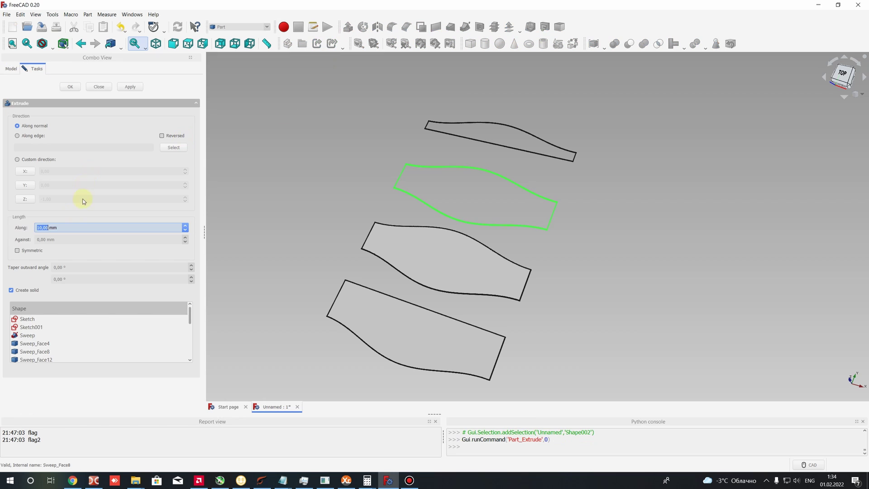
pyautogui.click(70, 86)
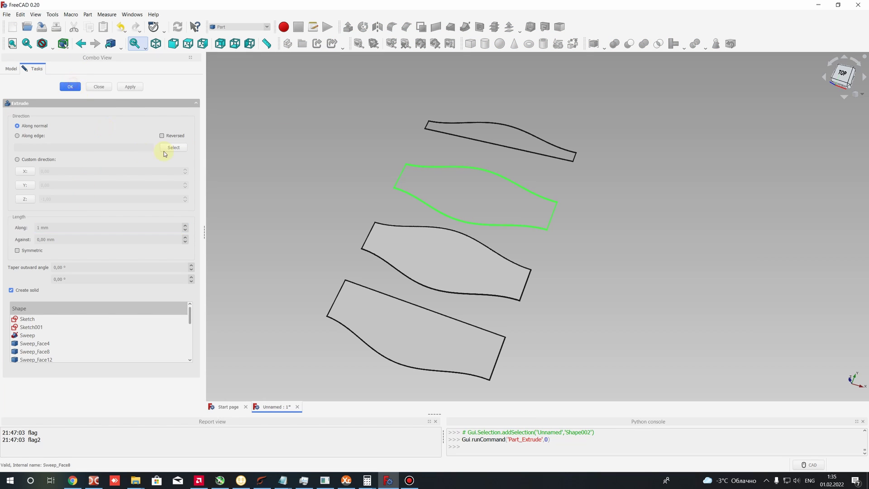
# Step: Extrude the flat outline Shape003 along its normal into a thin solid plate like the other three patterns
pyautogui.click(40, 182)
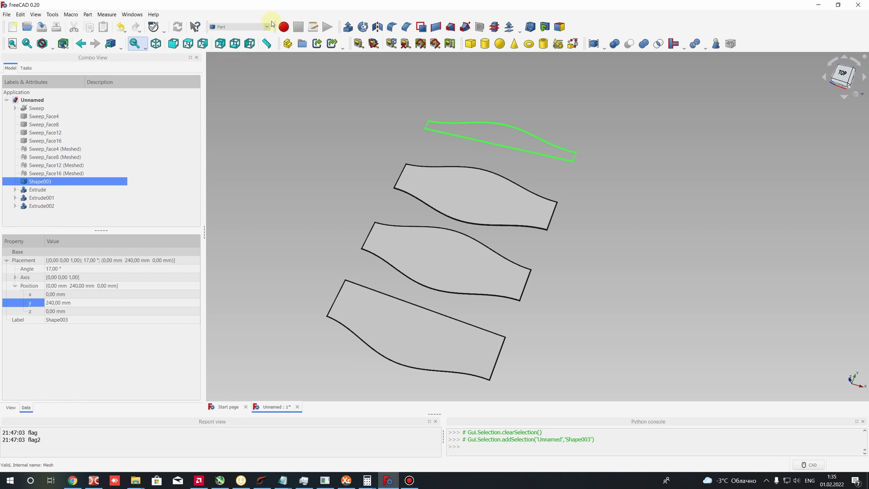
pyautogui.click(348, 26)
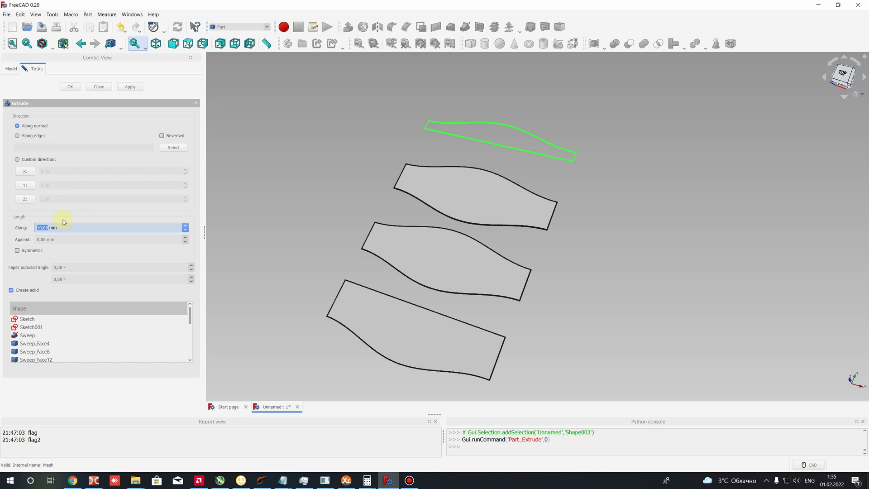
pyautogui.click(70, 86)
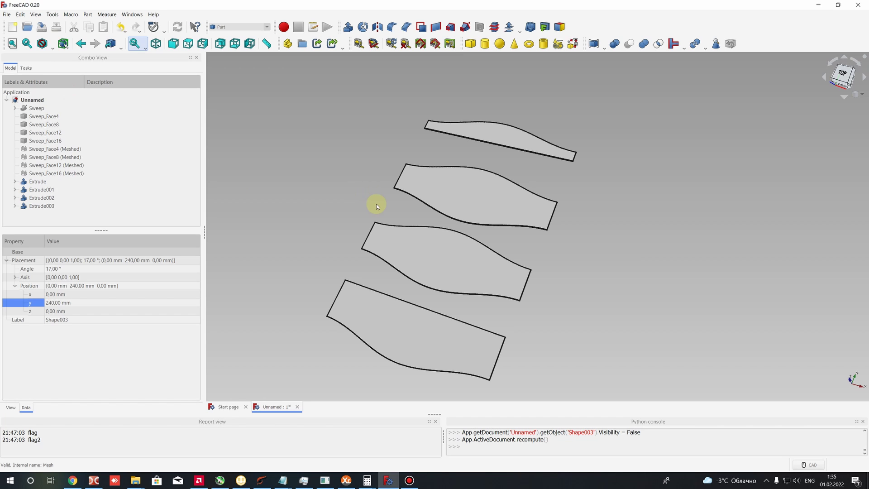
# Step: Show the Sweep pipe elbow again and view it from an angle together with the four flat plates
pyautogui.moveTo(376, 203); pyautogui.dragTo(561, 262, button='middle')
pyautogui.click(38, 109)
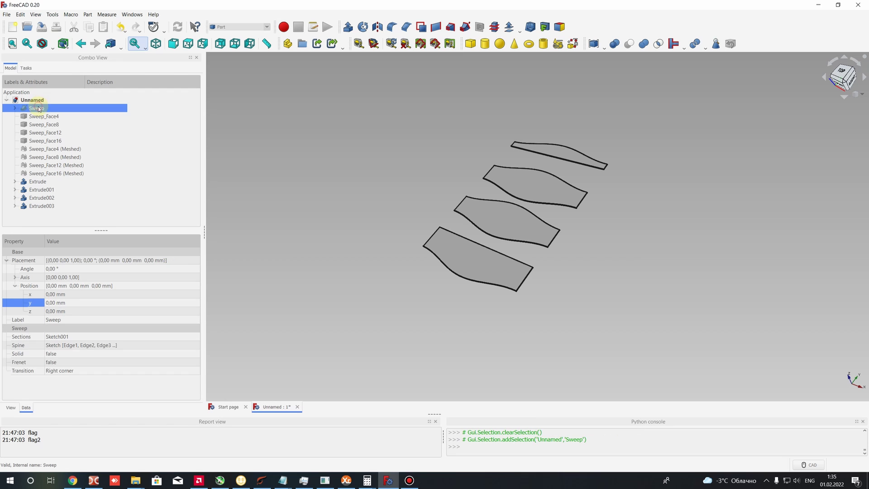
pyautogui.press('space')
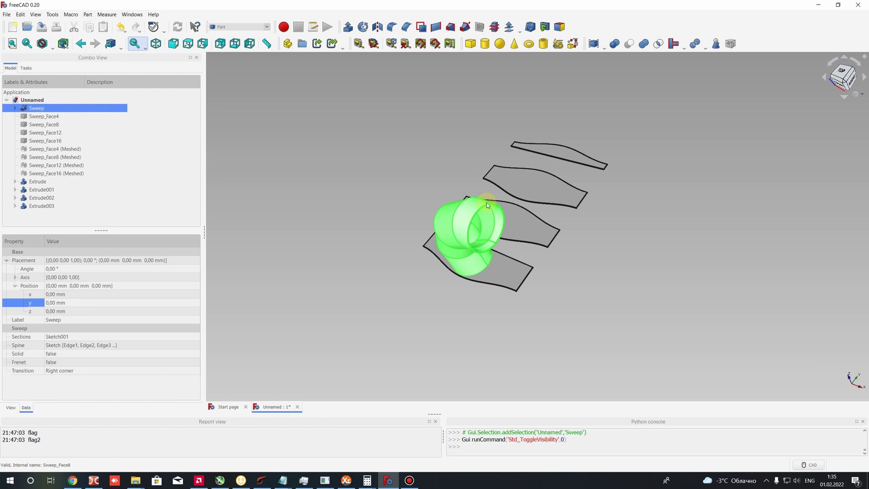
pyautogui.click(382, 291)
pyautogui.moveTo(382, 291); pyautogui.dragTo(534, 212, button='middle')
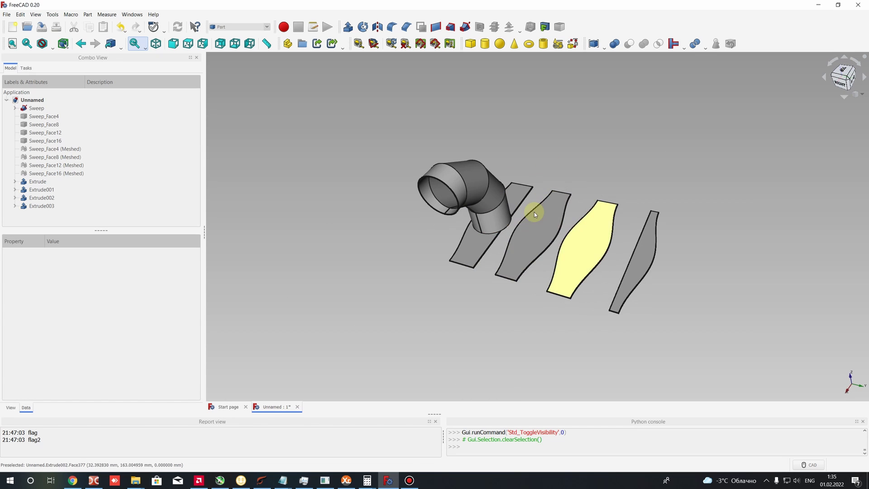
# Step: Compare the elbow's segment faces with the extruded flat plates by highlighting them one at a time
pyautogui.scroll(5, 498, 195)
pyautogui.click(404, 159)
pyautogui.scroll(-6, 474, 227)
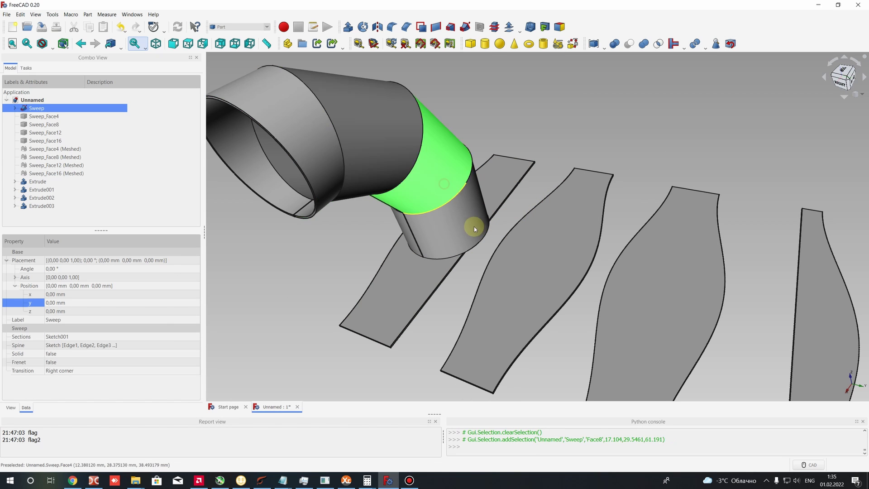
pyautogui.click(503, 244)
pyautogui.click(566, 255)
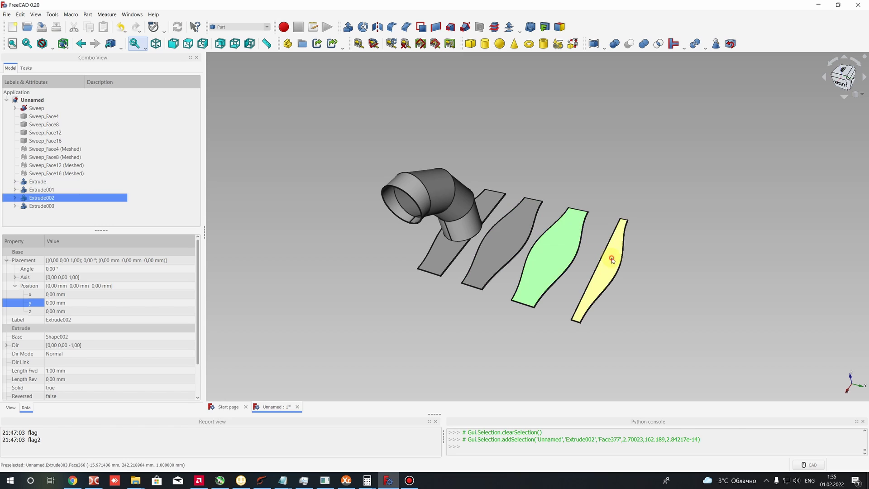
pyautogui.click(602, 262)
pyautogui.click(506, 276)
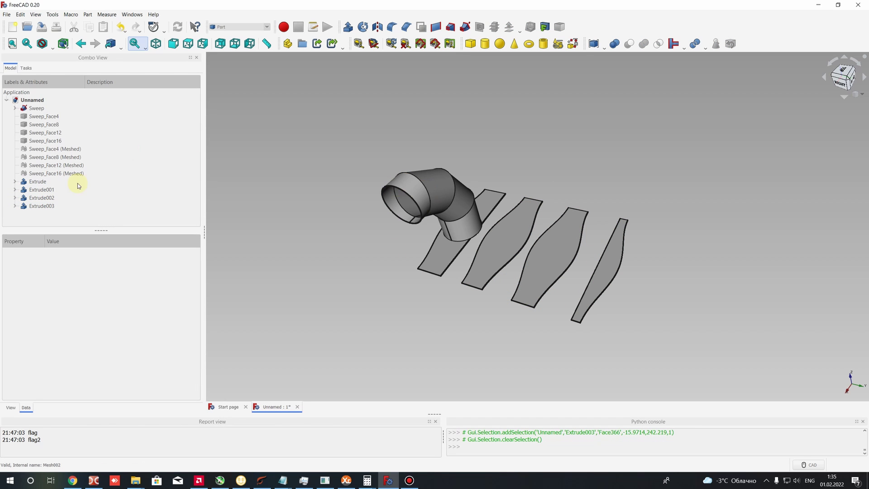
# Step: Hide the Sweep pipe elbow and view only the four extruded plates up close
pyautogui.click(31, 109)
pyautogui.press('space')
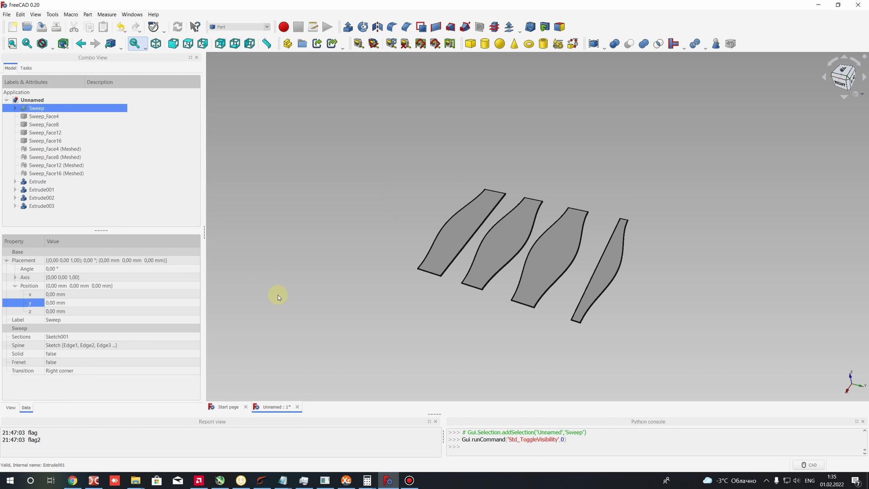
pyautogui.moveTo(278, 294); pyautogui.dragTo(469, 253, button='middle')
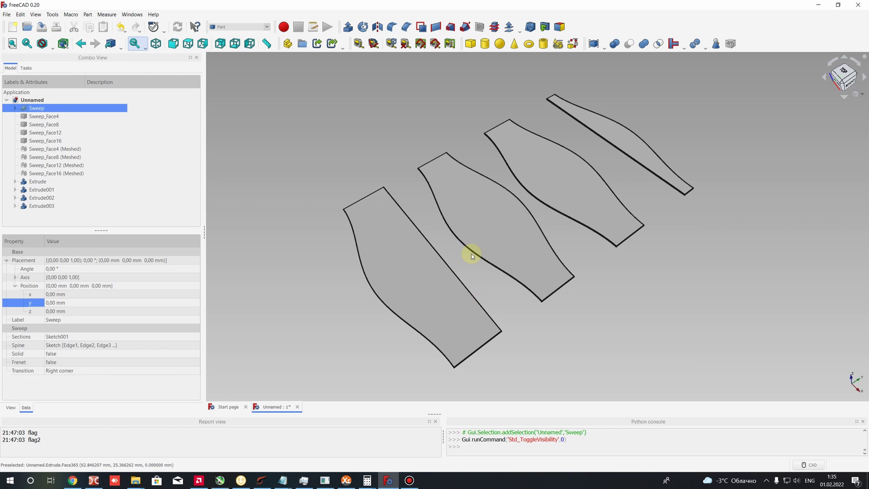
# Step: Highlight the extruded plates individually and all four together to check which model entry belongs to which pattern
pyautogui.click(40, 190)
pyautogui.click(40, 197)
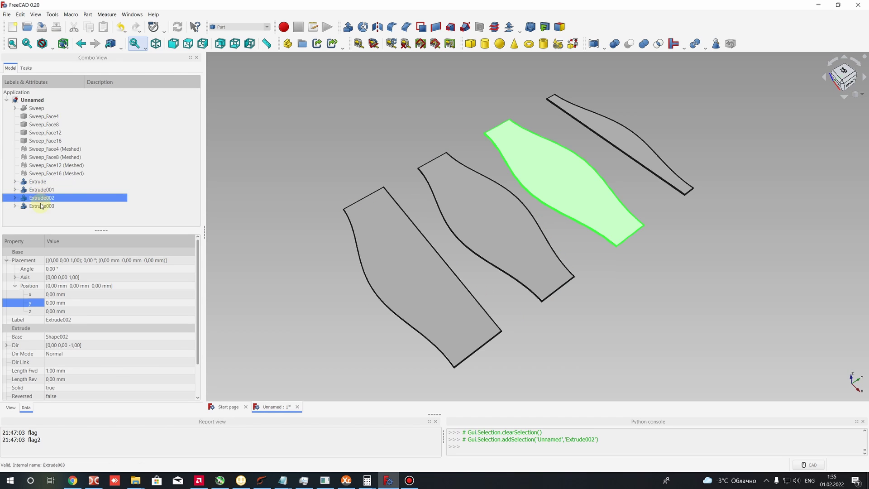
pyautogui.click(40, 206)
pyautogui.click(36, 182)
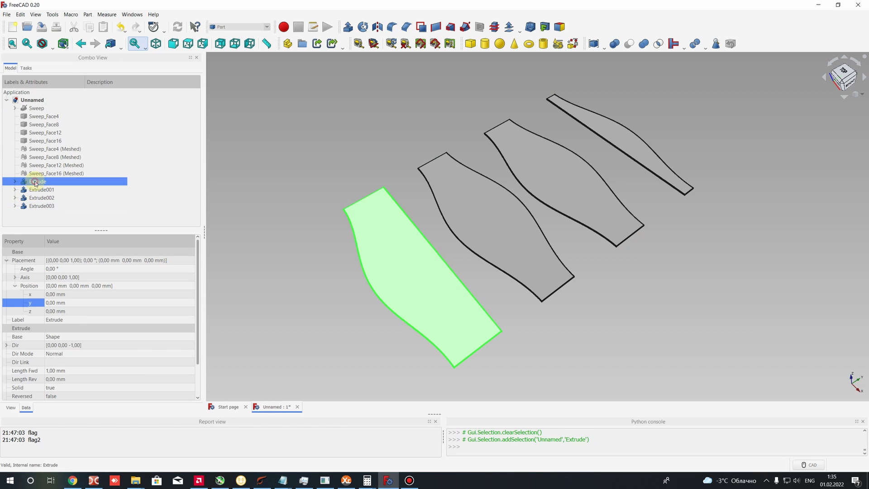
pyautogui.keyDown('shift'); pyautogui.click(40, 206); pyautogui.keyUp('shift')
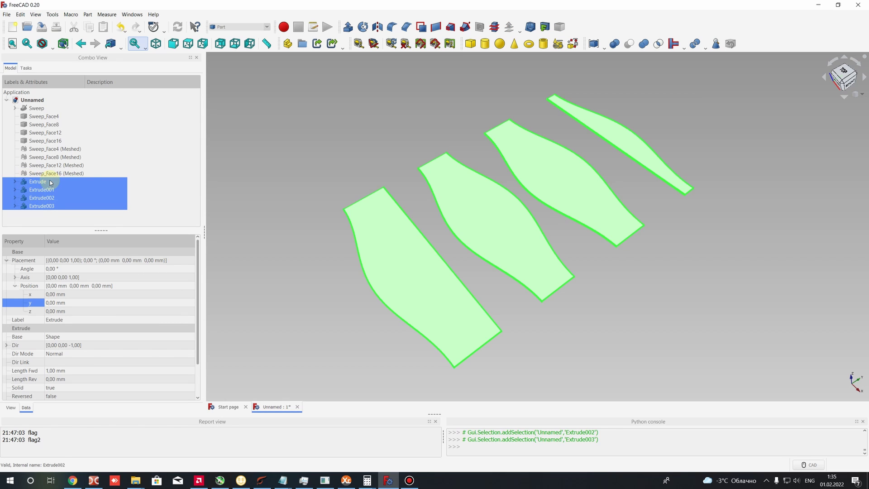
pyautogui.rightClick(43, 182)
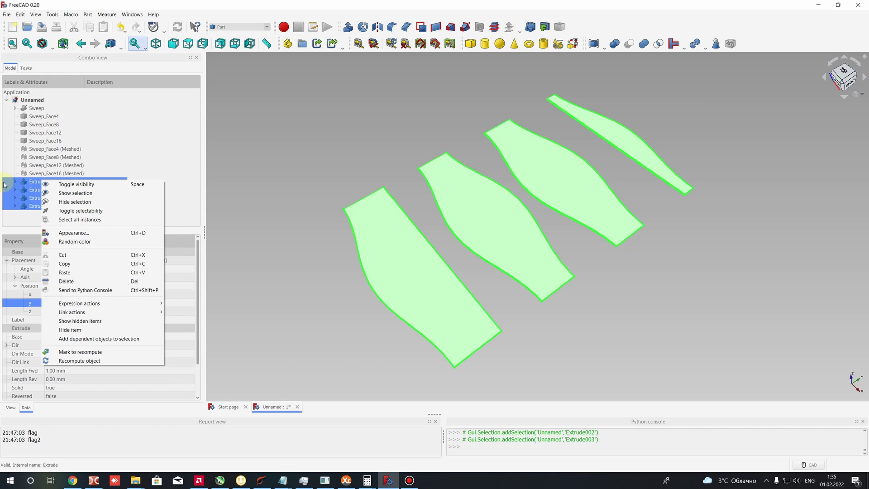
pyautogui.press('Escape')
pyautogui.click(31, 181)
pyautogui.click(44, 214)
pyautogui.click(37, 182)
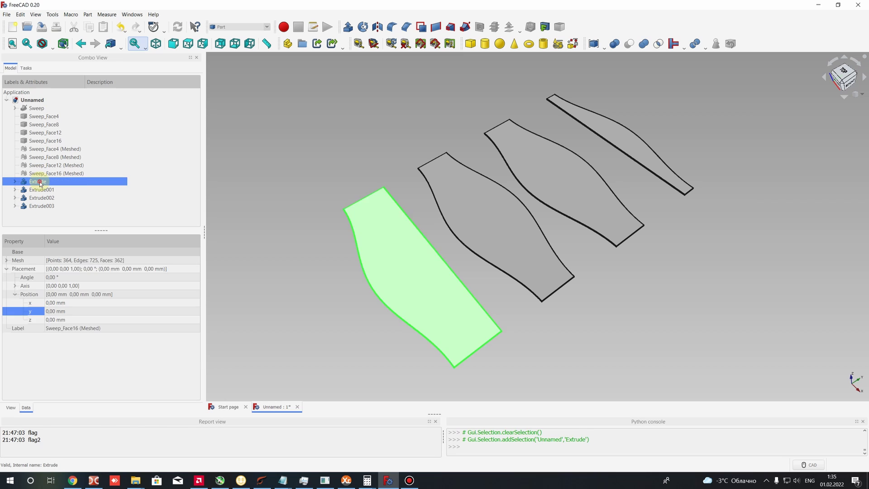
pyautogui.click(240, 91)
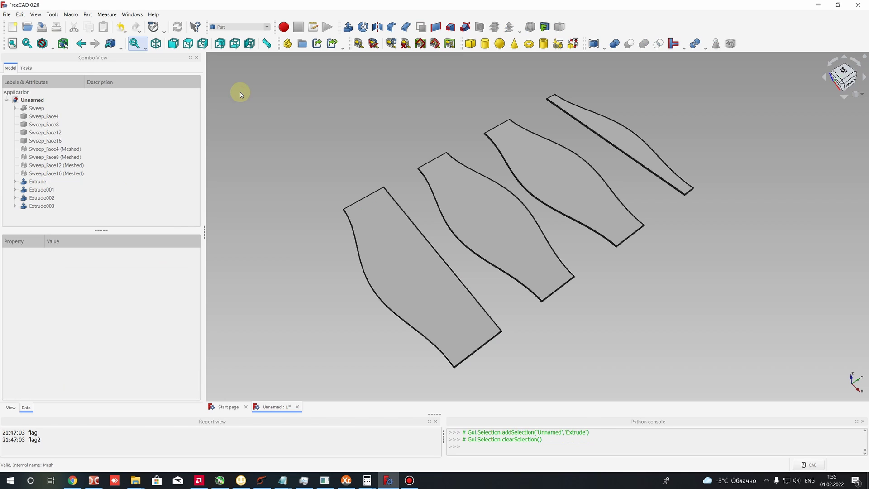
# Step: Save the document under the file name Pipe_Elbow in the Wrap_Feature_in_Curves_Workbench folder as a FreeCAD document
pyautogui.click(9, 14)
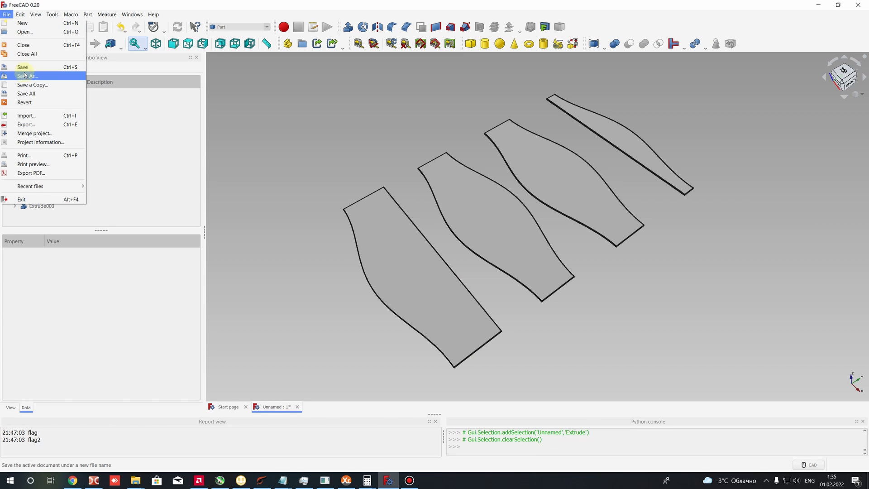
pyautogui.click(28, 77)
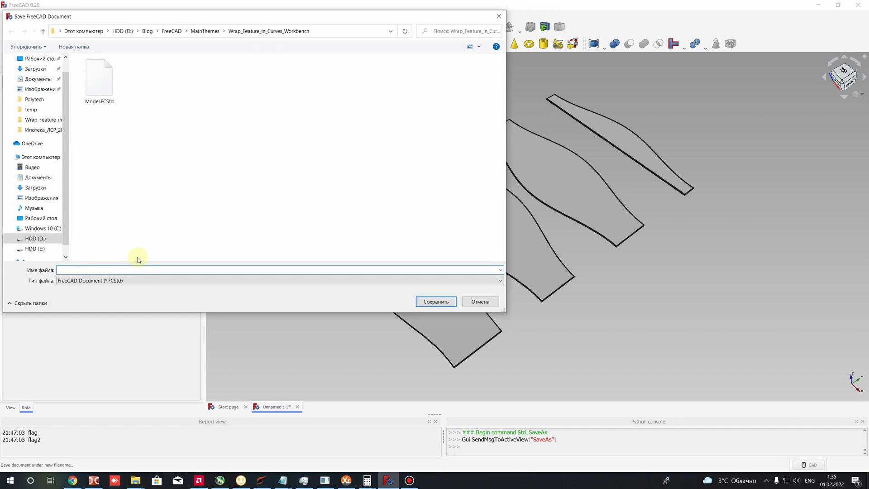
pyautogui.write('Pipe_Elbow')
pyautogui.click(437, 302)
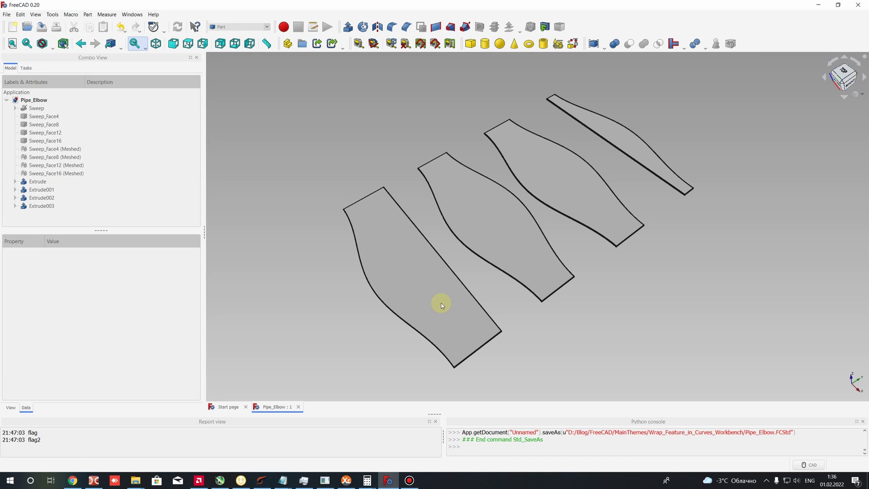